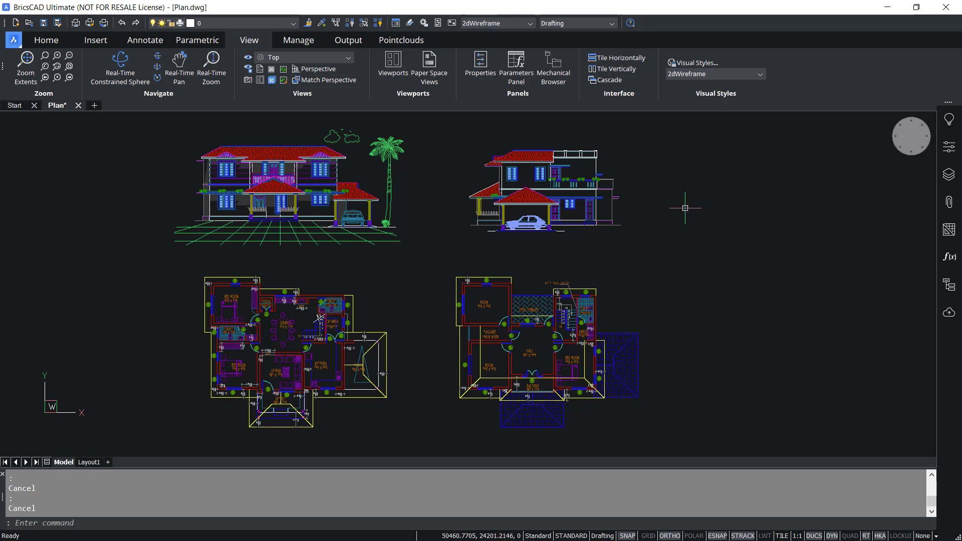
Open the model space page setup and choose the Print As PDF.pc3 plotter with paper units in millimetres.
right_click(67, 462)
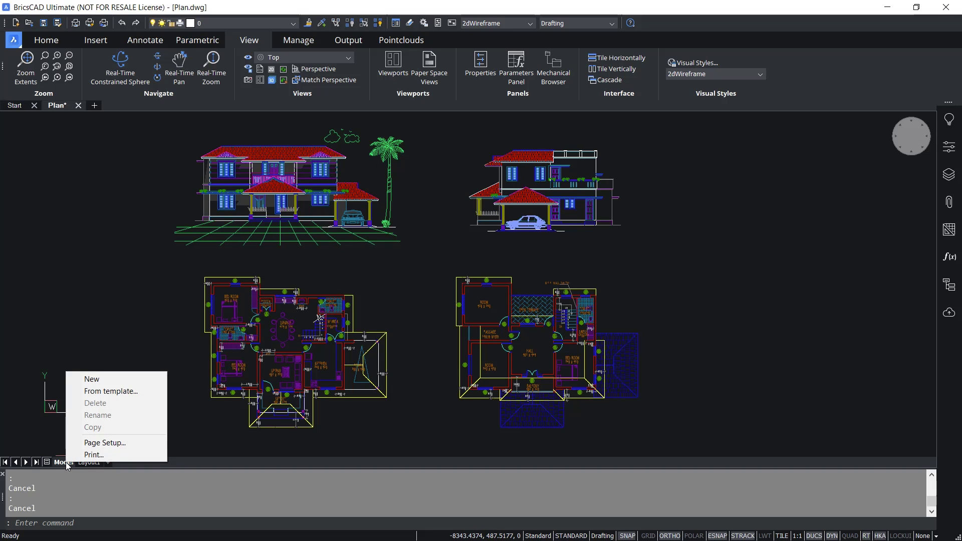
left_click(103, 443)
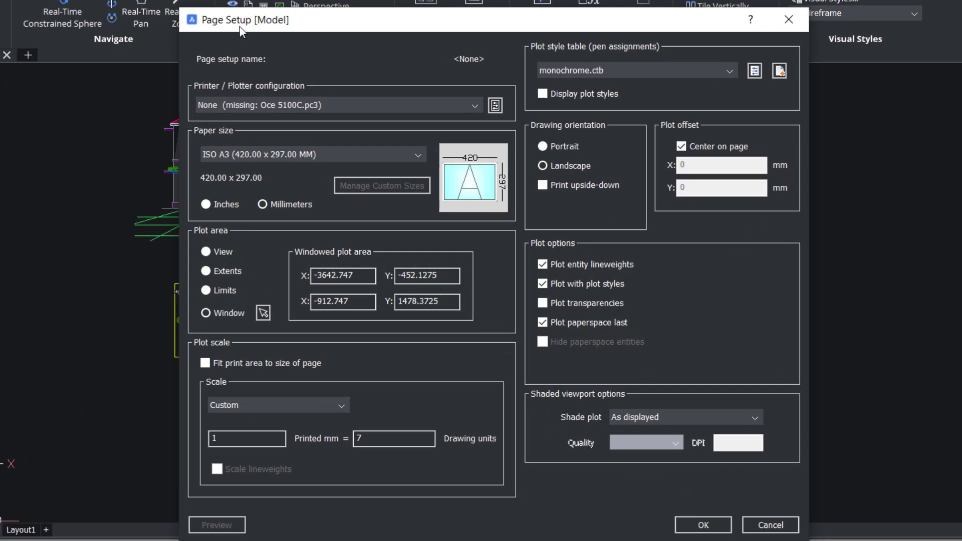
left_click(263, 106)
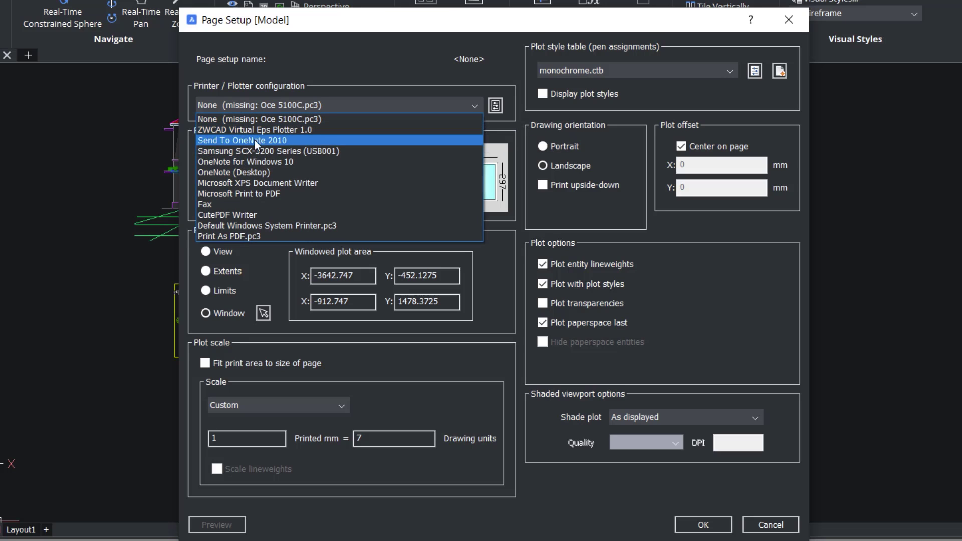
left_click(243, 236)
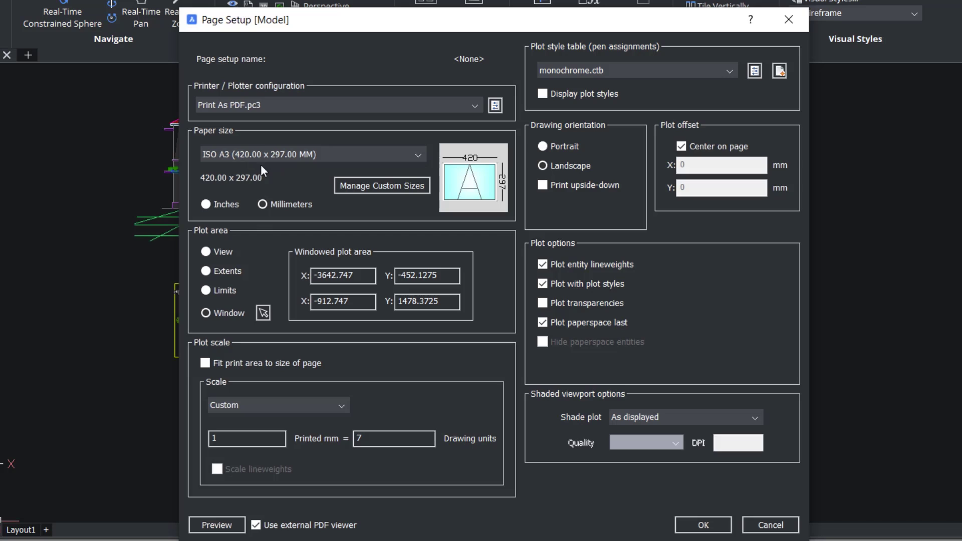
left_click(262, 204)
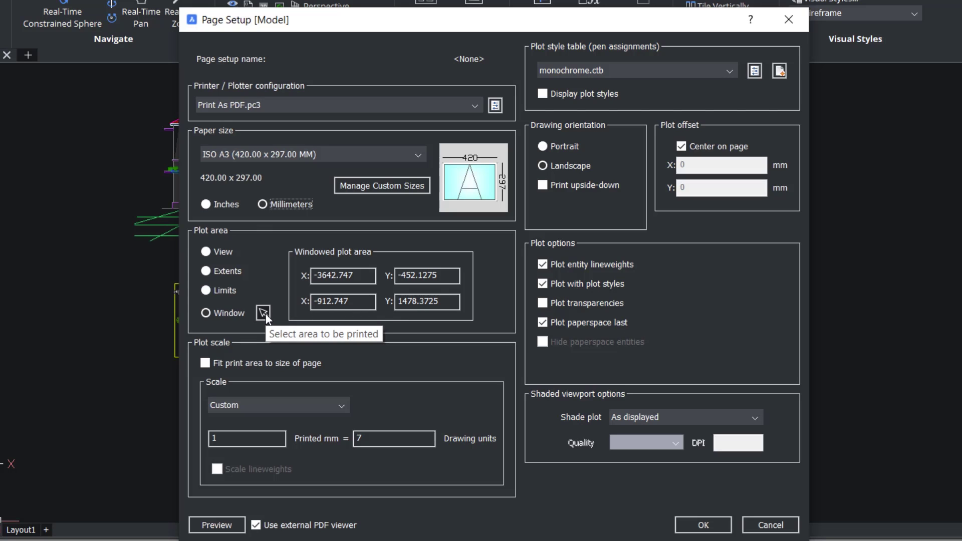
Define a windowed plot area enclosing the floor plan below the front elevation with the palm tree.
left_click(262, 314)
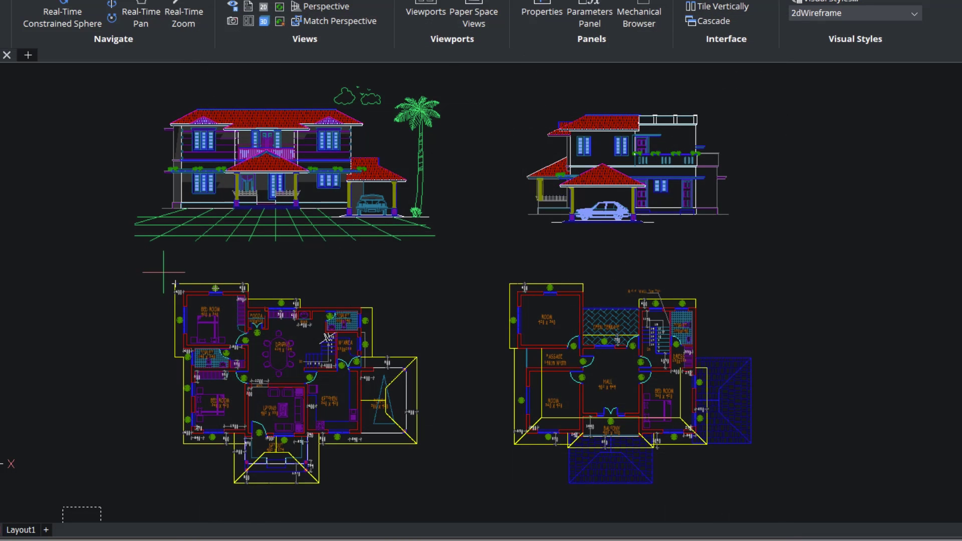
left_click(163, 272)
left_click(429, 495)
Set the plot scale to 1:100.
left_click_drag(355, 18, 487, 2)
left_click(399, 386)
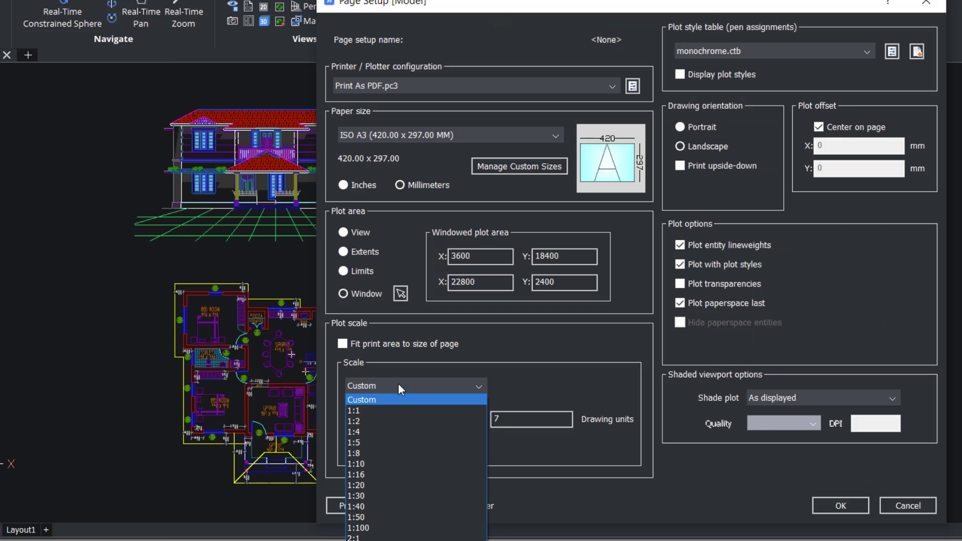
left_click(367, 528)
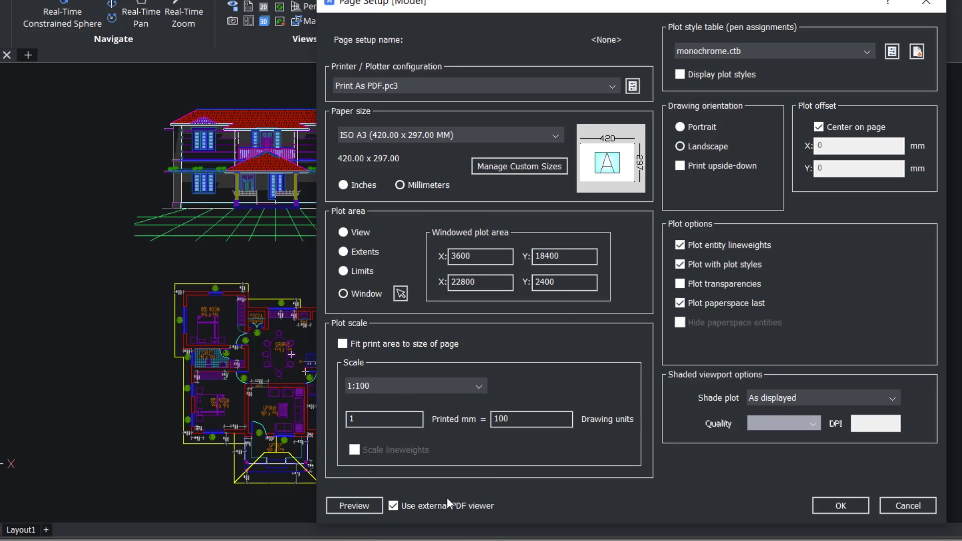
Assign the monochrome.ctb plot style table to all layouts and set the drawing orientation to landscape.
left_click(748, 49)
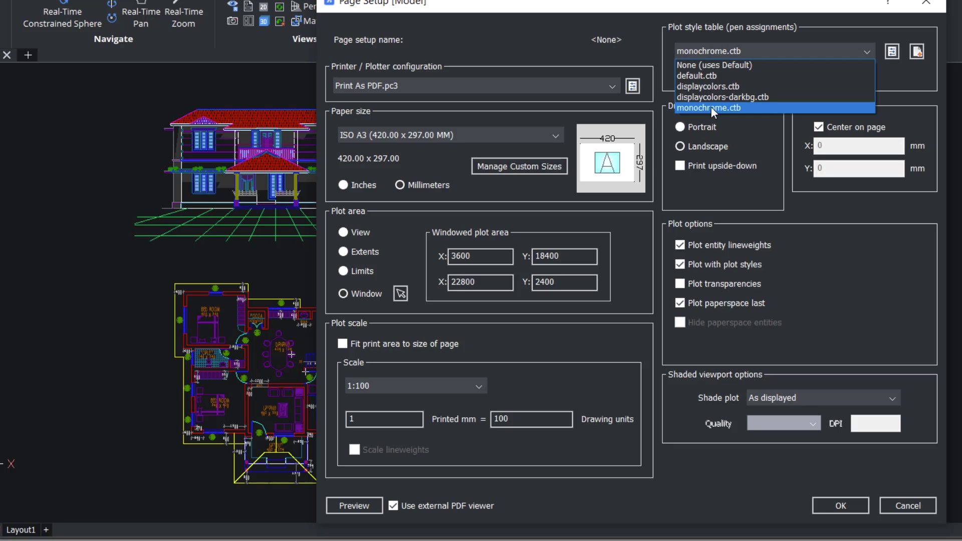
left_click(711, 107)
left_click(764, 50)
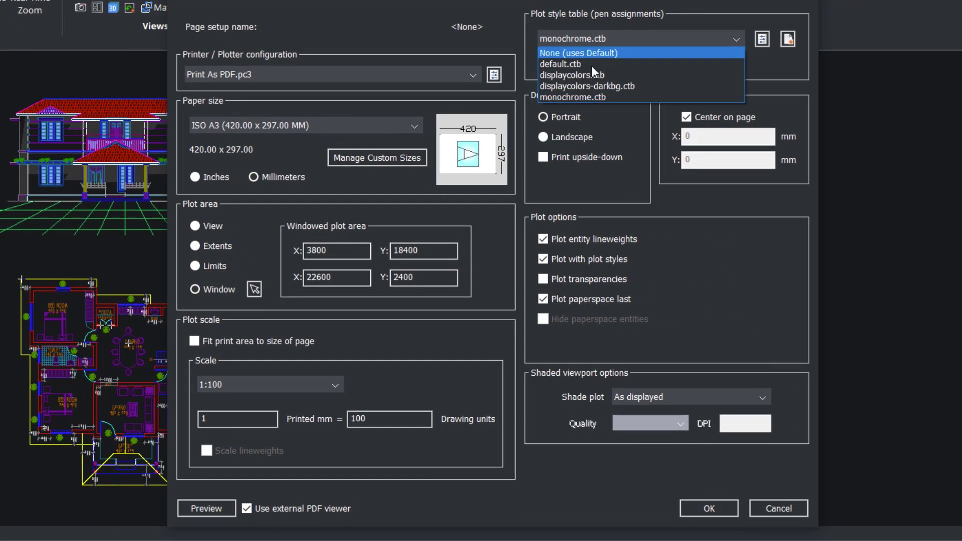
left_click(584, 97)
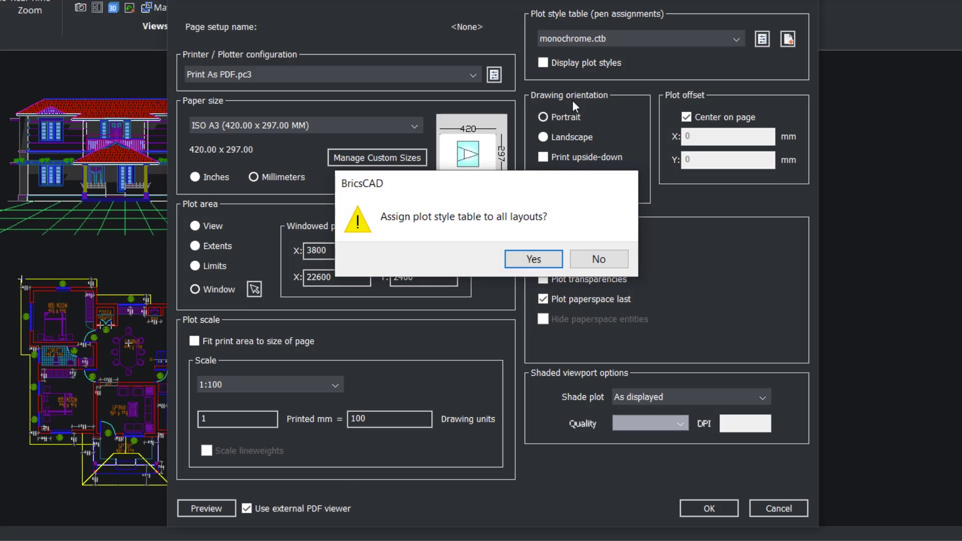
left_click(539, 256)
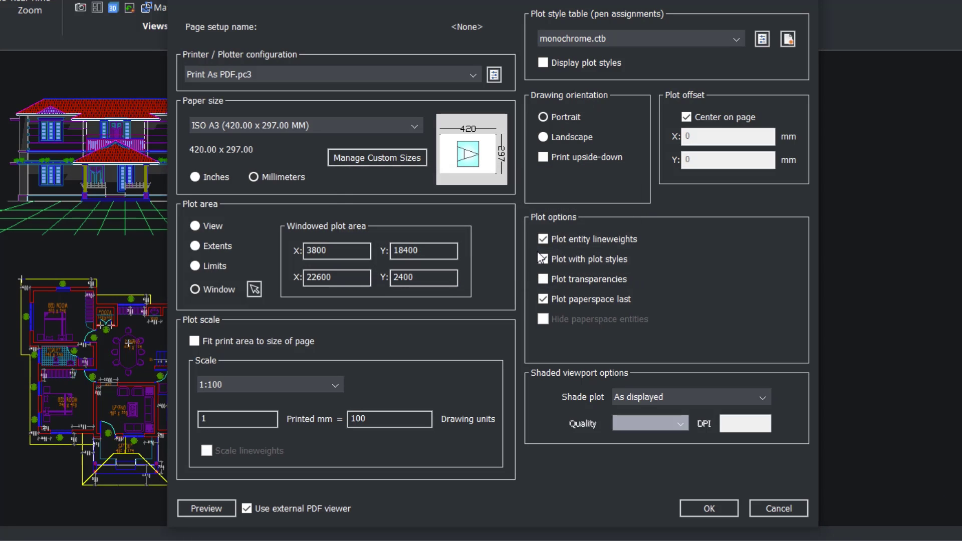
left_click(546, 137)
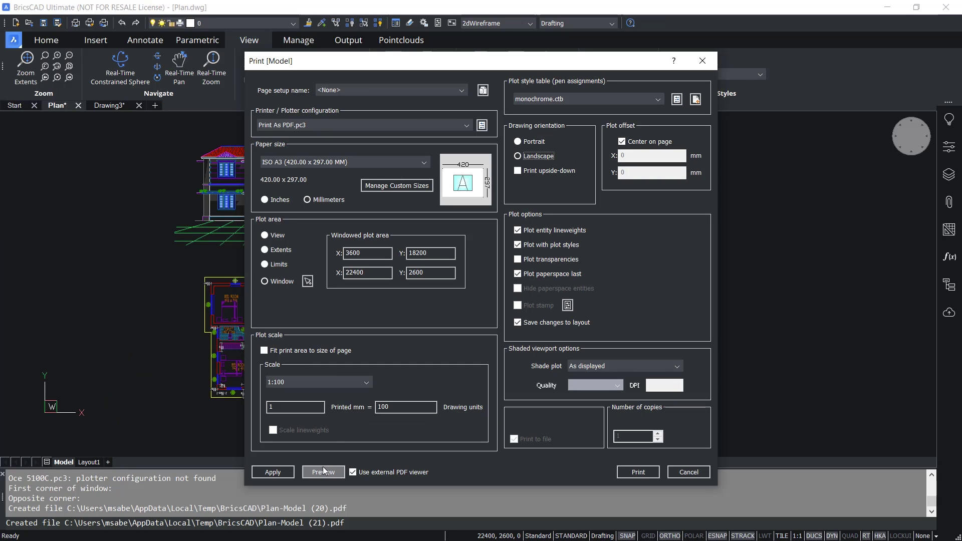
Preview the plot as a PDF, look over the floor plan on the sheet and close the preview.
left_click(320, 472)
scroll(507, 340, "down", 3)
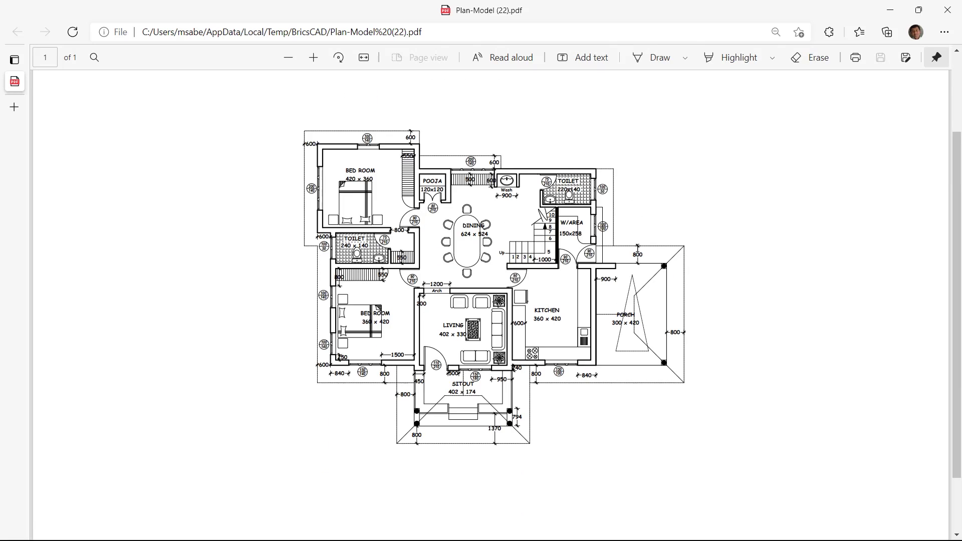
scroll(481, 304, "up", 3)
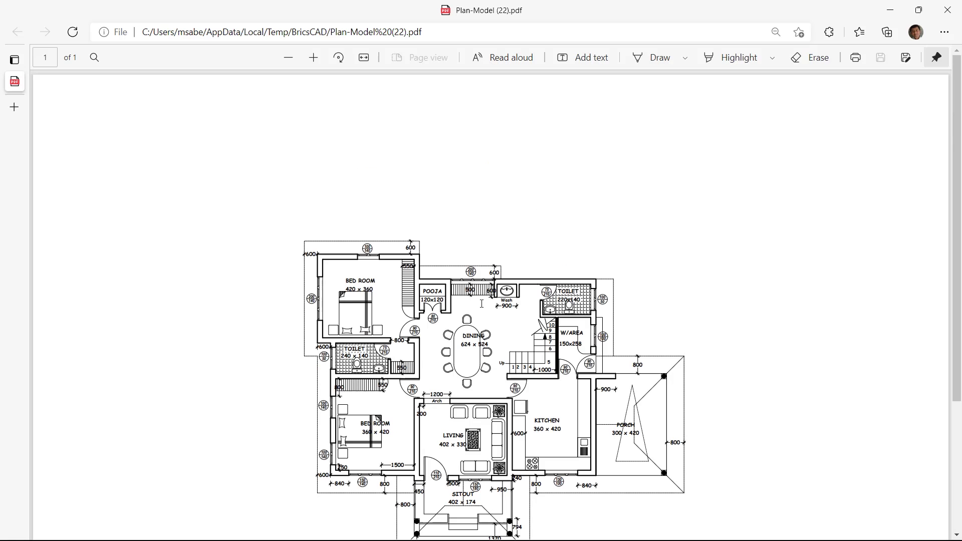
scroll(481, 304, "down", 5)
scroll(484, 320, "up", 2)
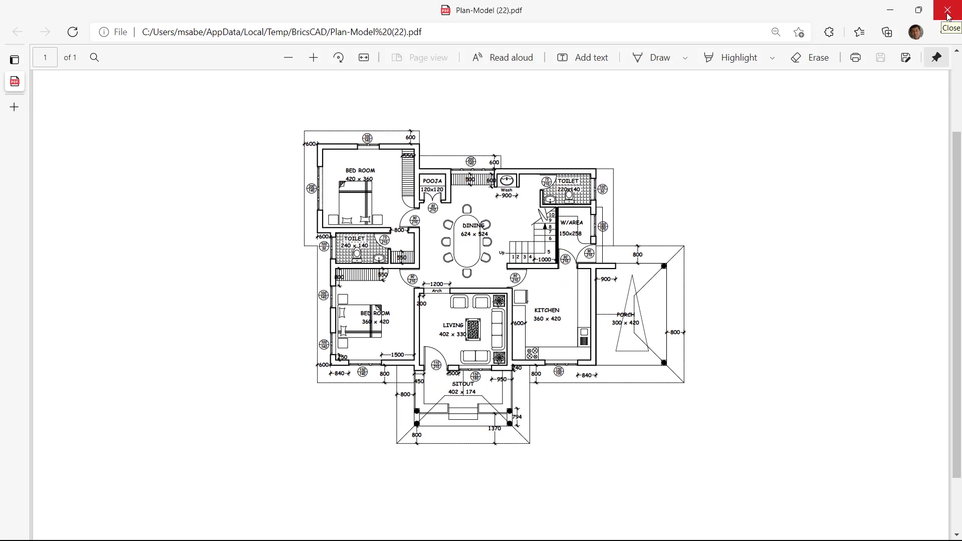
left_click(947, 17)
Change the paper size to ISO A4 (297.00 x 210.00 MM).
left_click(380, 163)
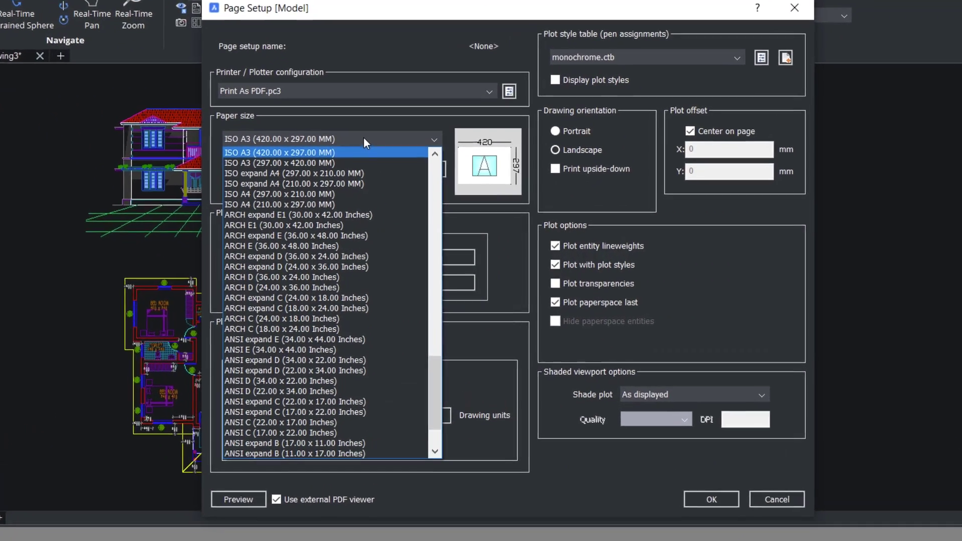
scroll(326, 197, "up", 7)
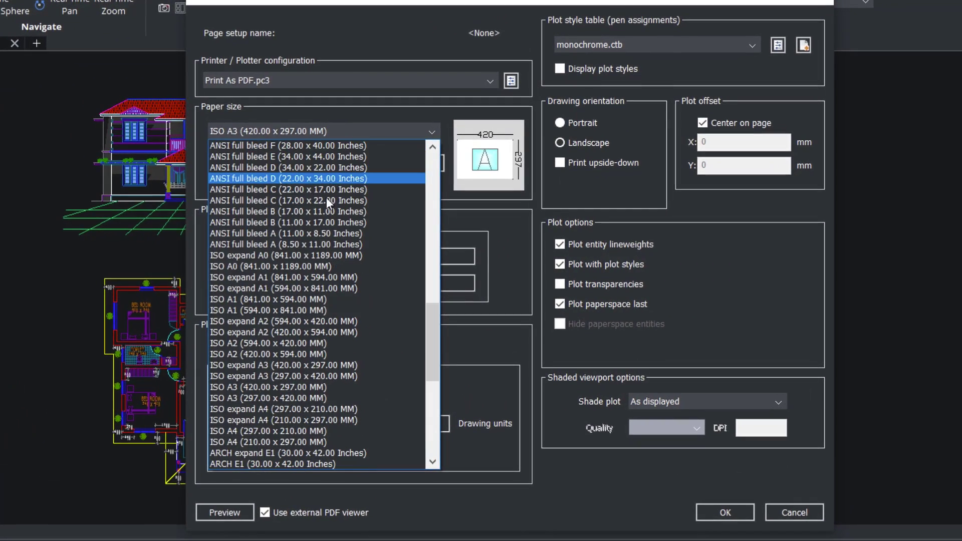
left_click(284, 430)
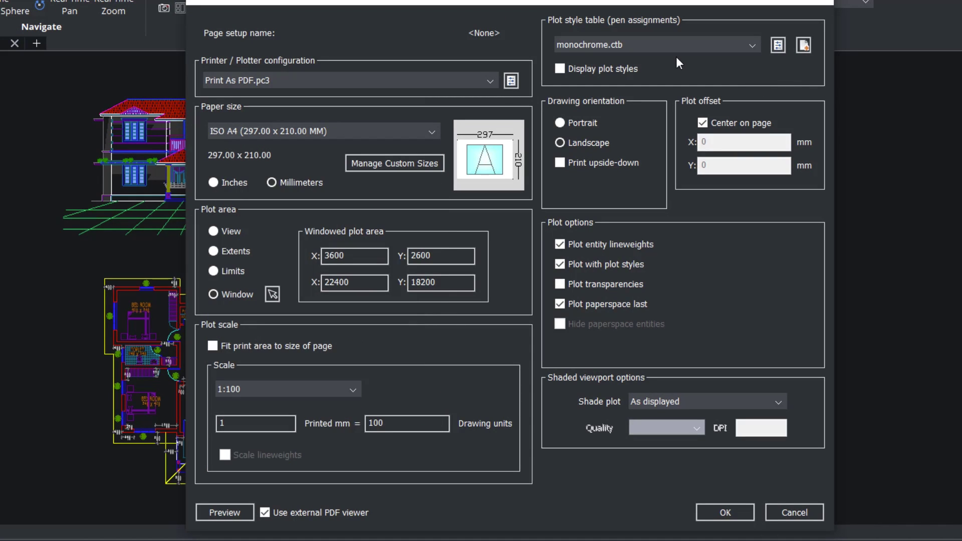
Open monochrome.ctb for editing and set the plotted color of the Color 1 style to Blue.
left_click(778, 46)
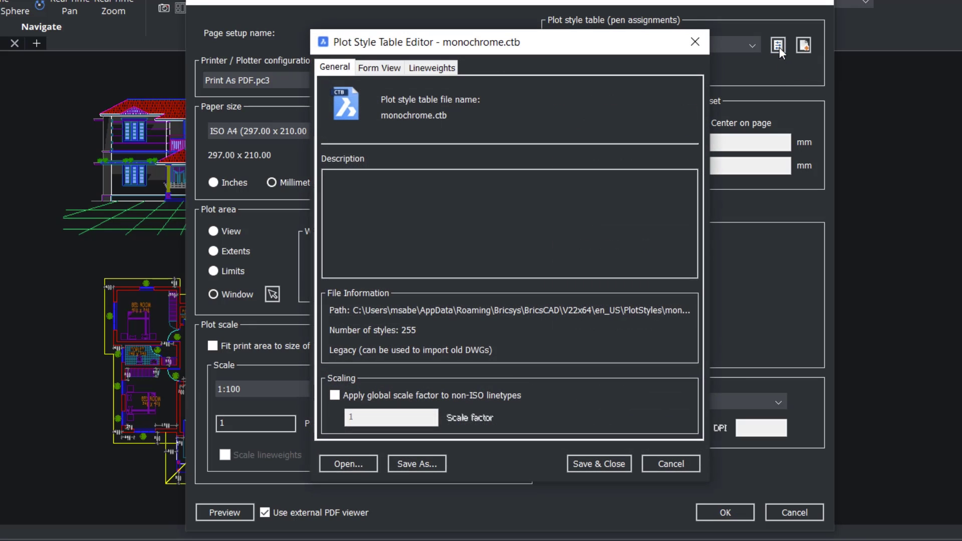
left_click(384, 68)
left_click(365, 107)
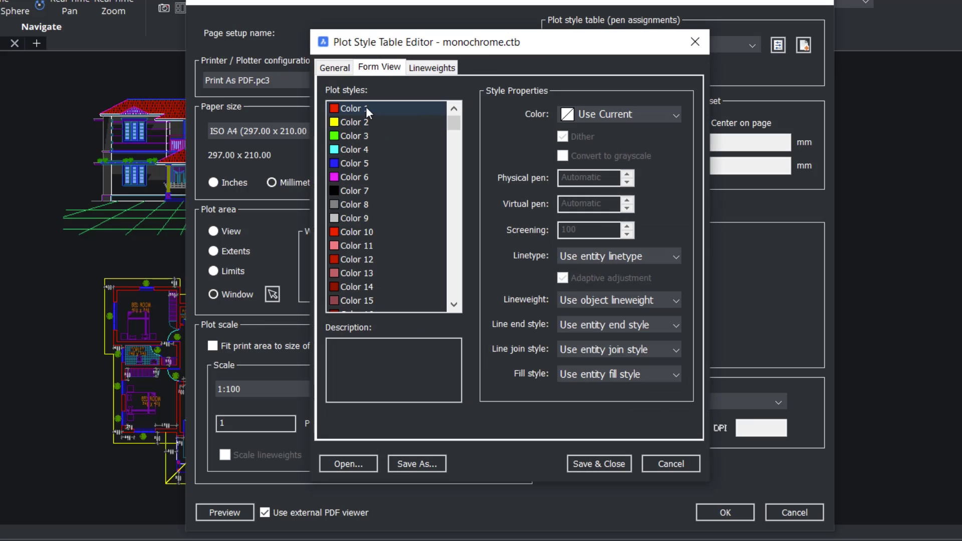
left_click(646, 115)
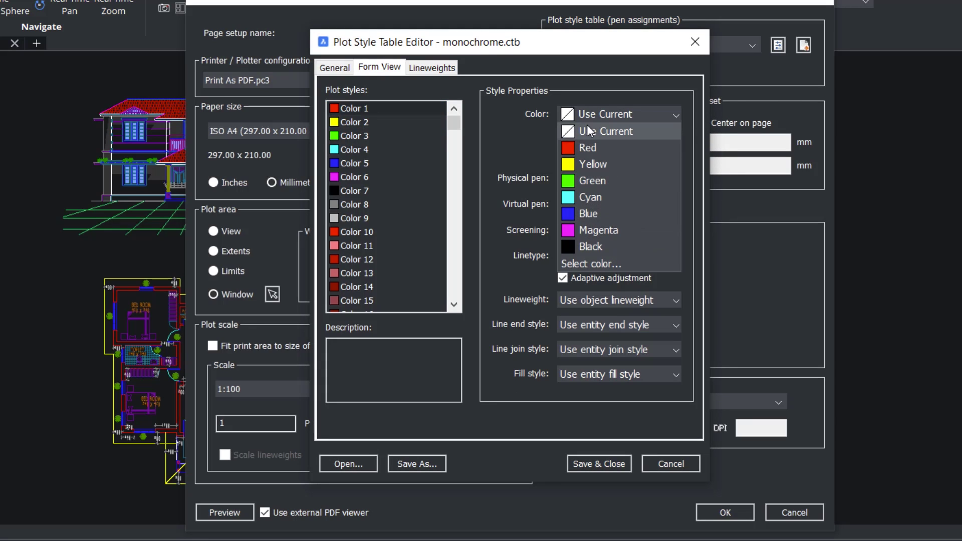
left_click(590, 214)
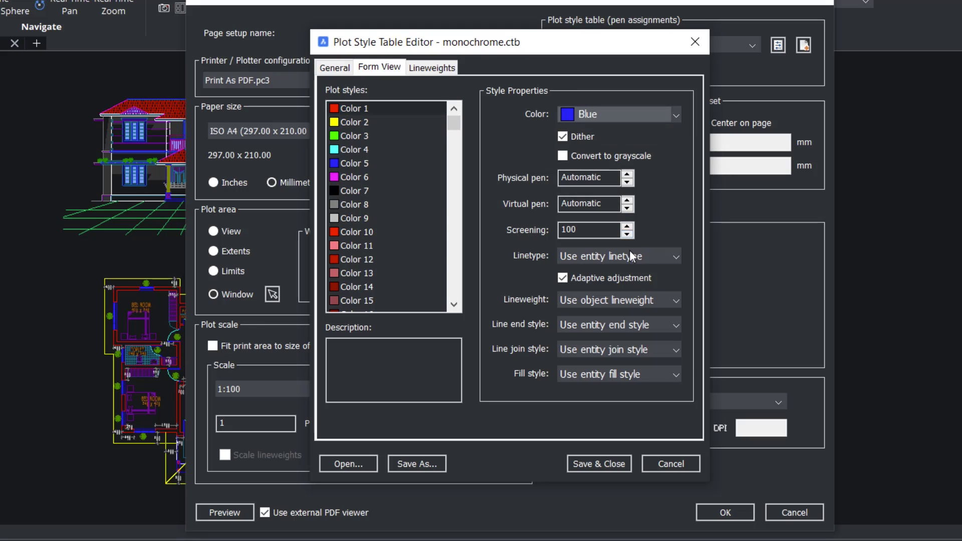
Set the Color 1 lineweight to 0.6000 mm and save the plot style table.
left_click(620, 300)
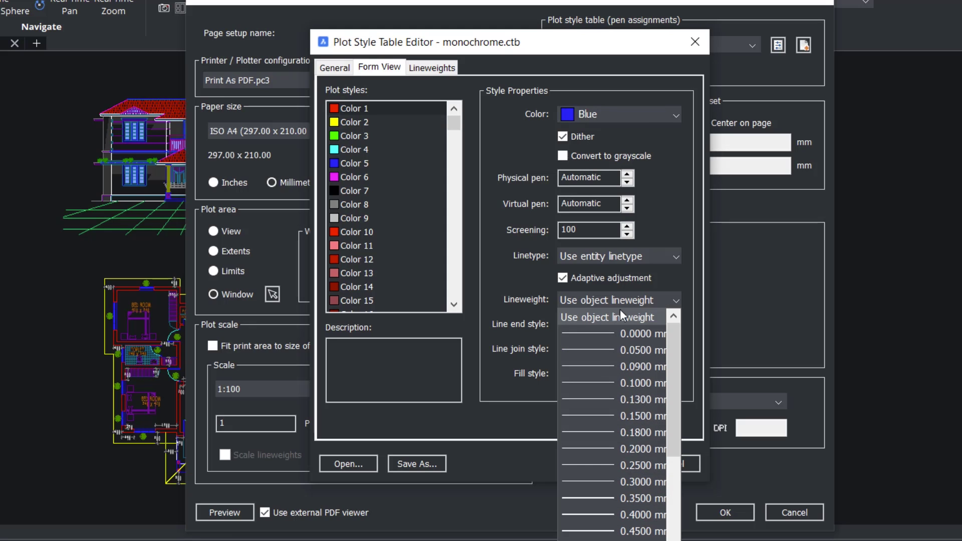
left_click_drag(672, 348, 677, 402)
left_click(640, 451)
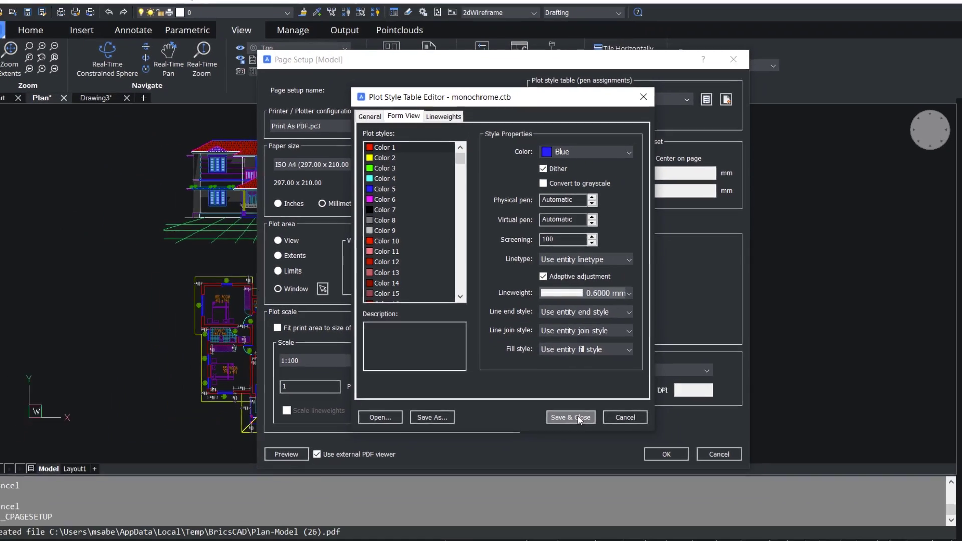
left_click(579, 418)
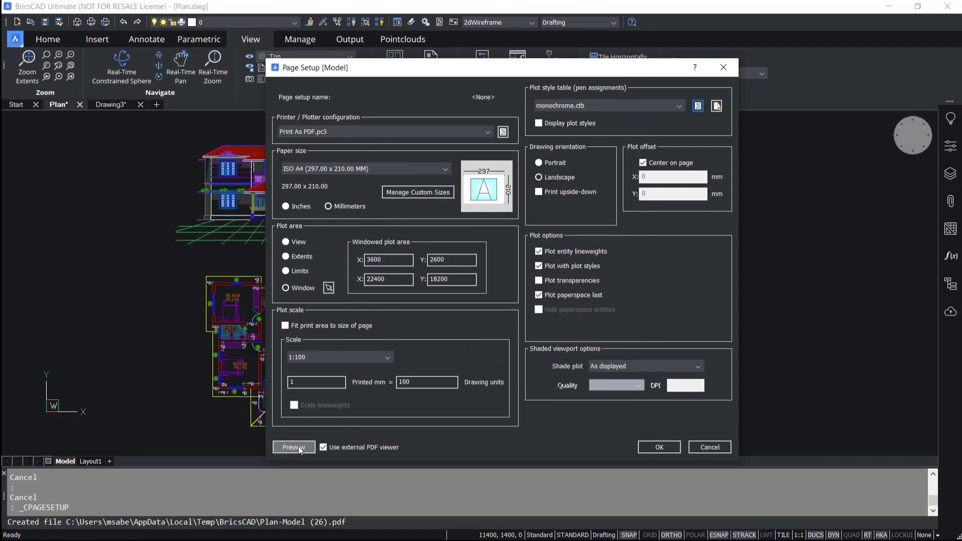
Preview the plot with the edited styles, close the preview and accept the page setup.
left_click(293, 447)
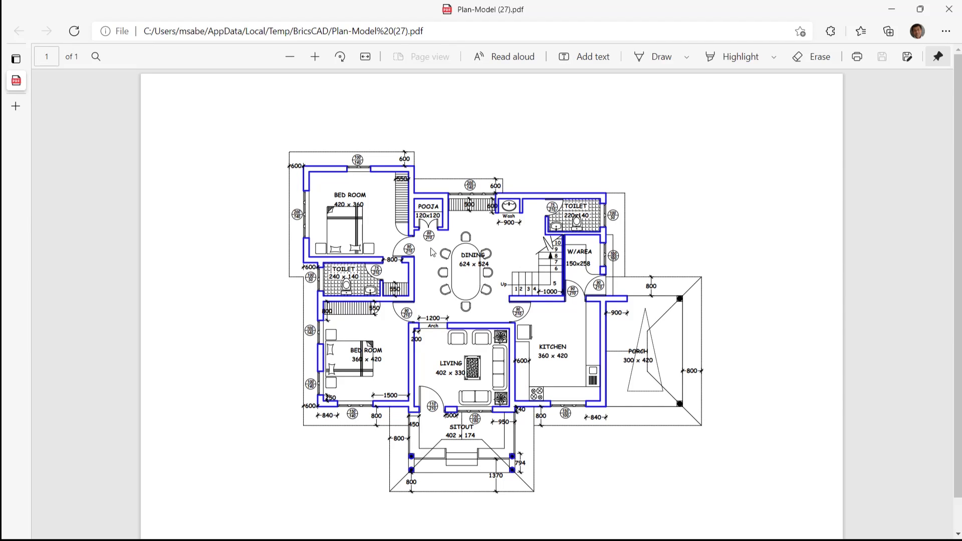
left_click(948, 9)
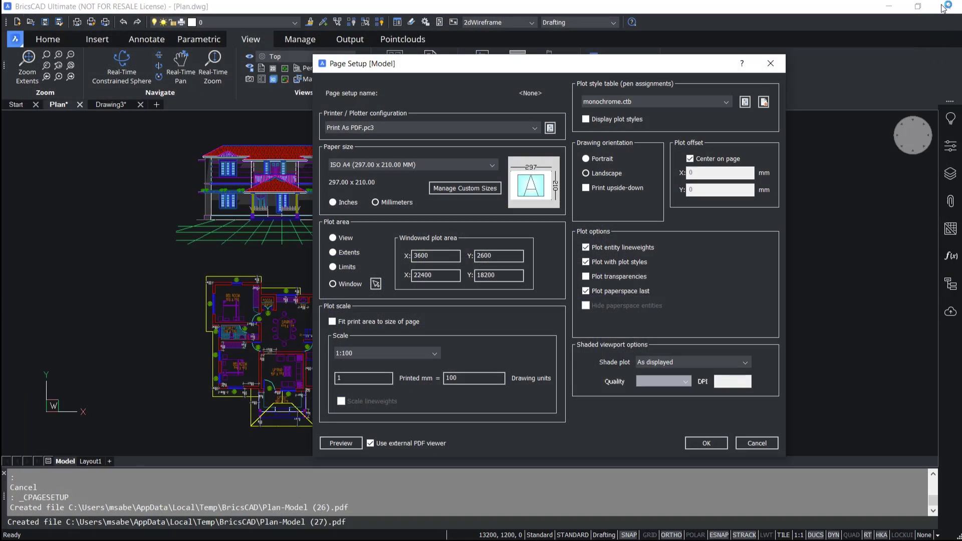
left_click(706, 442)
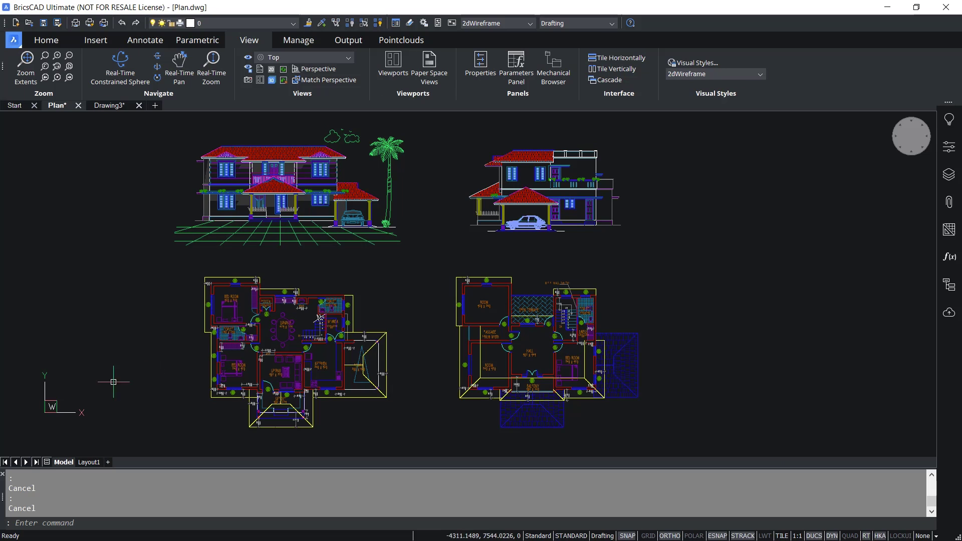
Open the print settings for model space and preview the output.
right_click(64, 463)
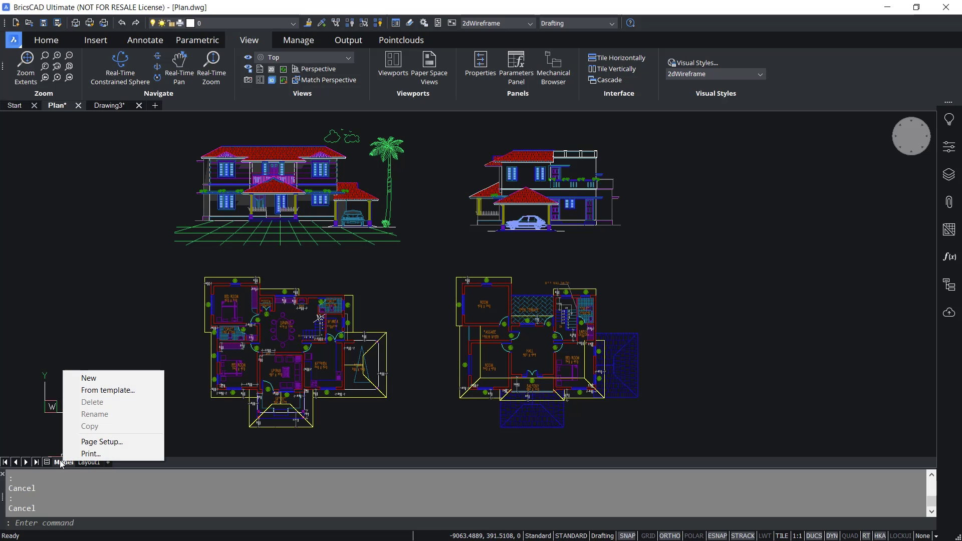
left_click(81, 454)
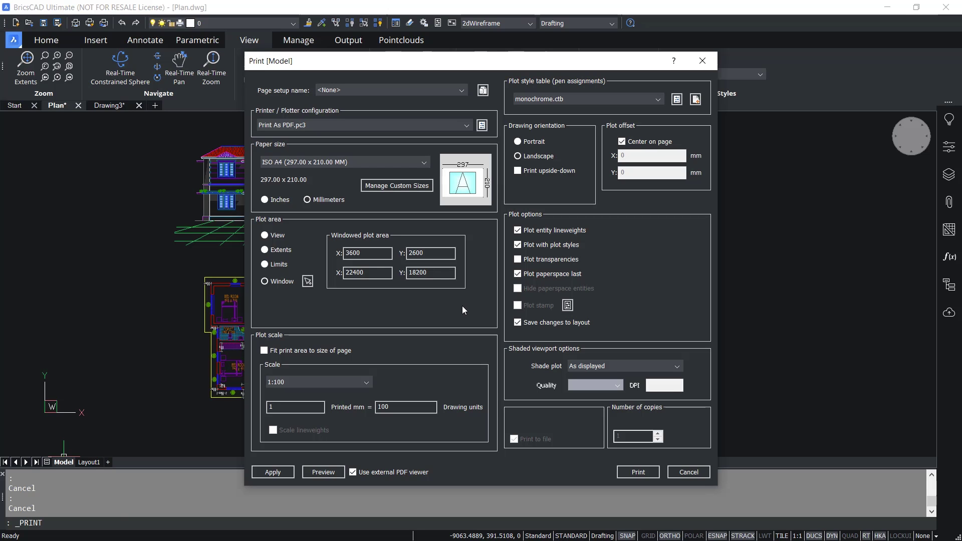
left_click(323, 472)
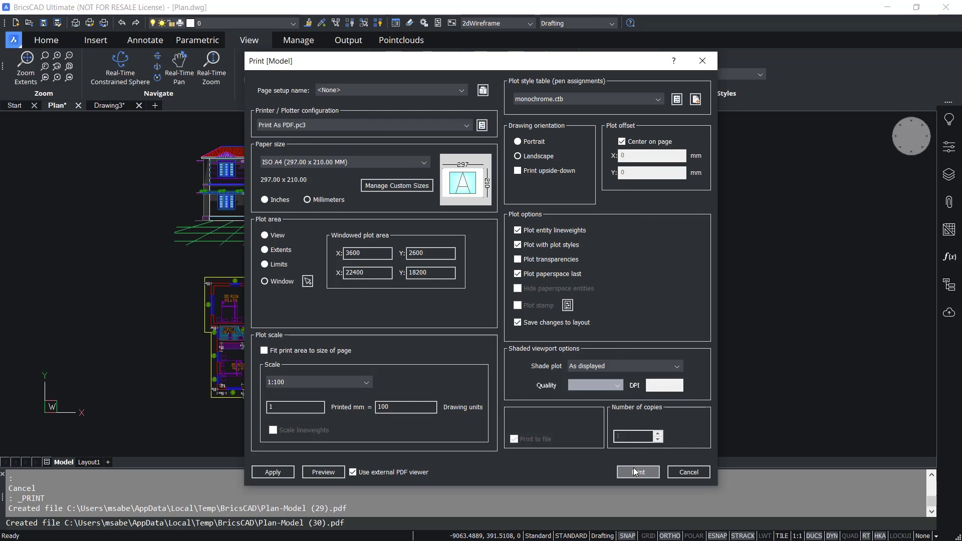
Print the floor plan to Plan-Model.pdf on the Desktop, check the resulting PDF and return to the drawing.
left_click(635, 472)
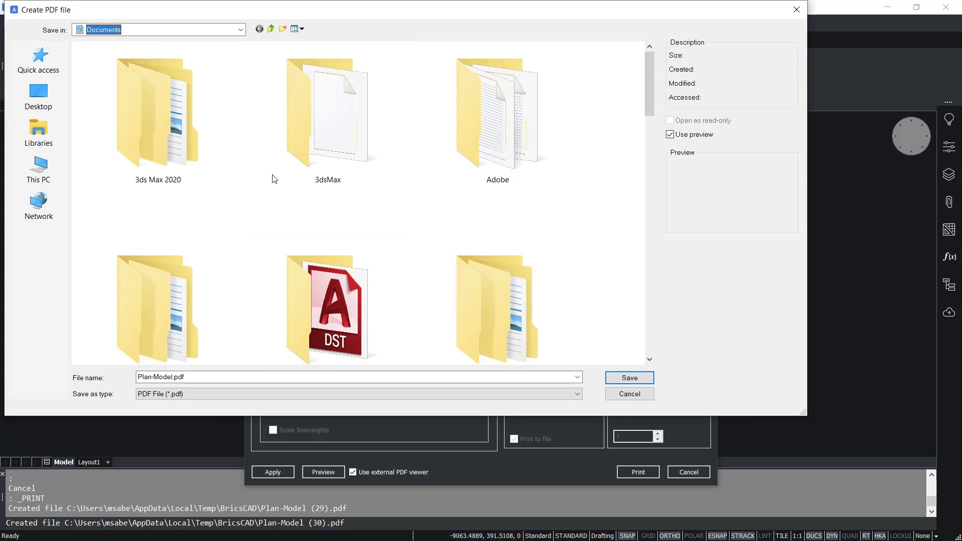
left_click(240, 30)
scroll(183, 45, "up", 5)
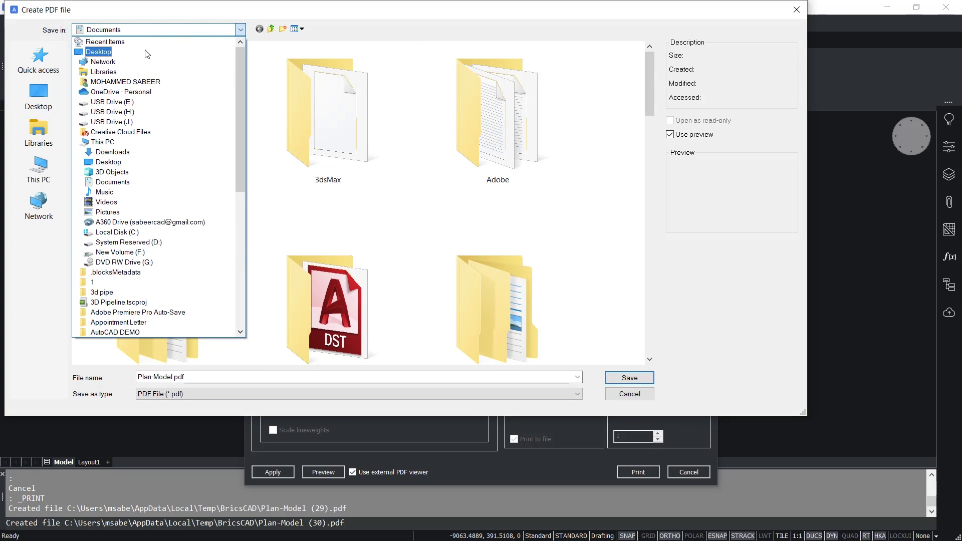
left_click(170, 51)
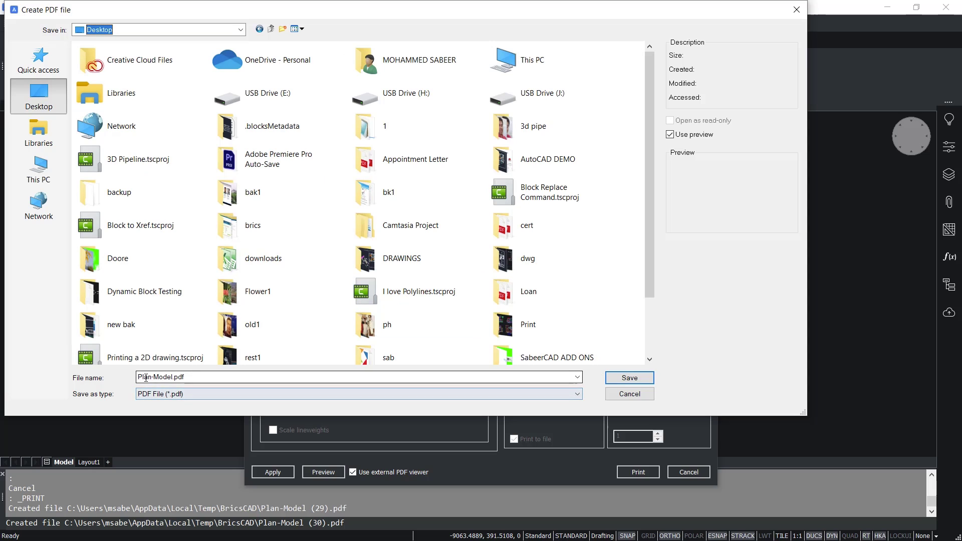
left_click(621, 378)
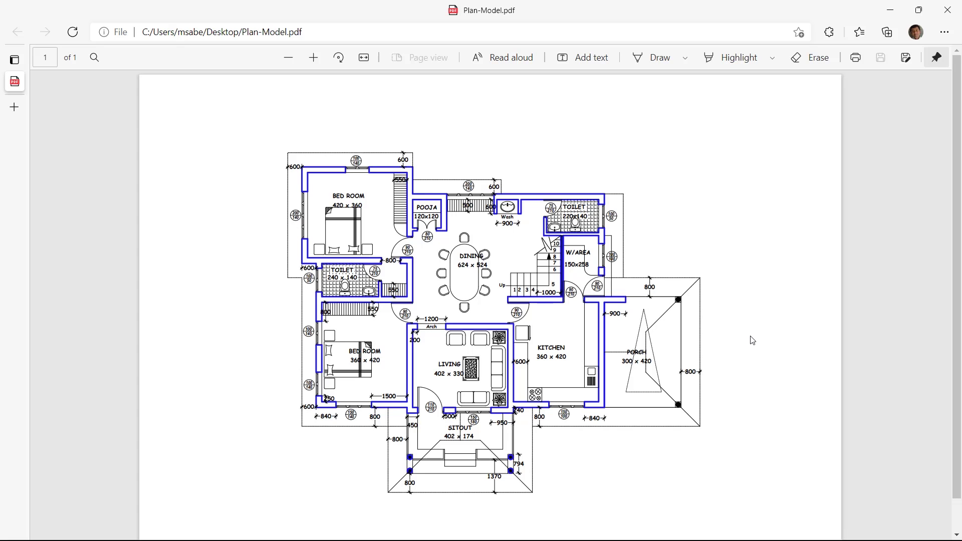
key("alt+Tab")
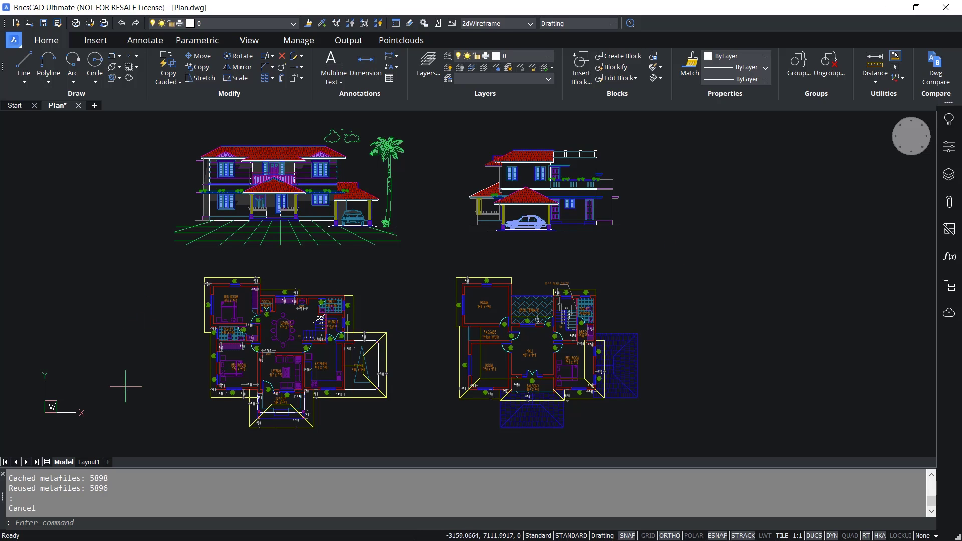
Switch to Layout1 and delete its existing viewport.
left_click(89, 461)
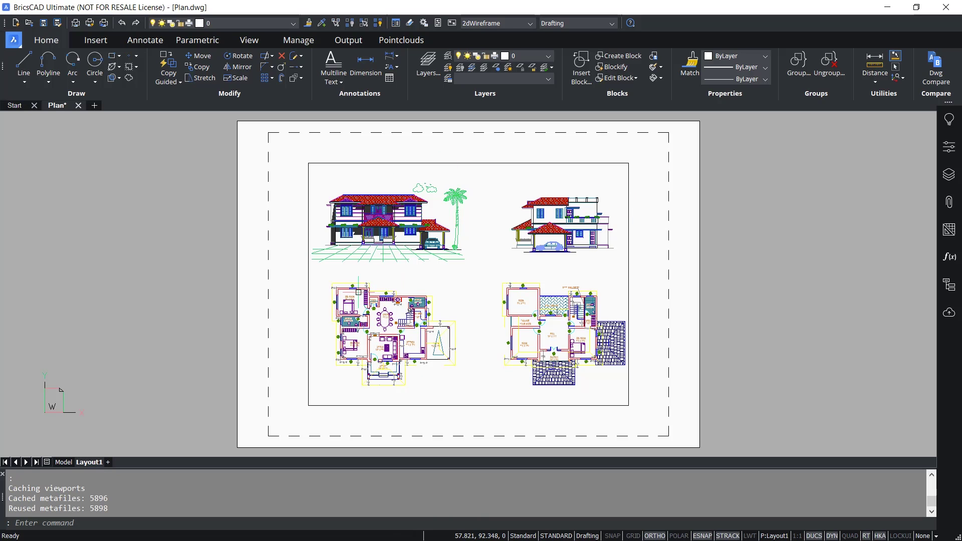
left_click(309, 230)
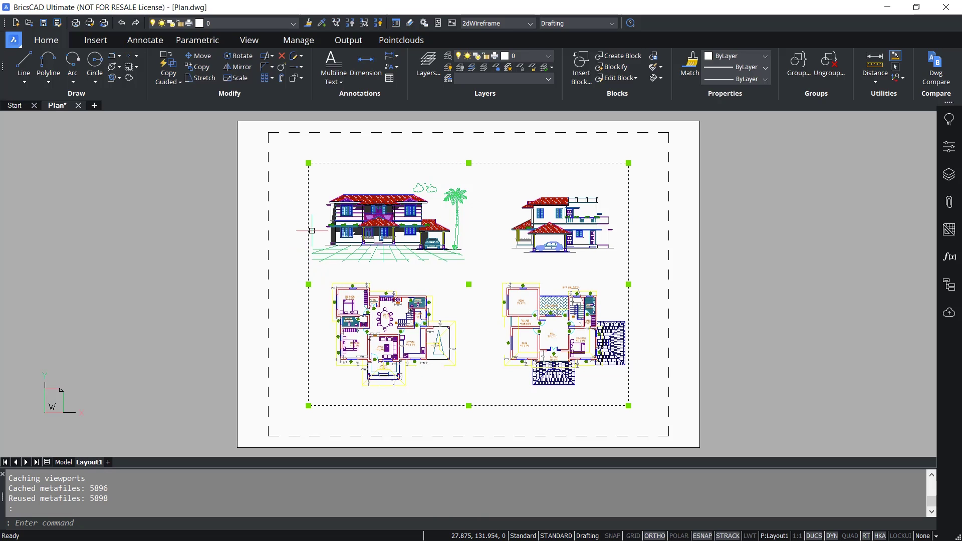
key("Delete")
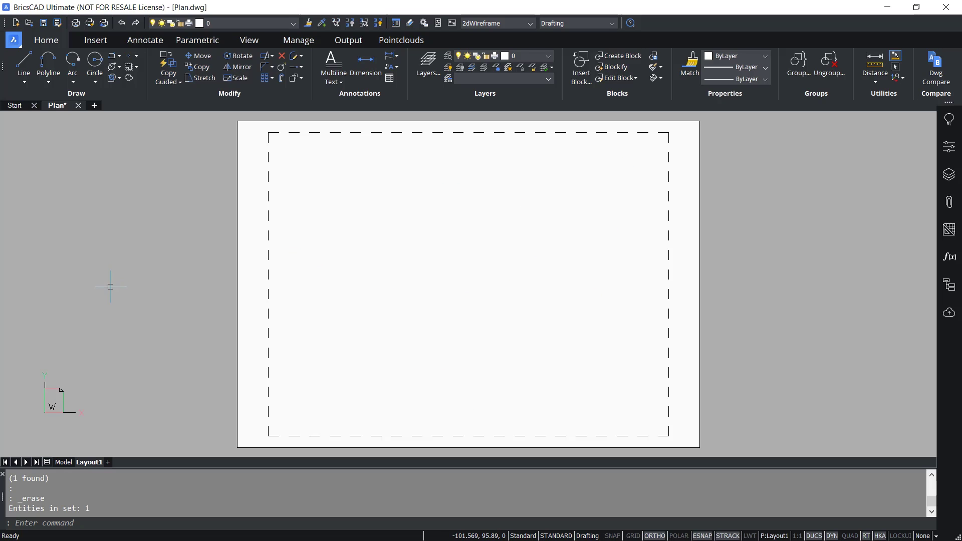
Open the page setup of Layout1 and set Print As PDF.pc3 with ISO A3 (420.00 x 297.00 MM) paper in millimeters.
right_click(90, 462)
left_click(154, 425)
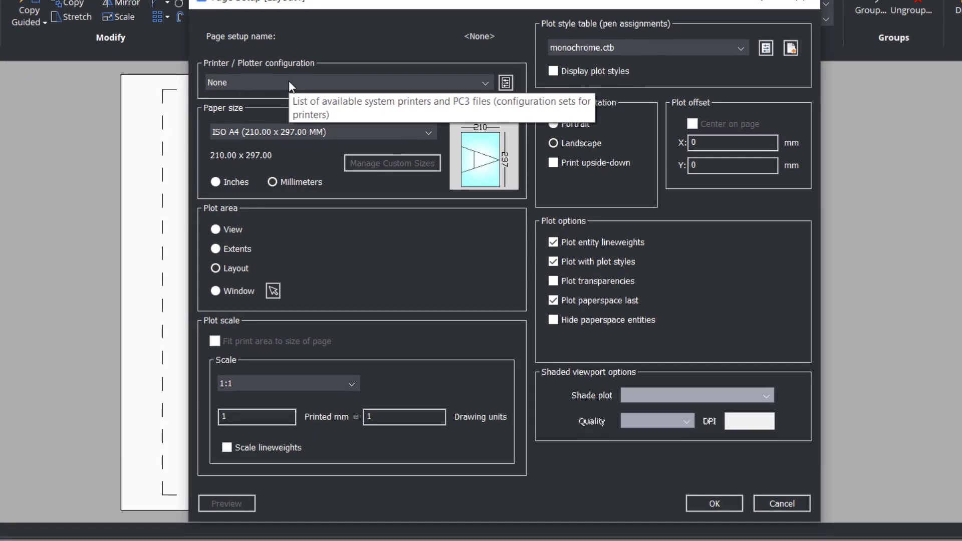
left_click(363, 125)
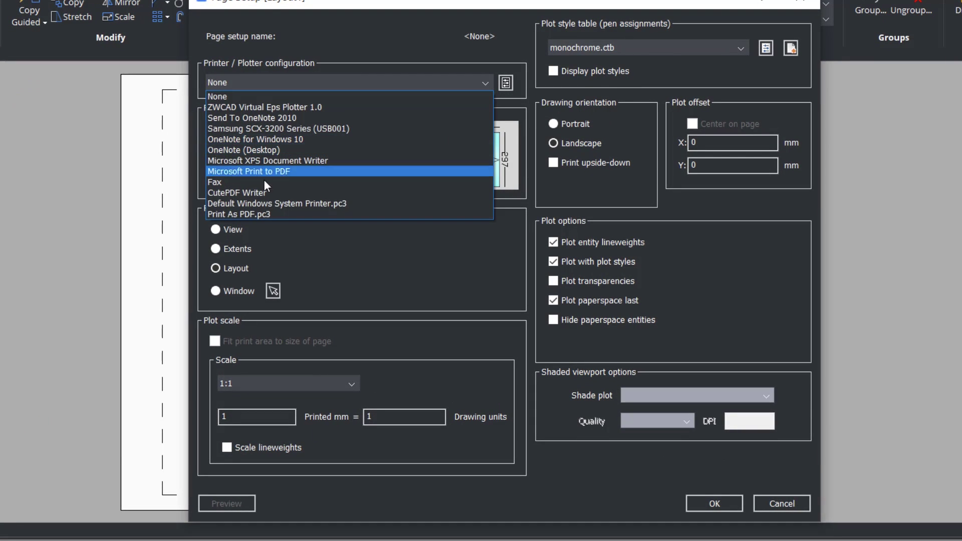
left_click(248, 216)
left_click(258, 131)
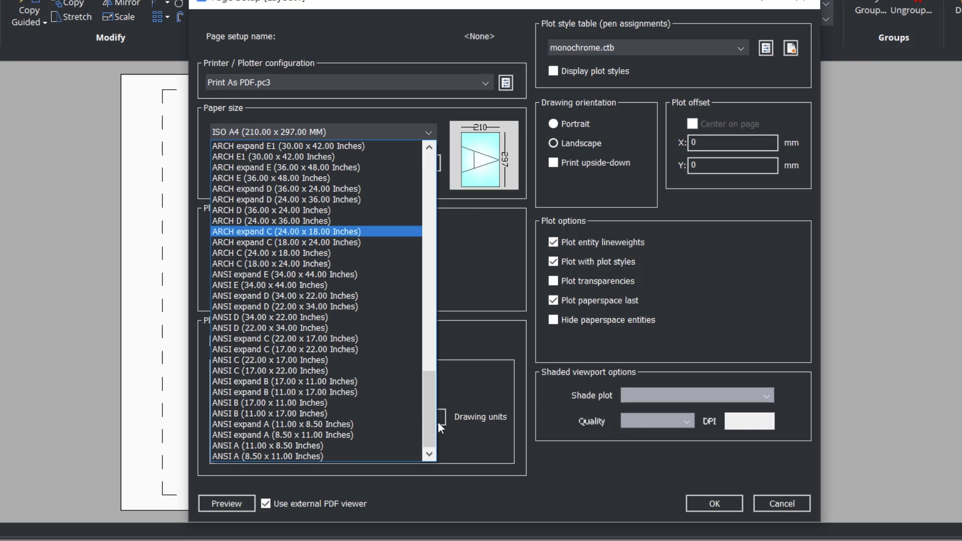
left_click_drag(424, 414, 423, 348)
scroll(305, 342, "down", 1)
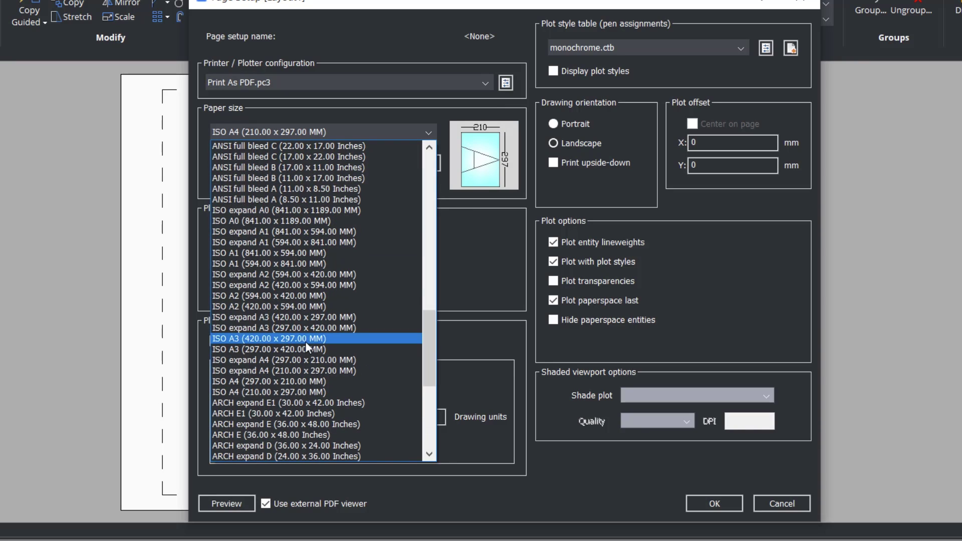
left_click(308, 339)
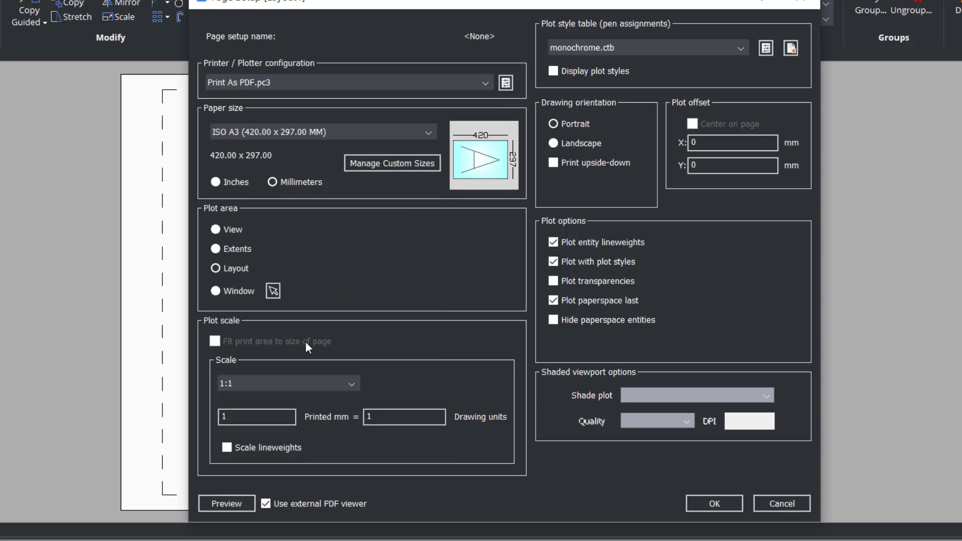
left_click(297, 181)
Use the Layout plot area, monochrome.ctb with plot styles displayed and landscape orientation, and accept the page setup.
left_click(218, 269)
left_click(610, 45)
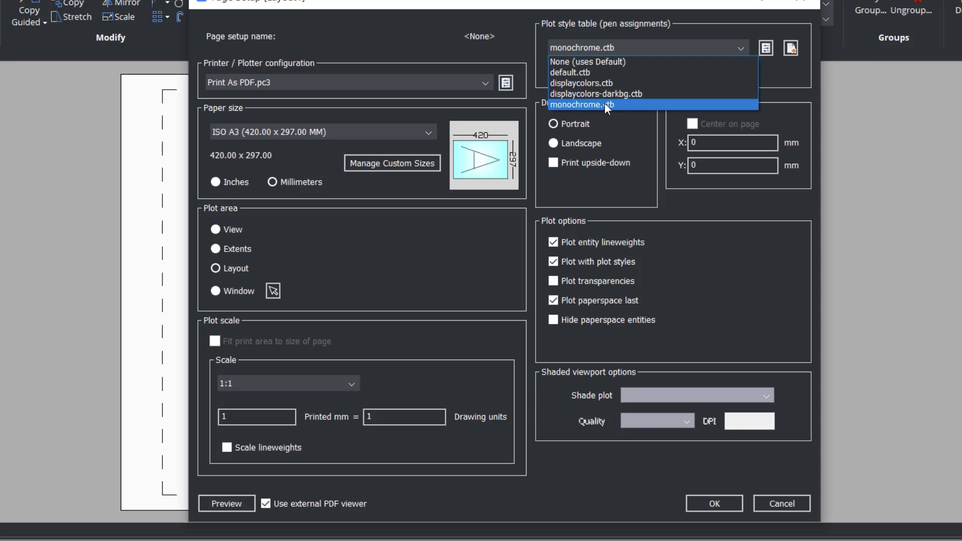
left_click(617, 103)
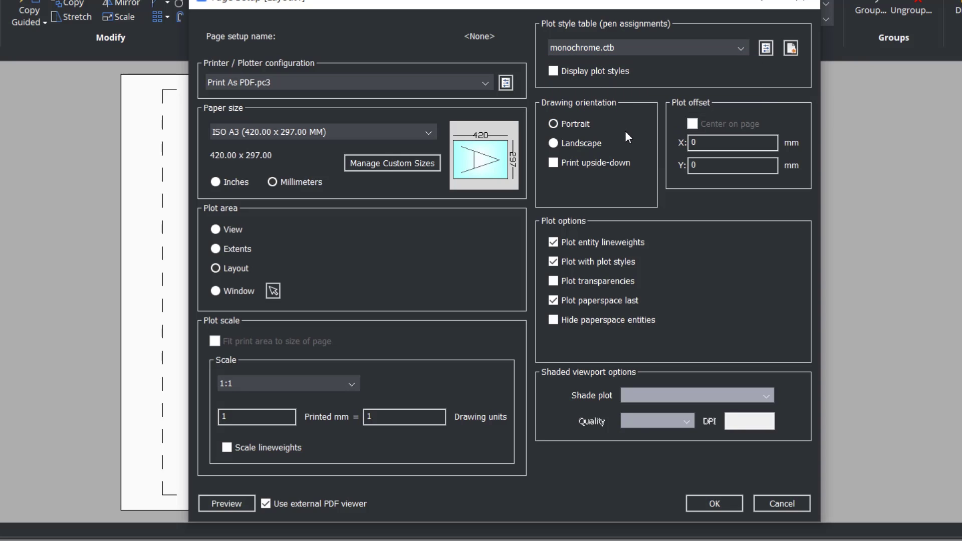
left_click(553, 72)
left_click(554, 144)
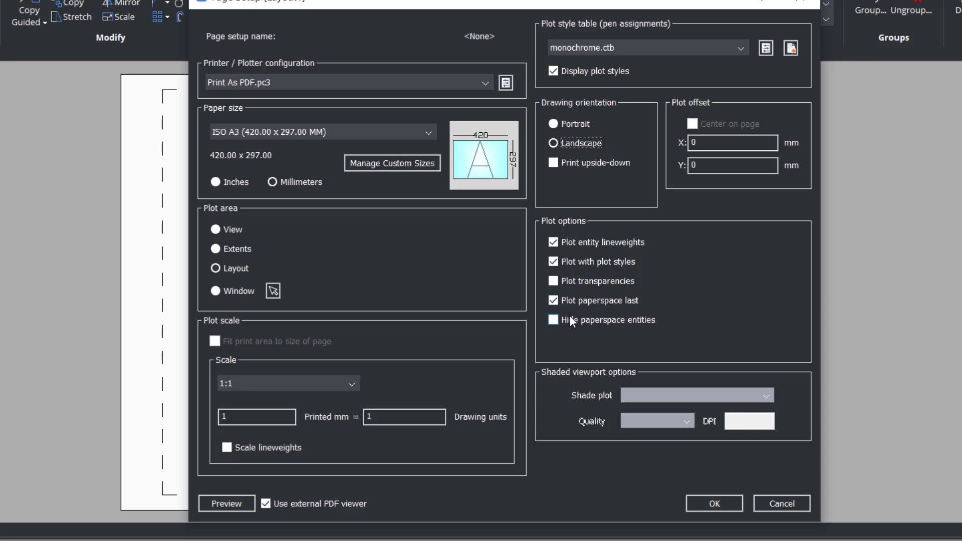
left_click(715, 504)
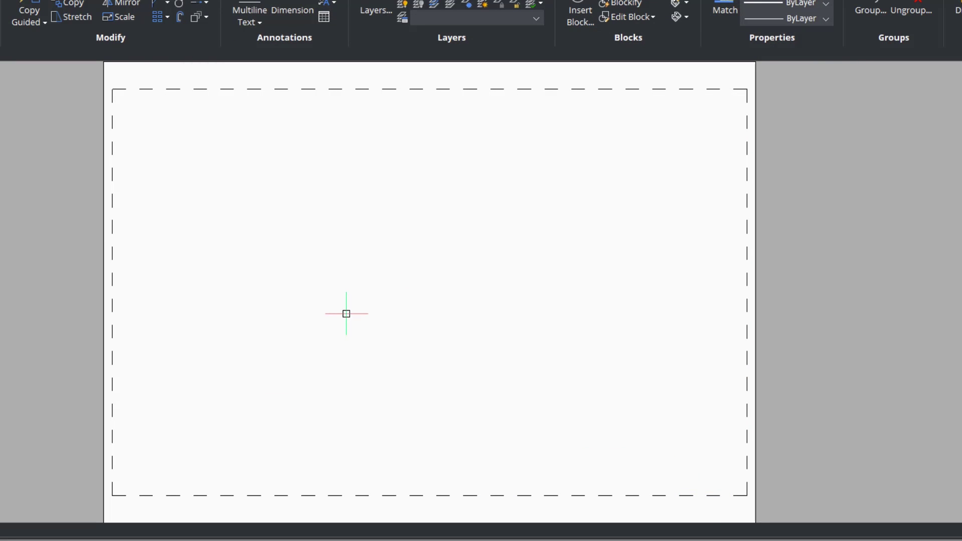
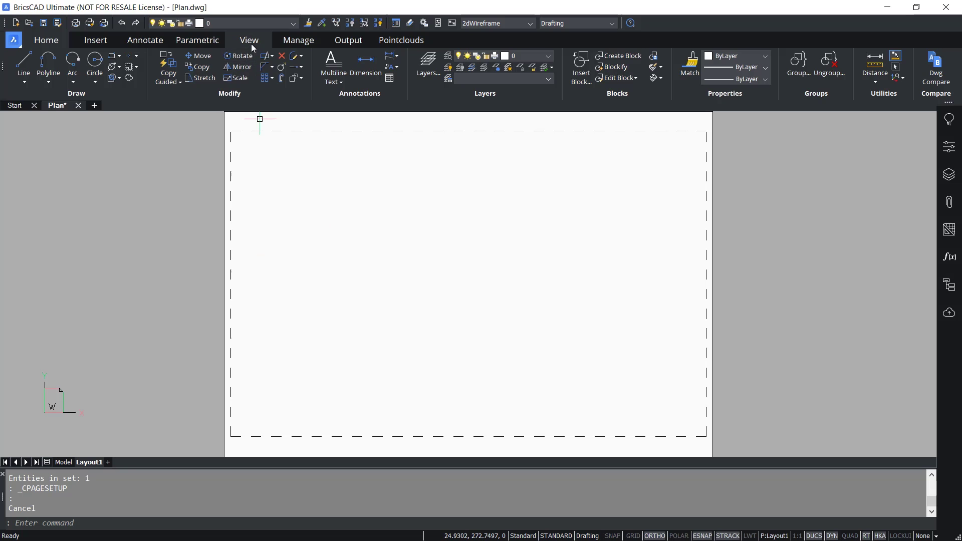
Create a rectangular viewport about 194 mm wide and 106 mm high in the left half of the sheet.
left_click(250, 40)
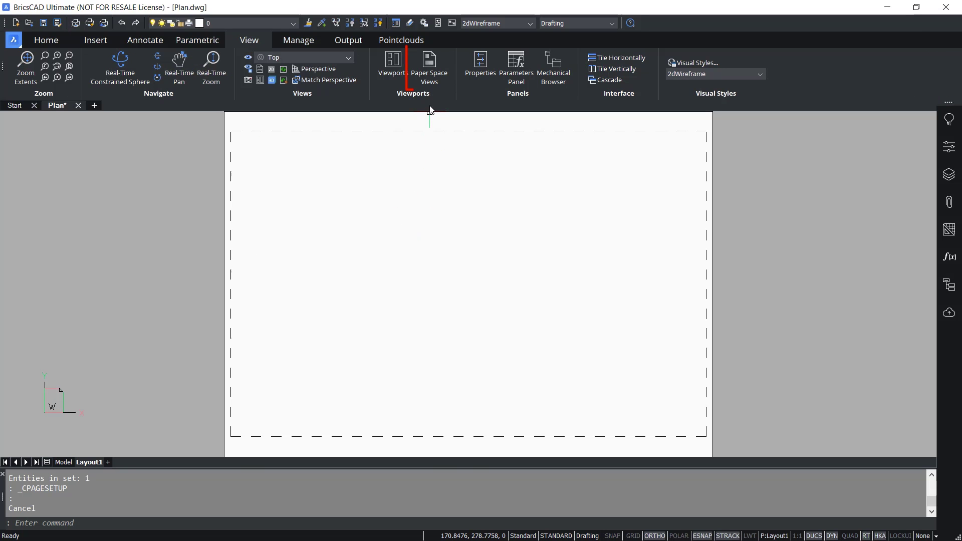
left_click(431, 74)
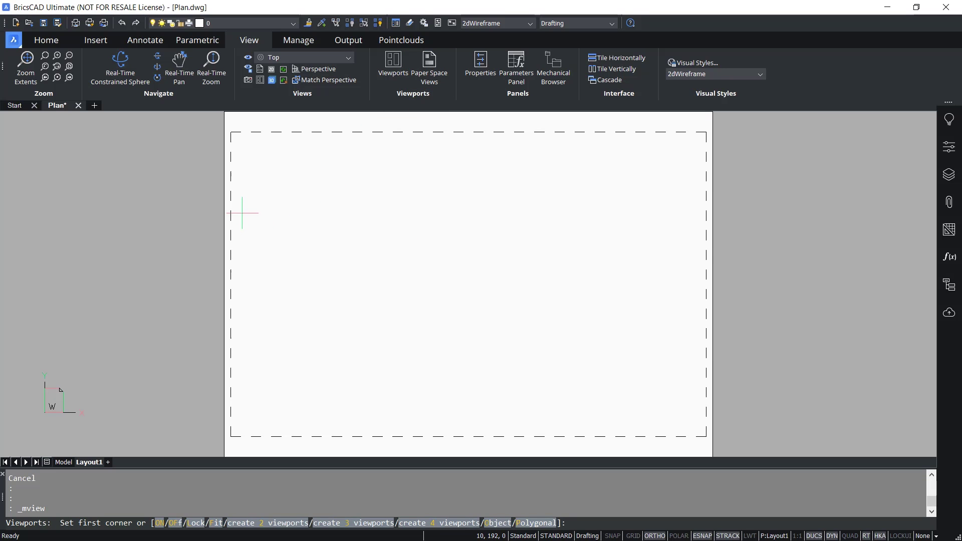
left_click(241, 213)
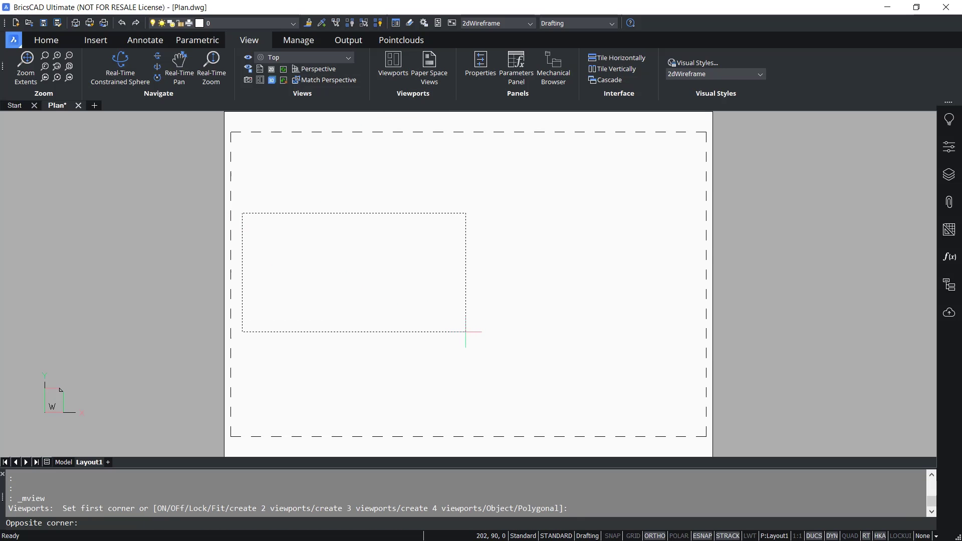
left_click(468, 336)
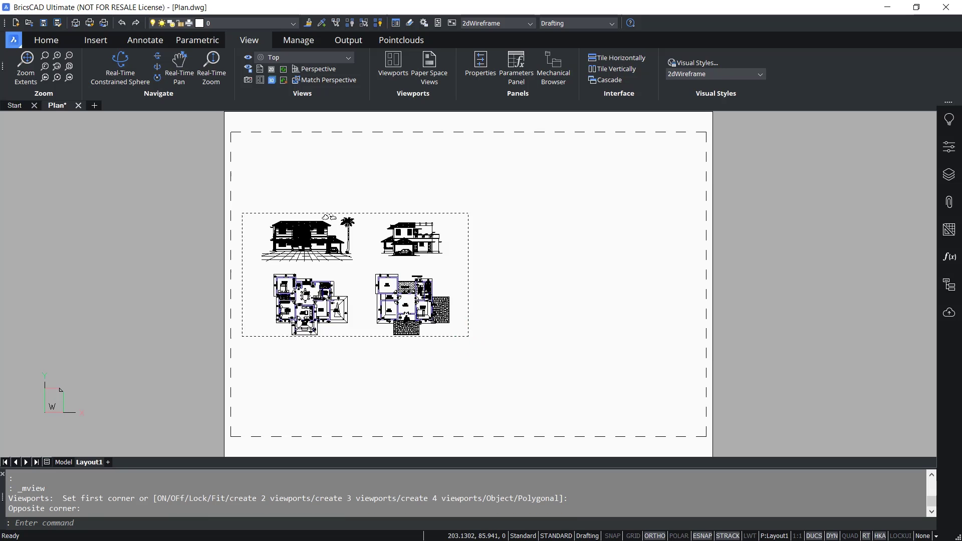
Activate the viewport, frame the front elevation with the palm tree inside it, and return to paper space.
scroll(407, 300, "up", 2)
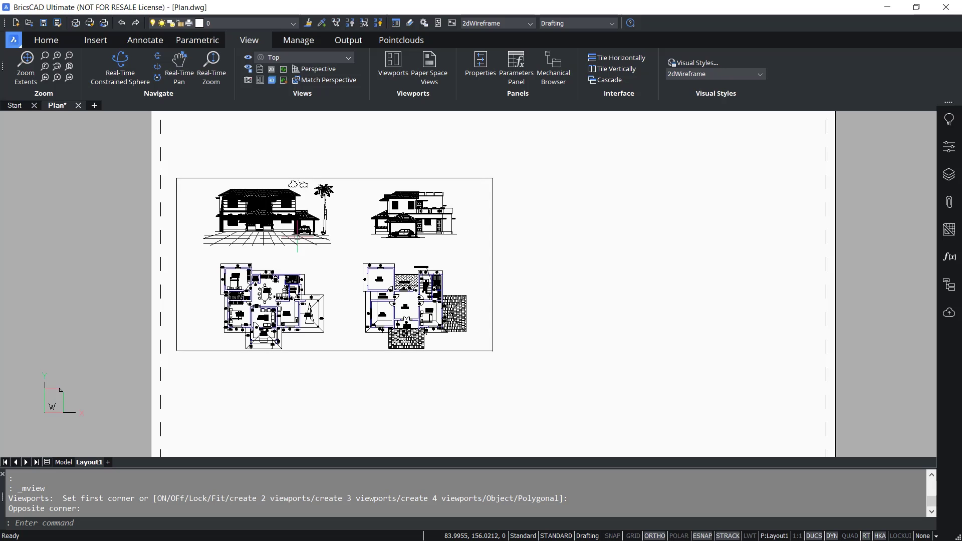
double_click(349, 228)
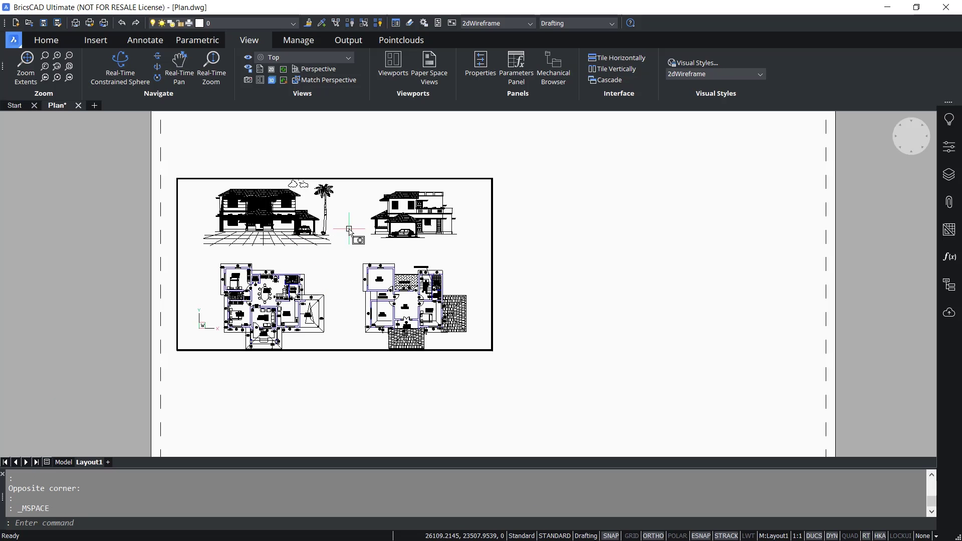
middle_click_drag(248, 205, 333, 273)
scroll(310, 252, "up", 3)
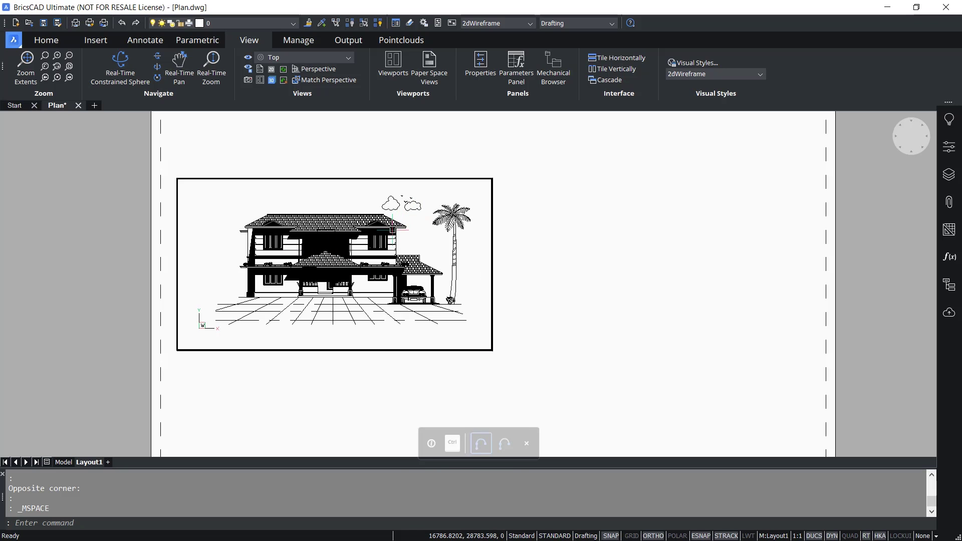
scroll(401, 221, "up", 2)
scroll(470, 255, "down", 2)
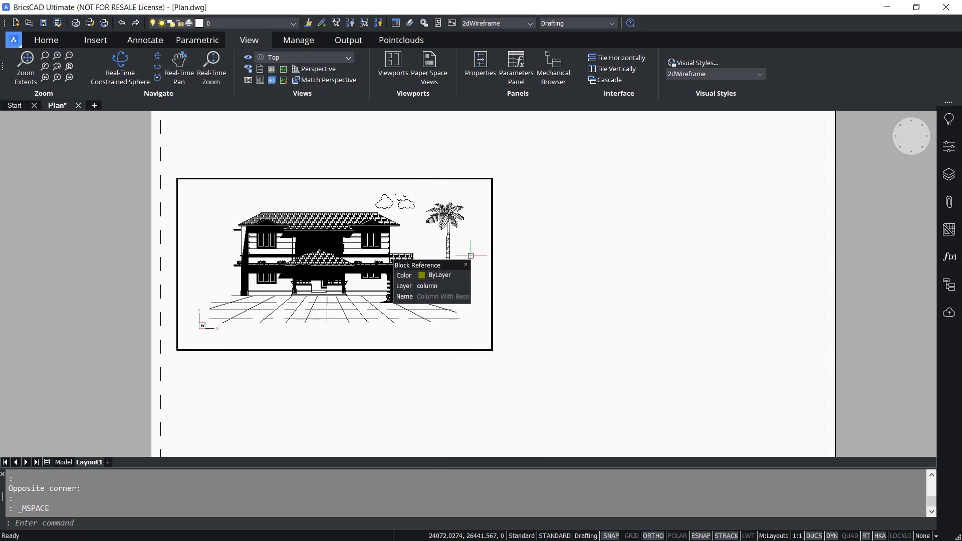
double_click(524, 272)
Show the properties of the front elevation viewport and set its standard scale to 1:100.
mouse_move(494, 270)
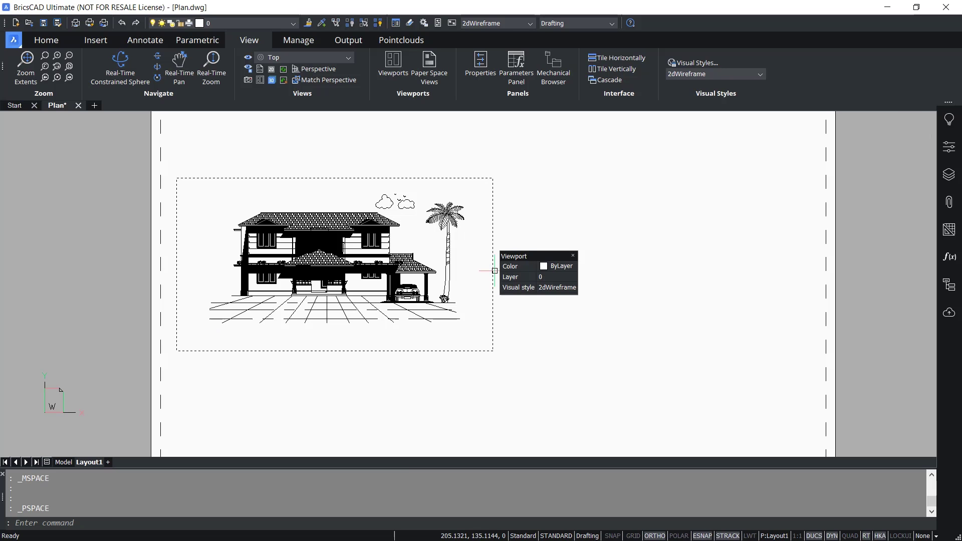
left_click(494, 271)
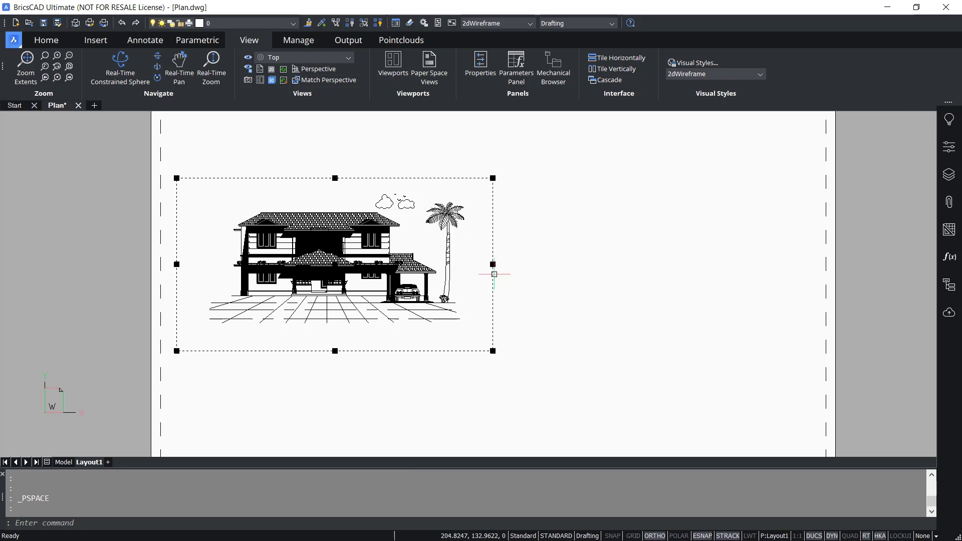
left_click(949, 148)
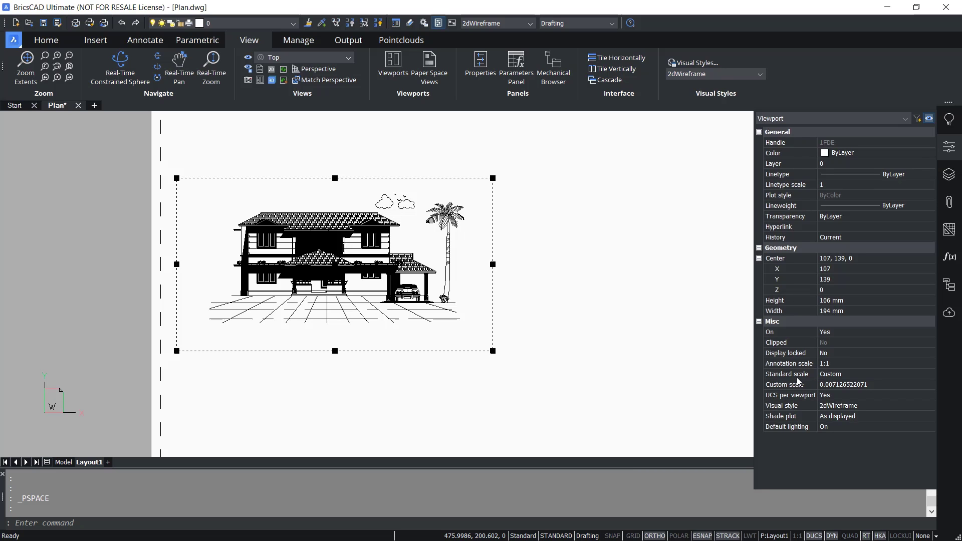
left_click(842, 375)
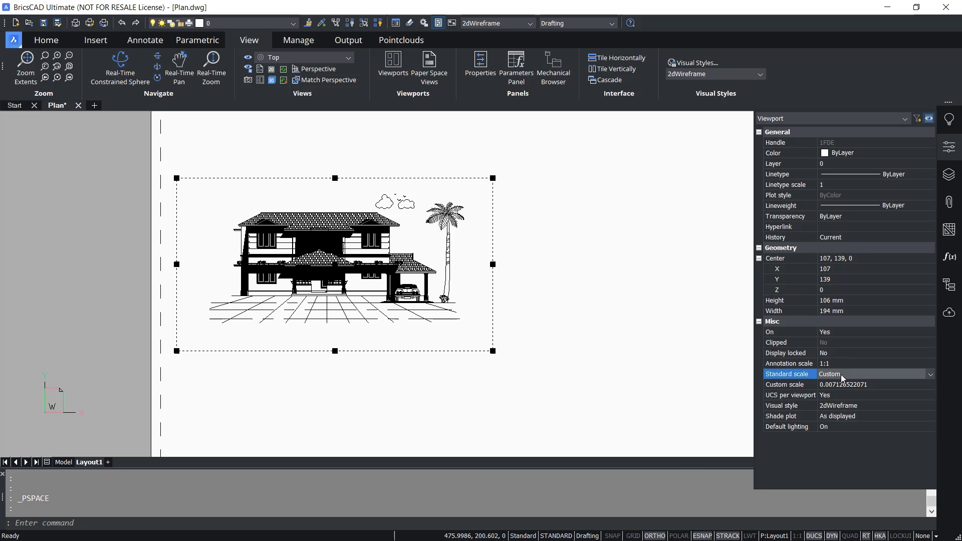
left_click(842, 374)
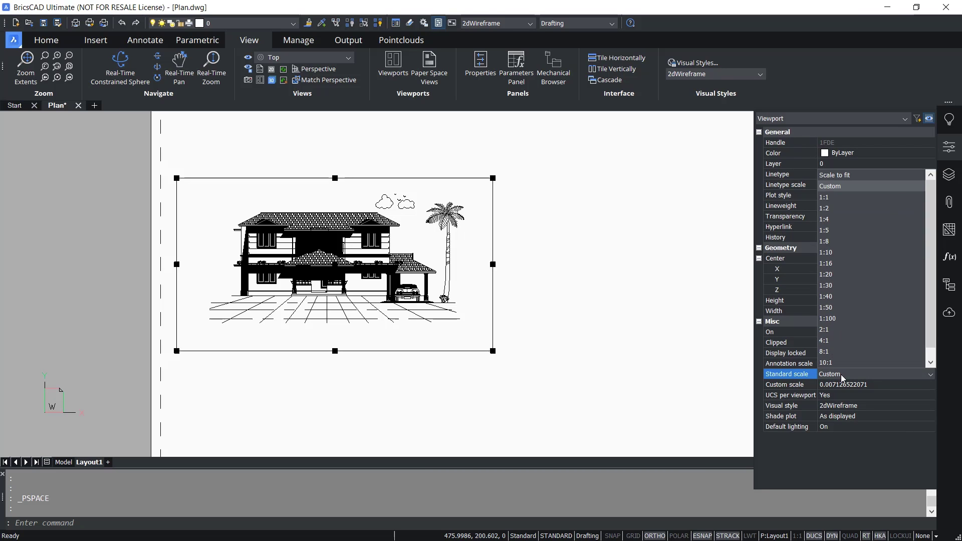
left_click(833, 320)
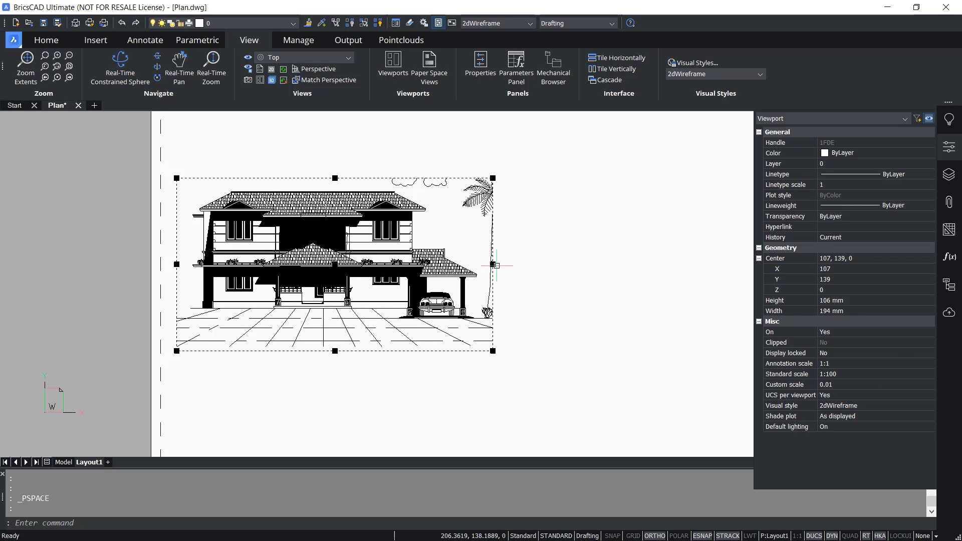
Stretch the viewport's right edge outward to a width of about 209 mm so the palm tree fits inside.
left_click(492, 264)
left_click(492, 263)
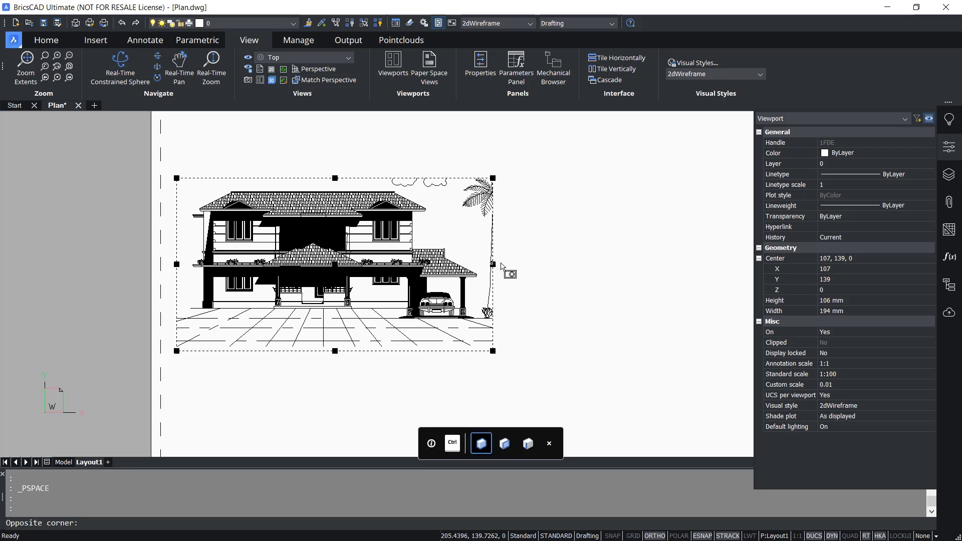
left_click(492, 264)
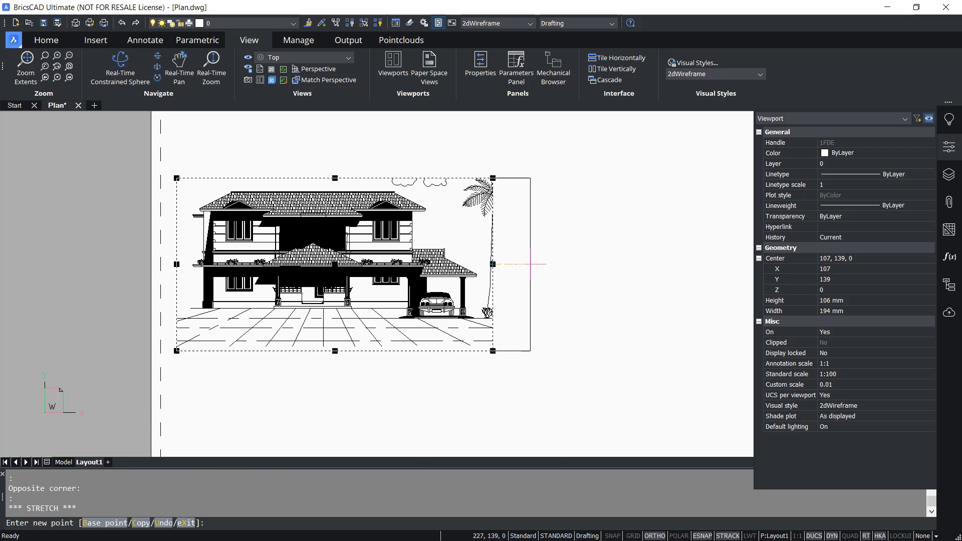
scroll(516, 261, "up", 5)
left_click(516, 262)
scroll(488, 303, "down", 5)
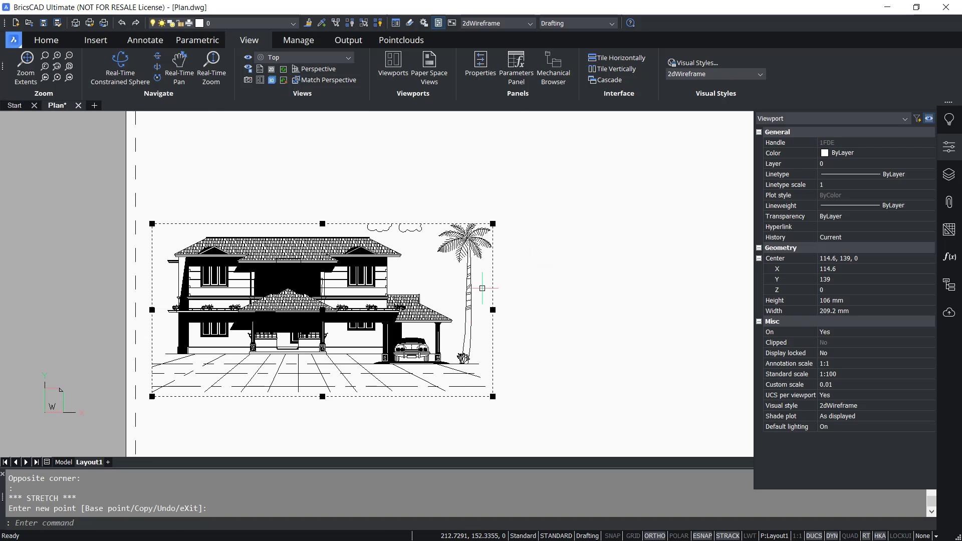
Stretch the front elevation viewport's upper edge upward to a height of about 117 mm so the clouds fit inside.
left_click(322, 223)
left_click(322, 206)
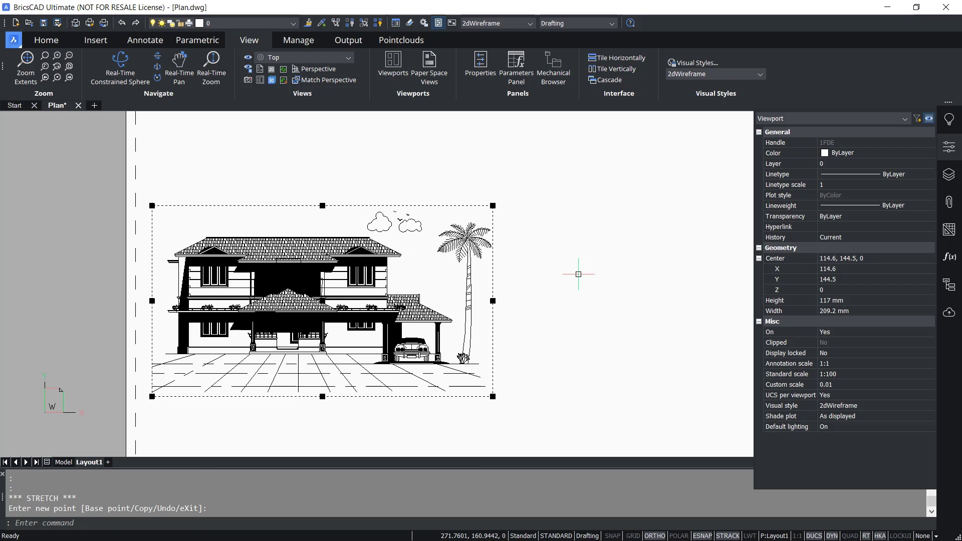
key("Escape")
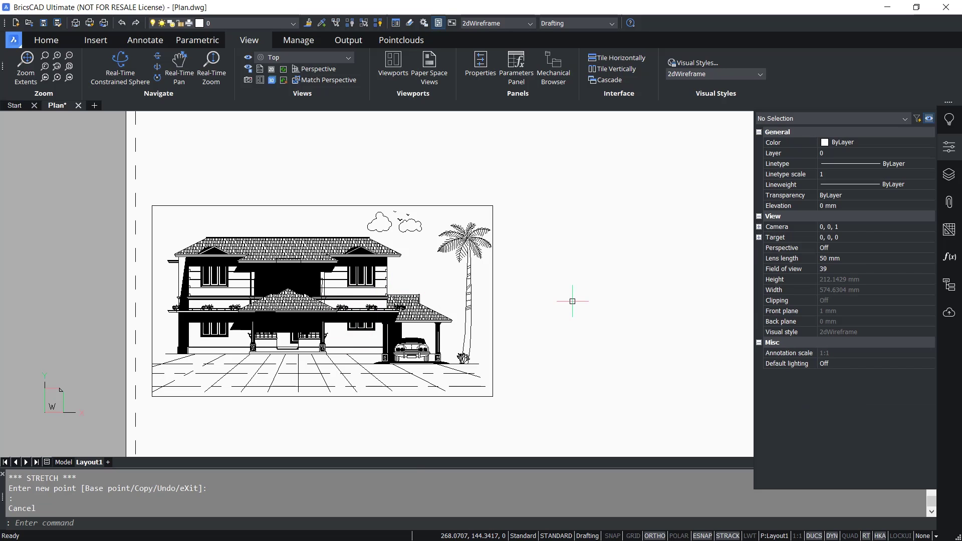
Turn snap on and create a second viewport about 178 mm wide and 117 mm high beside the front elevation viewport.
key("F9")
key("Escape")
scroll(447, 299, "down", 2)
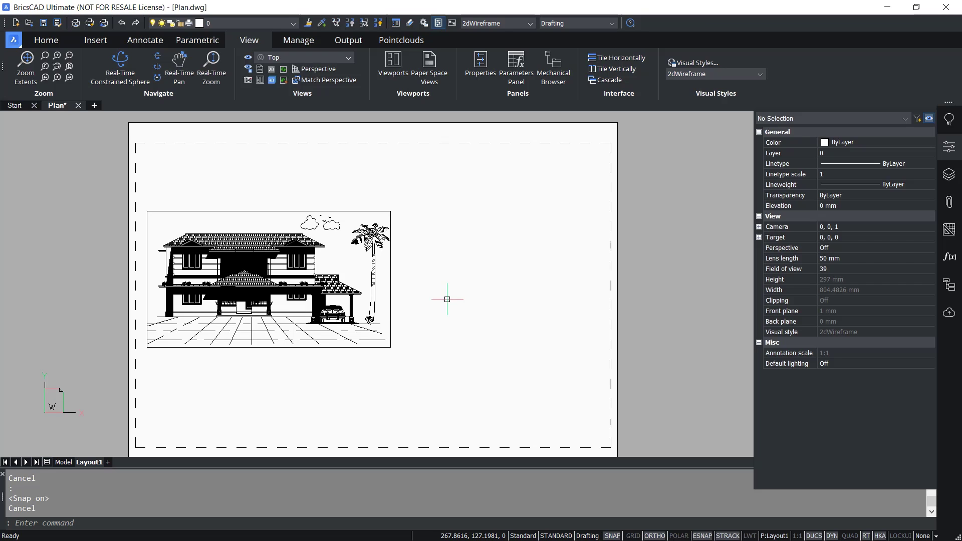
key("Return")
left_click(398, 207)
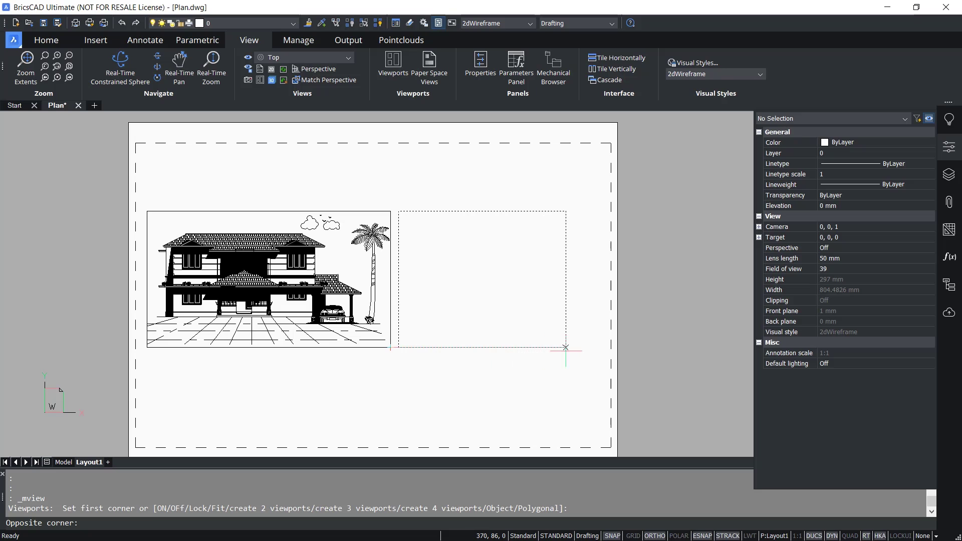
left_click(605, 346)
Activate the new viewport, frame the side elevation with the car inside it, and return to paper space.
double_click(518, 261)
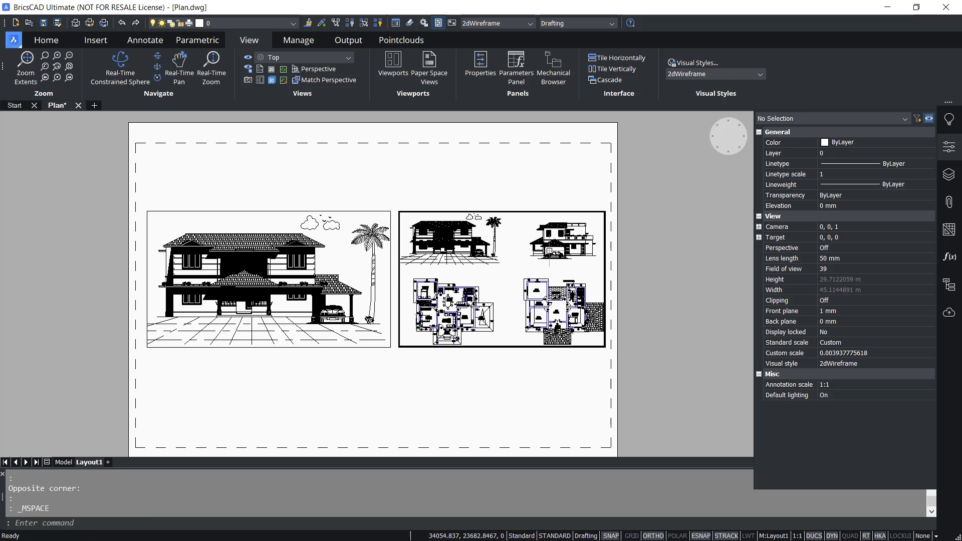
middle_click_drag(492, 276, 419, 326)
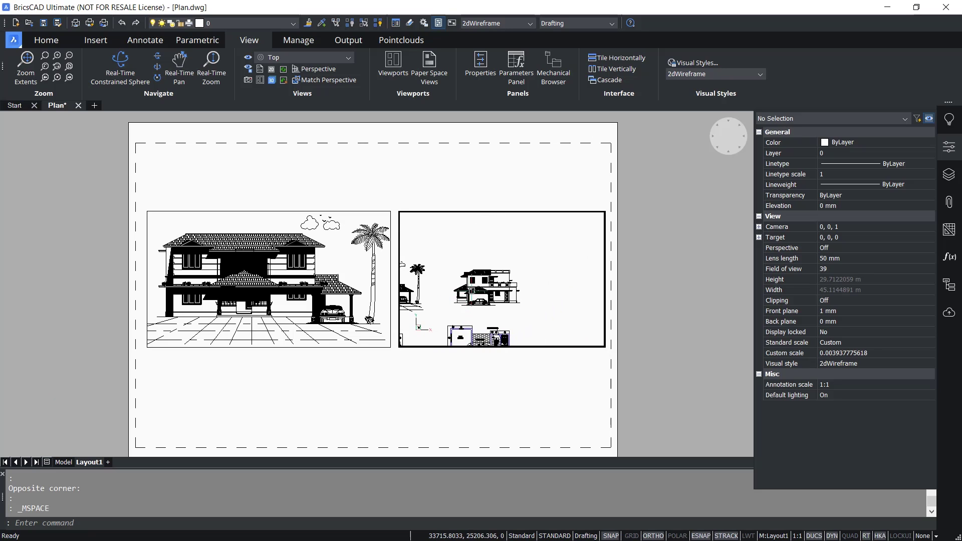
scroll(477, 291, "up", 5)
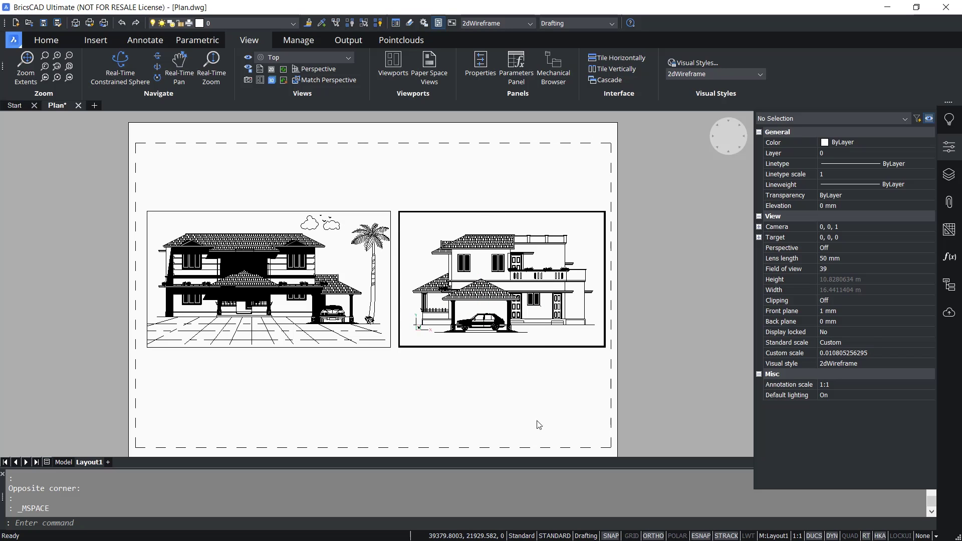
double_click(492, 203)
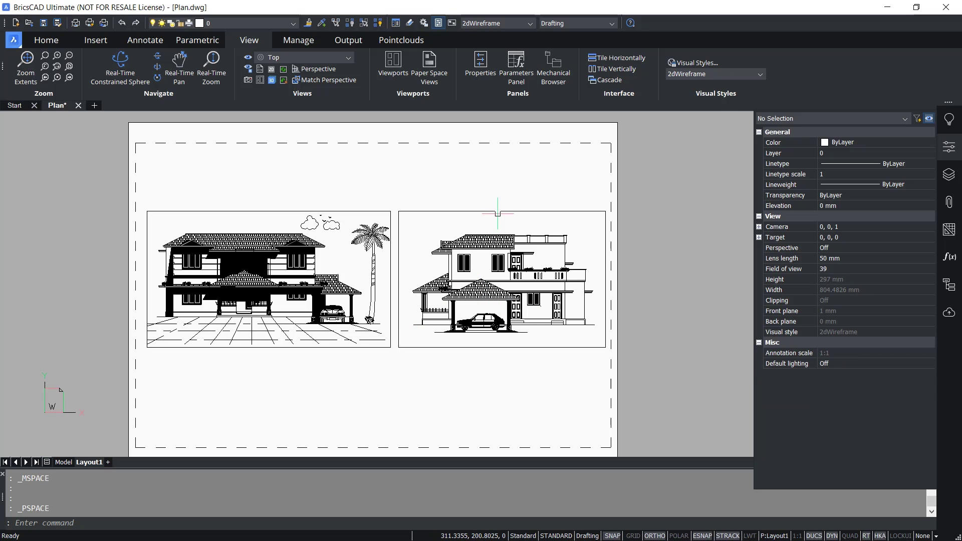
Set the side elevation viewport's standard scale to 1:100 and clear the selection.
left_click(496, 211)
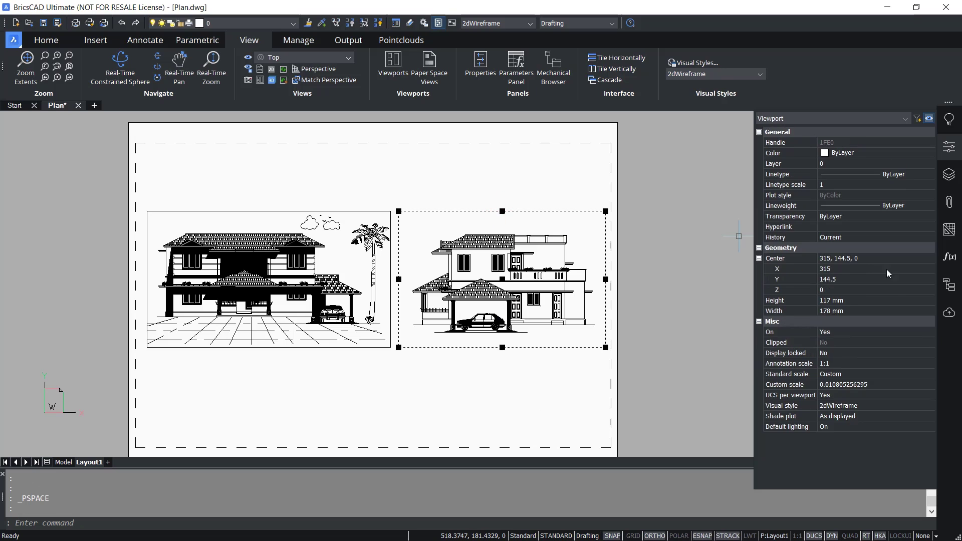
left_click(843, 374)
left_click(843, 373)
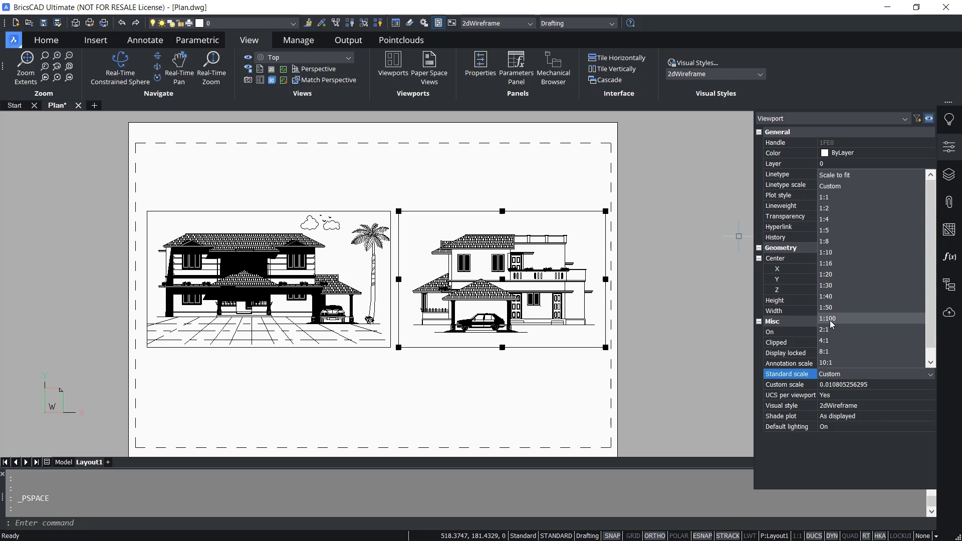
left_click(831, 319)
key("Escape")
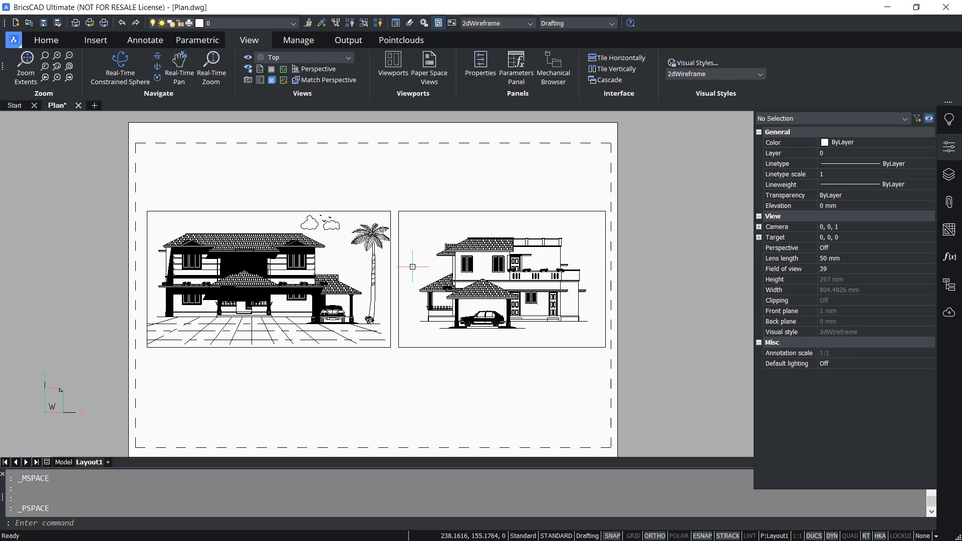
Zoom in on the model inside the side elevation viewport, undo that zoom, and return to paper space.
double_click(412, 266)
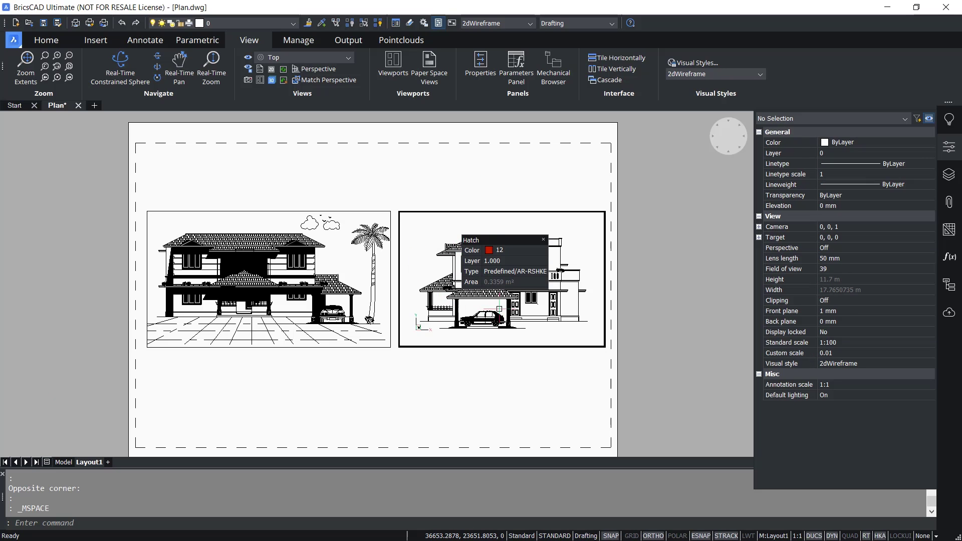
scroll(499, 308, "up", 3)
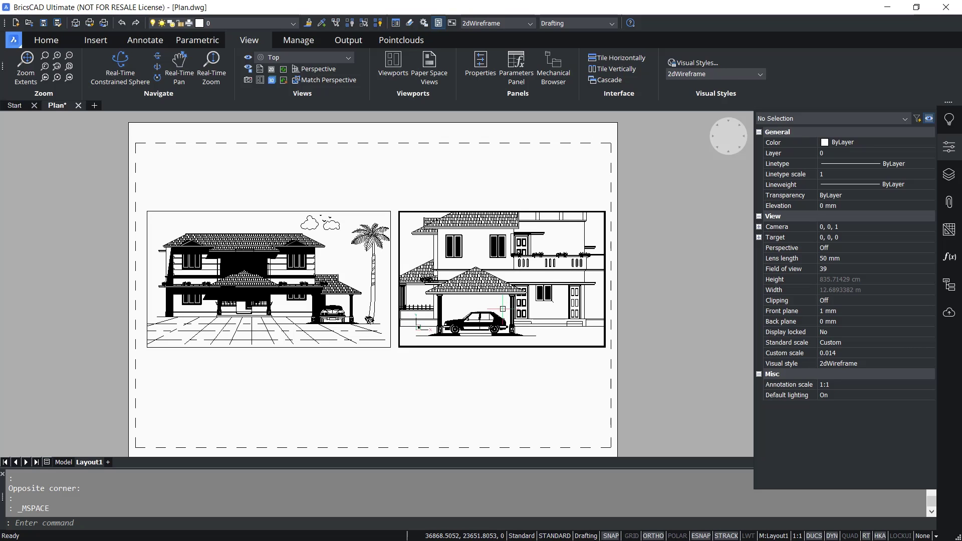
type("u")
key("Return")
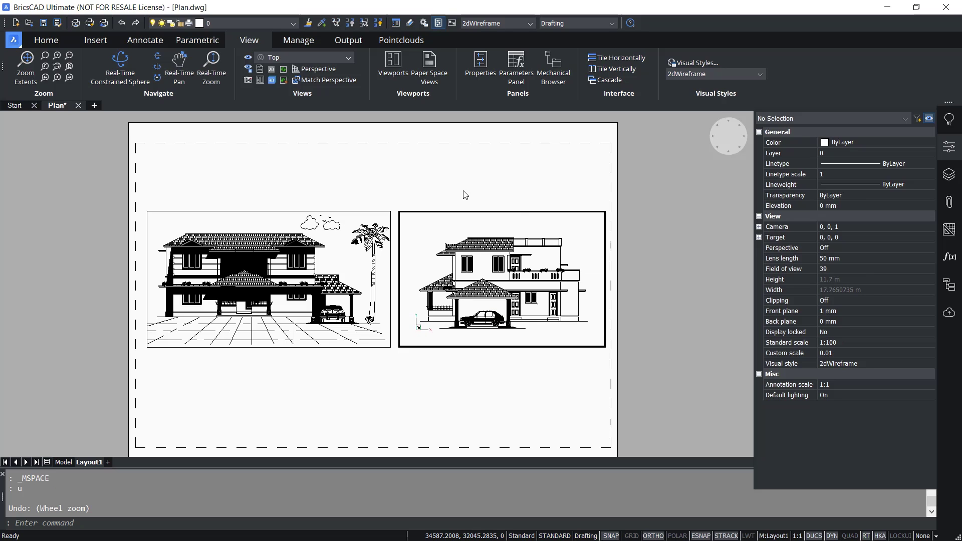
double_click(429, 201)
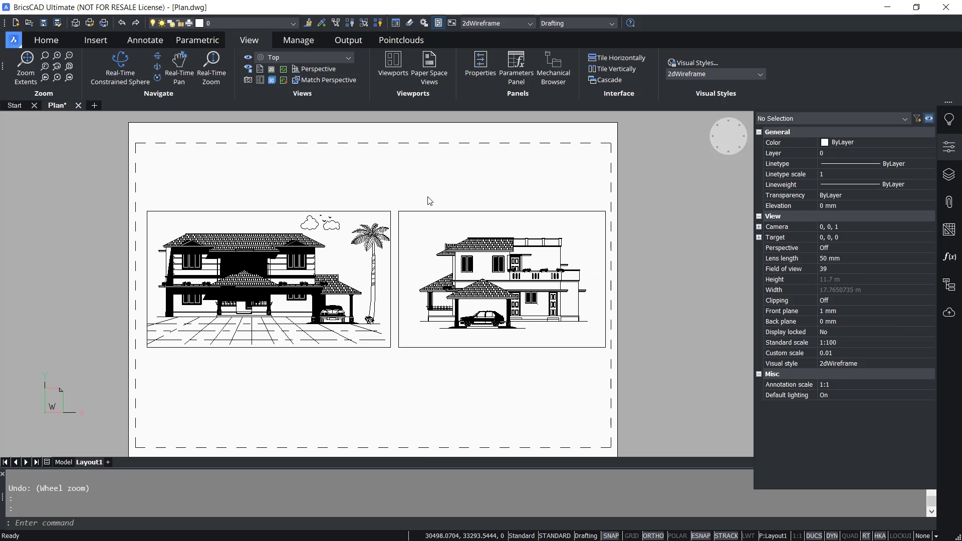
Select both elevation viewports and set their Display locked property to Yes.
left_click(420, 197)
left_click(381, 215)
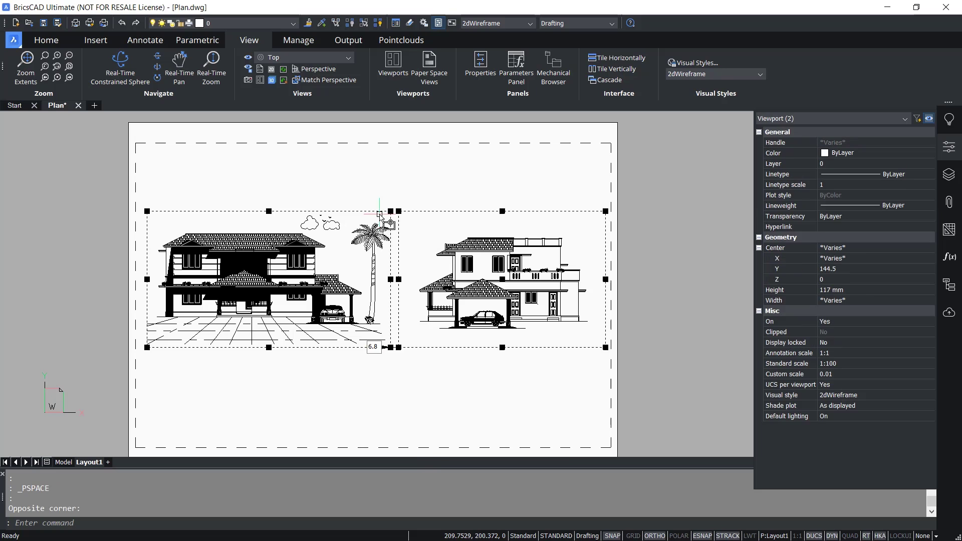
left_click(841, 340)
left_click(841, 341)
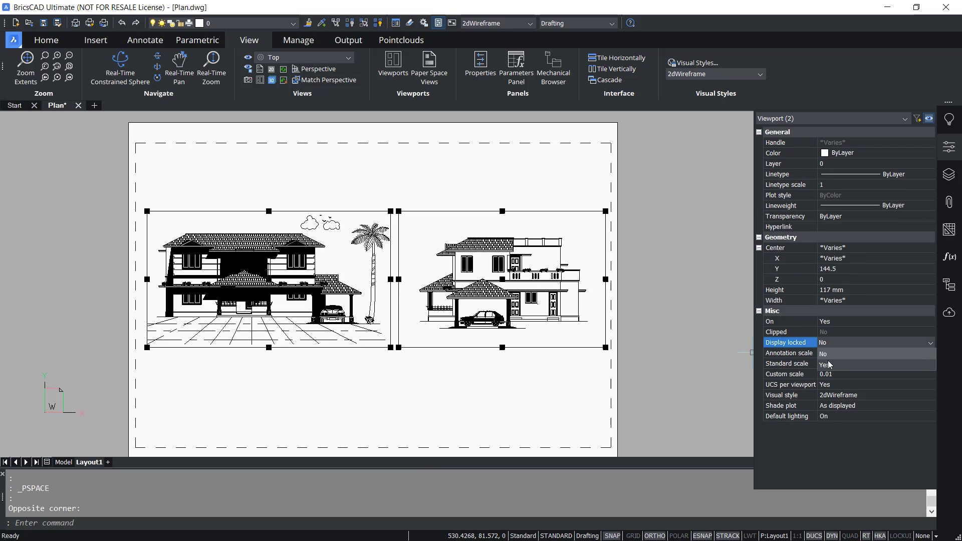
left_click(829, 365)
key("Escape")
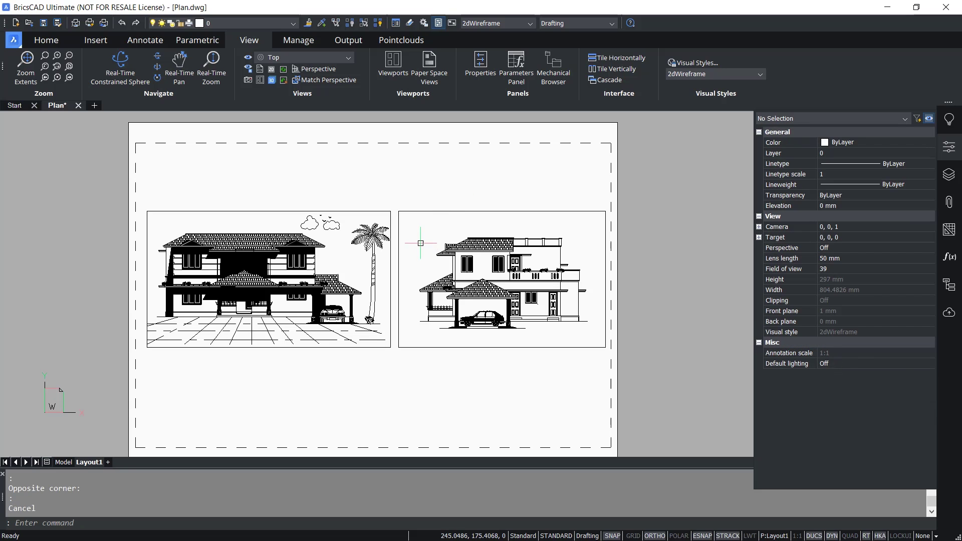
Activate the side elevation viewport and test the display lock by zooming in and out.
double_click(420, 243)
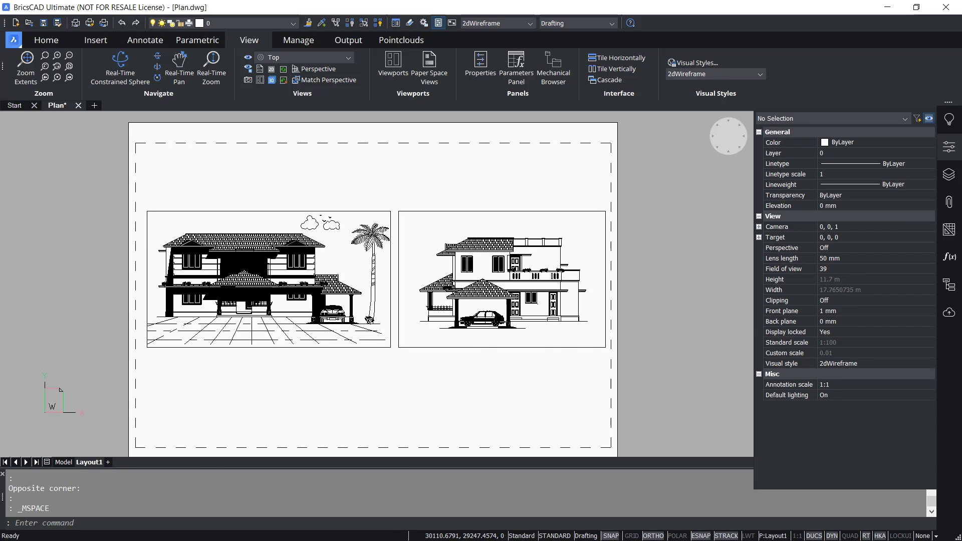
scroll(429, 250, "up", 4)
scroll(430, 250, "down", 4)
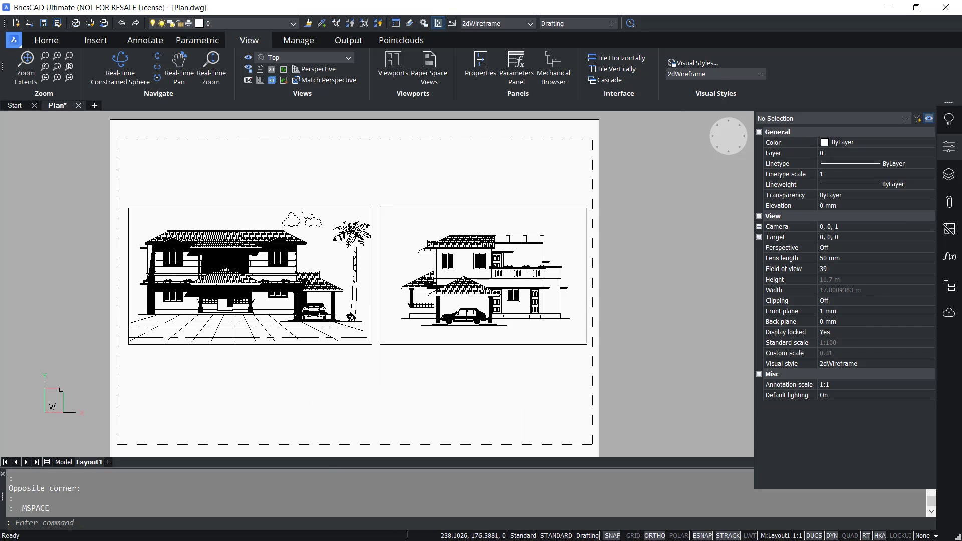
scroll(392, 244, "down", 2)
scroll(393, 245, "up", 2)
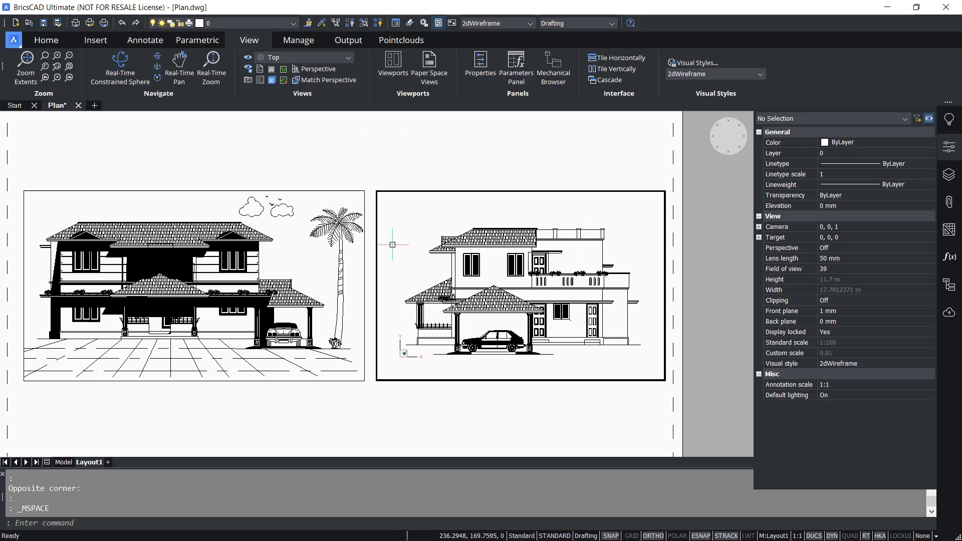
scroll(391, 245, "down", 2)
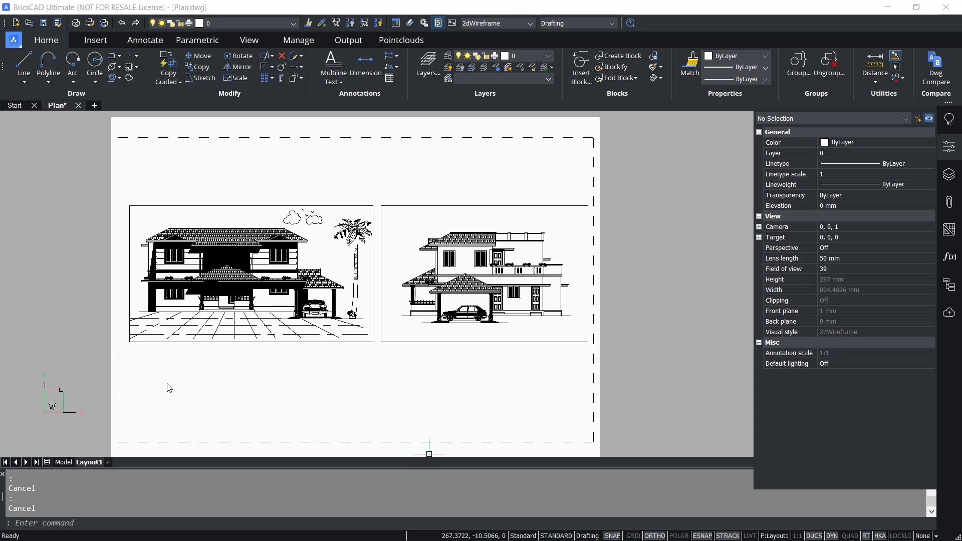
Copy Layout1 to a new layout named Plans.
right_click(90, 463)
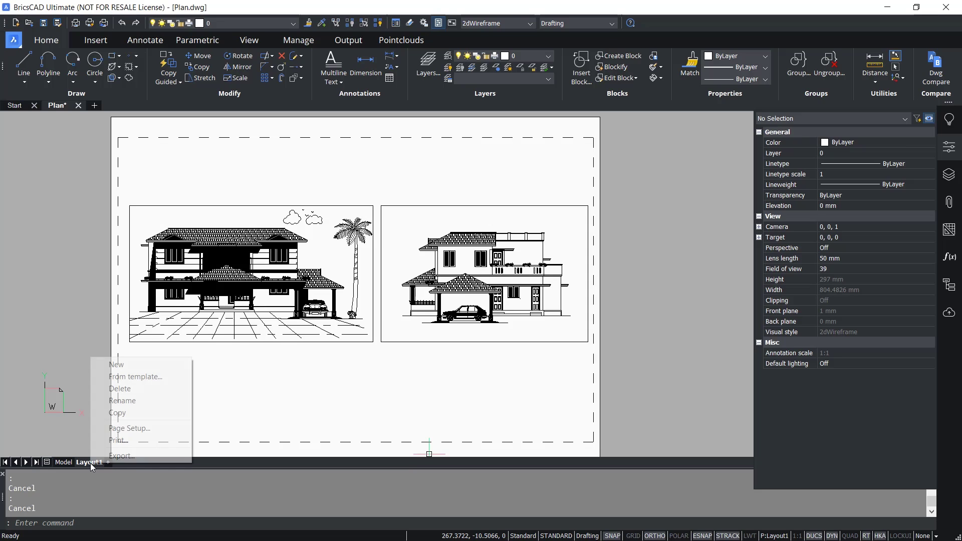
left_click(111, 413)
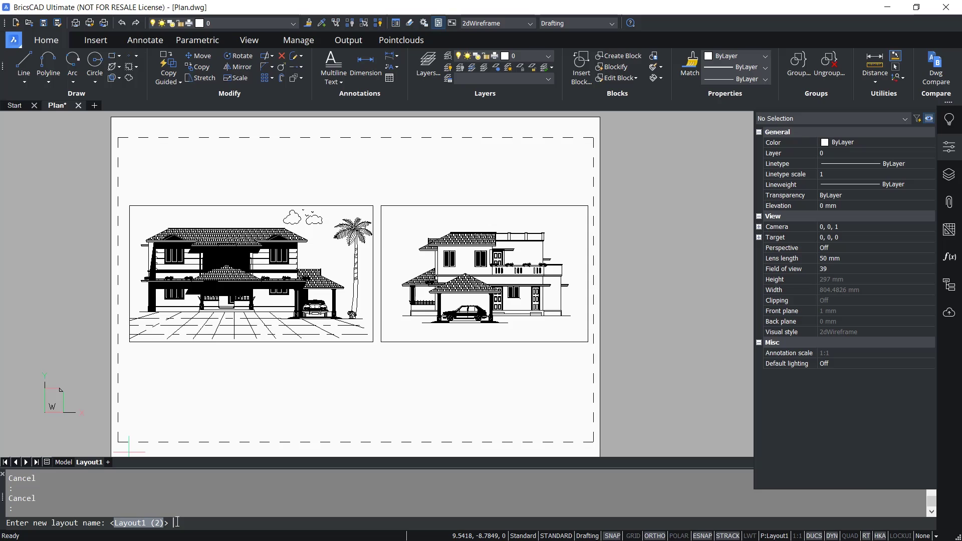
key("Return")
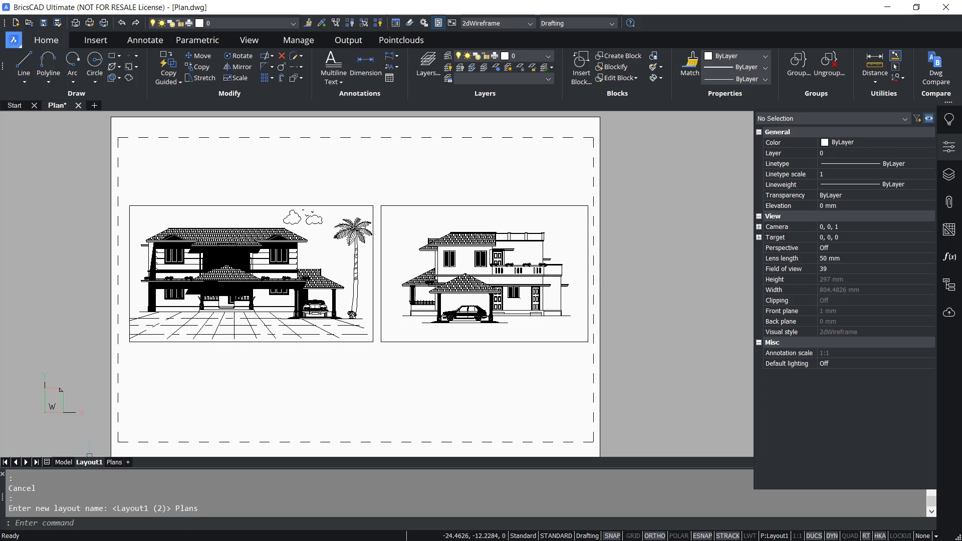
Rename Layout1 as "Elvation and Section".
right_click(82, 463)
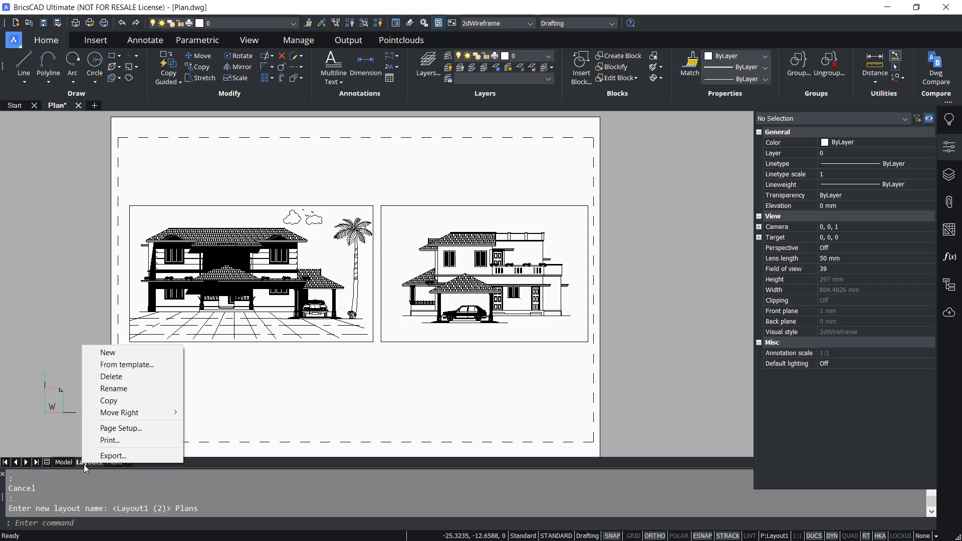
left_click(130, 388)
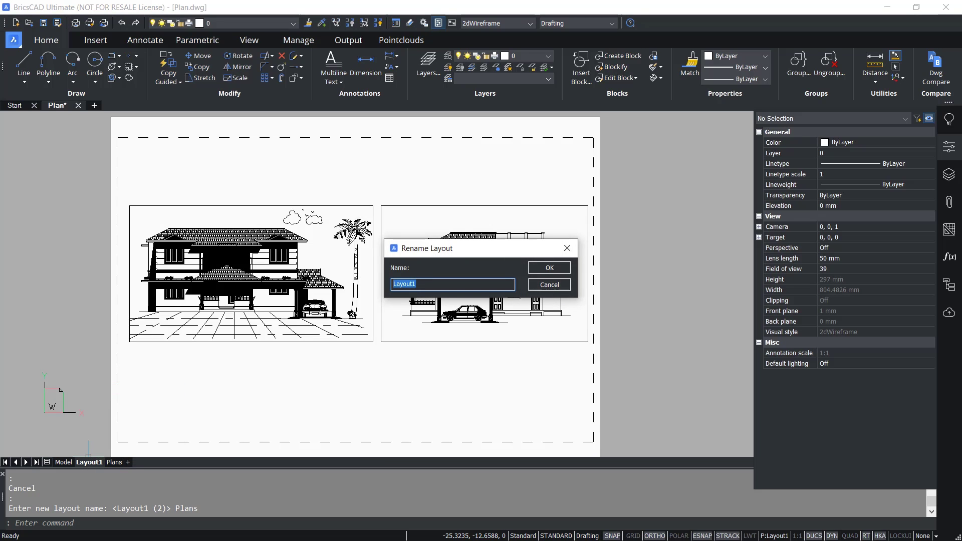
type("Se")
type("Elvation and Section")
left_click(561, 271)
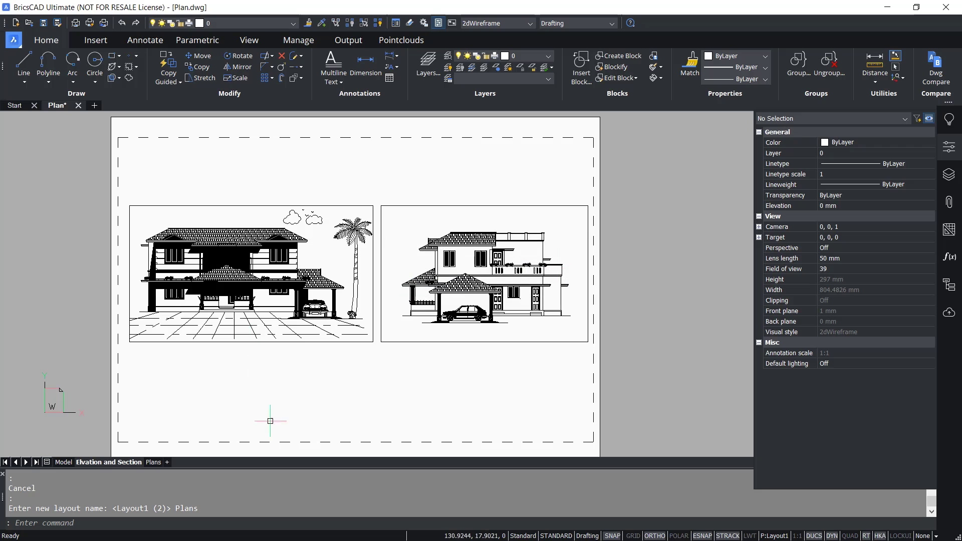
Switch to the Plans layout, review its page setup and accept the settings.
left_click(153, 462)
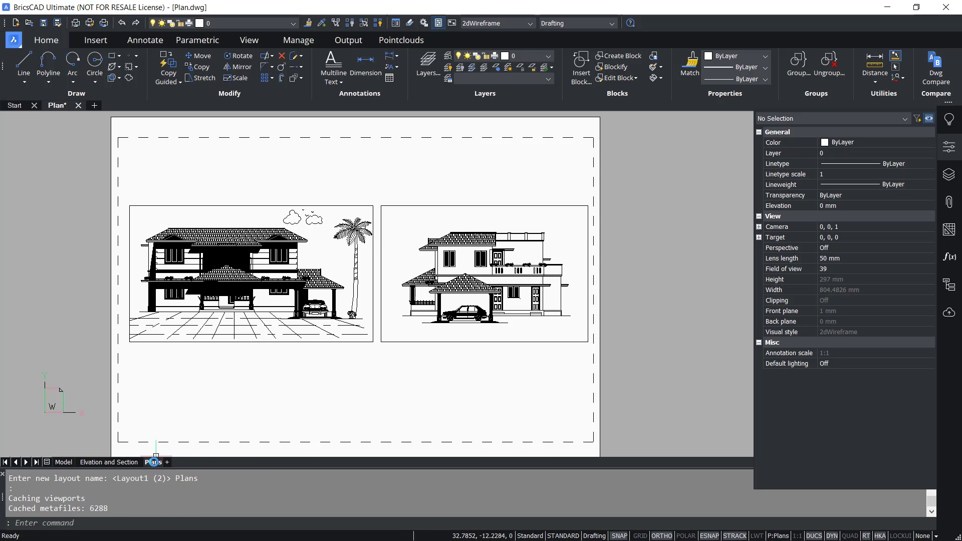
right_click(153, 462)
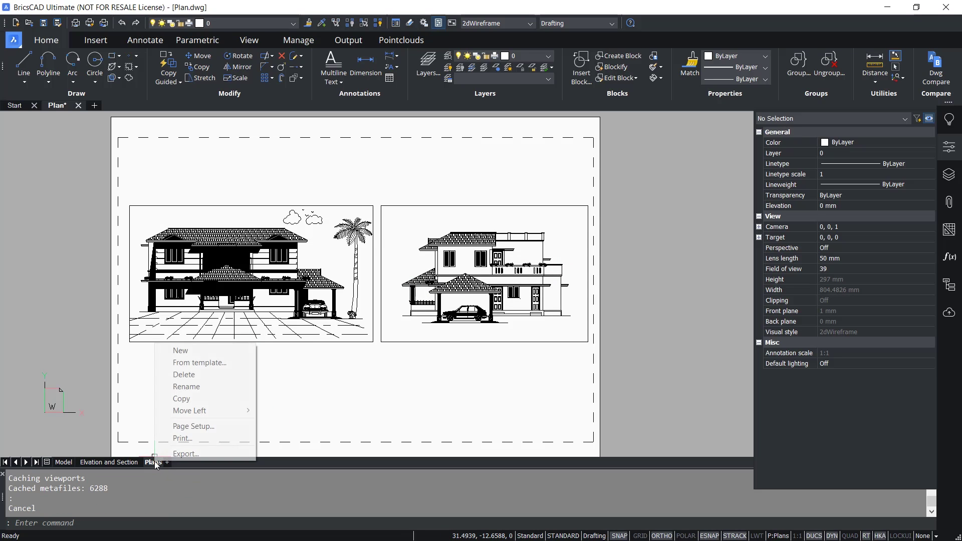
left_click(201, 427)
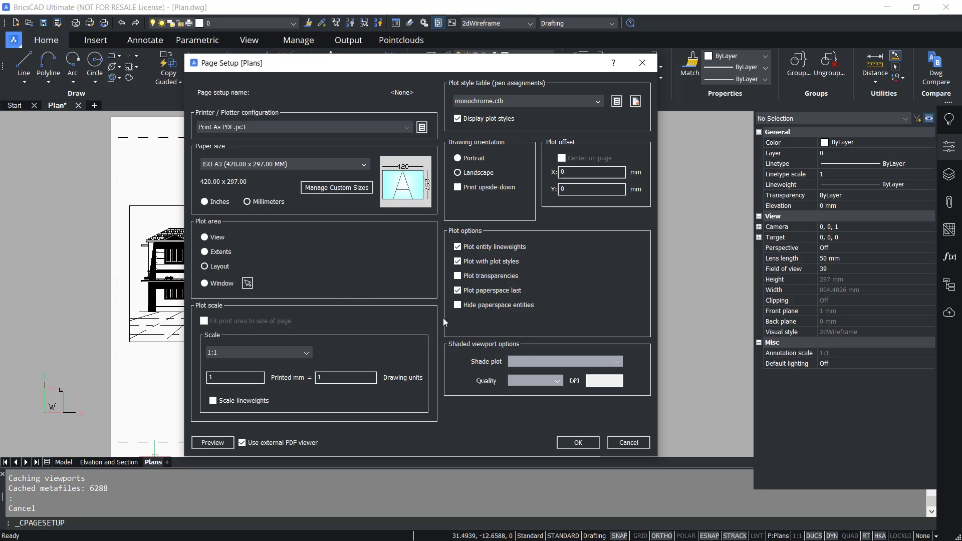
left_click(577, 443)
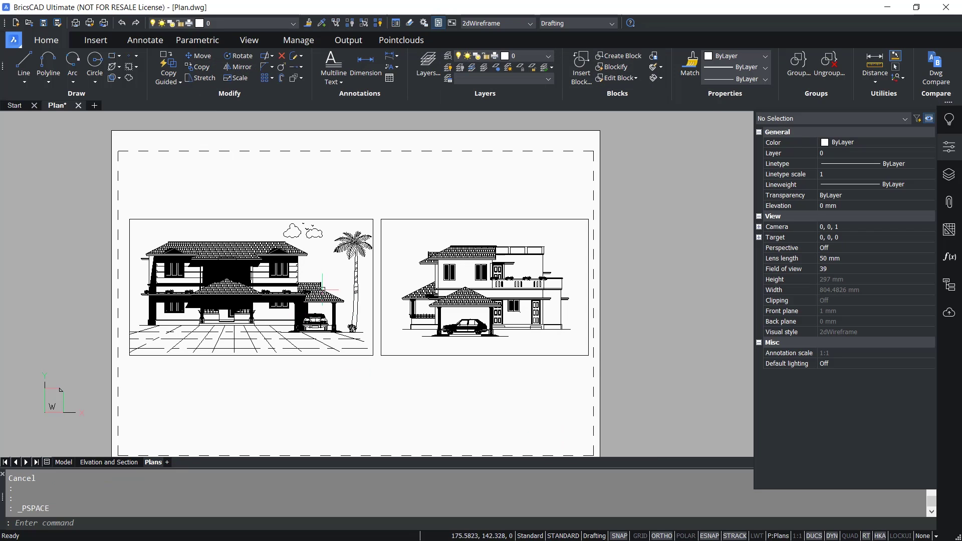
Select both viewports on the Plans layout and set their Display locked property to No.
left_click(397, 201)
left_click(359, 220)
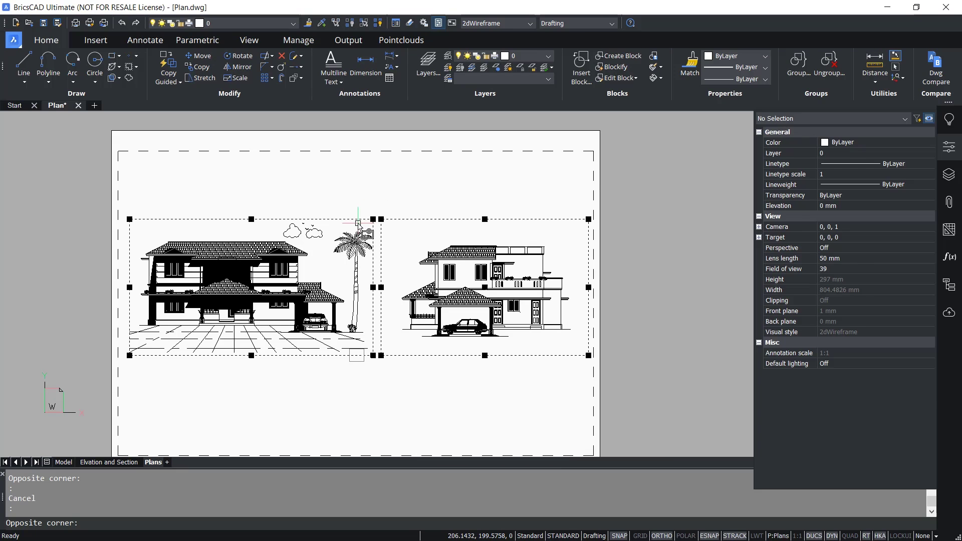
double_click(834, 342)
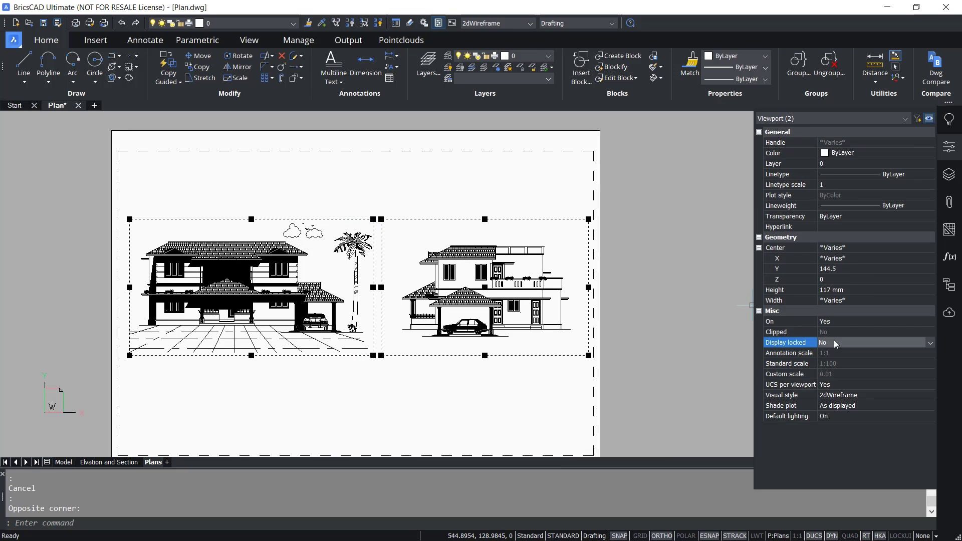
left_click(827, 357)
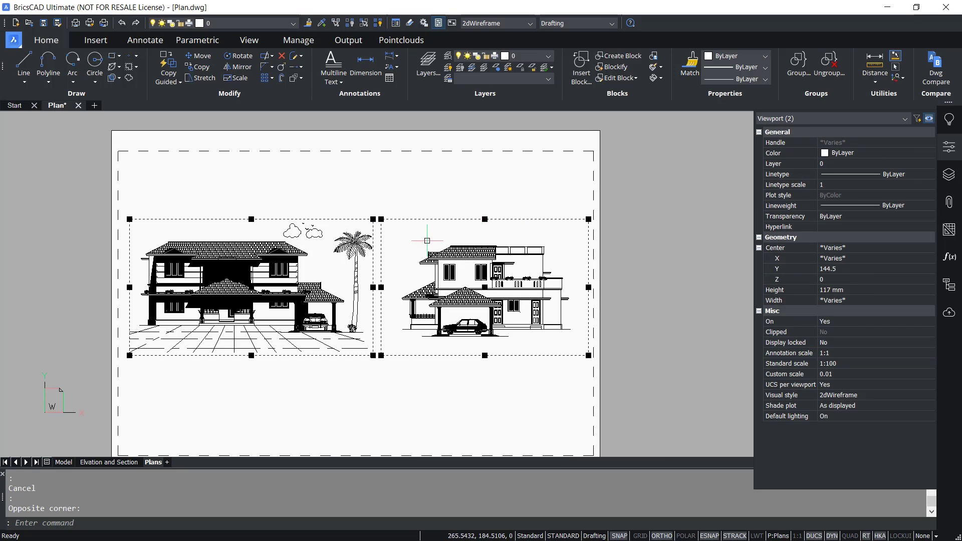
Pan the front elevation viewport's contents to the ground floor plan at 1:100, undoing the stray view changes, and return to paper space.
key("Escape")
double_click(328, 272)
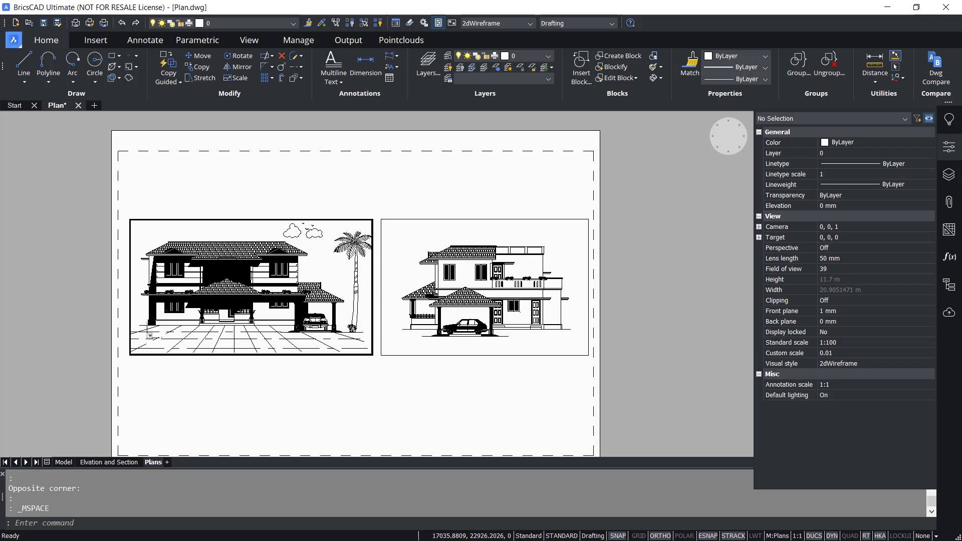
middle_click_drag(329, 272, 328, 244)
middle_click_drag(288, 353, 302, 259)
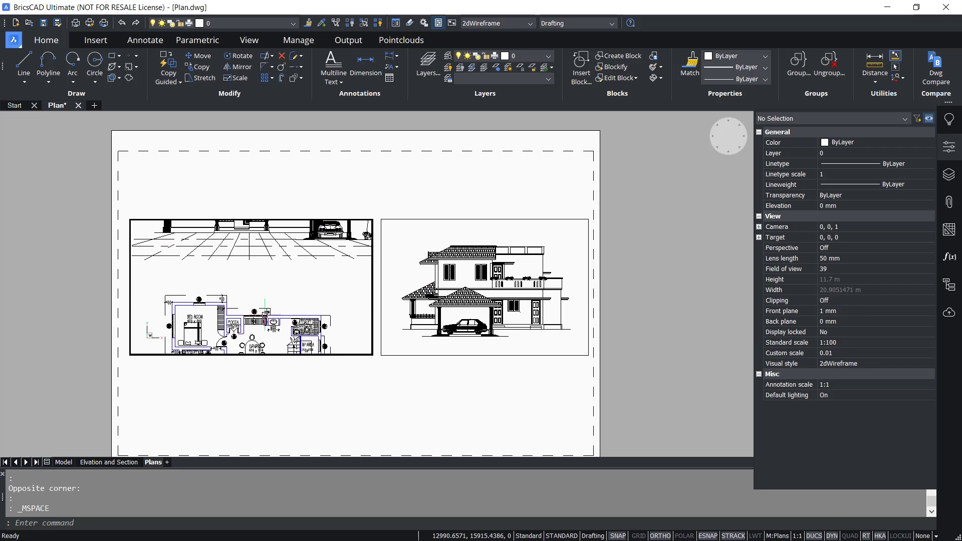
middle_click_drag(264, 314, 270, 285)
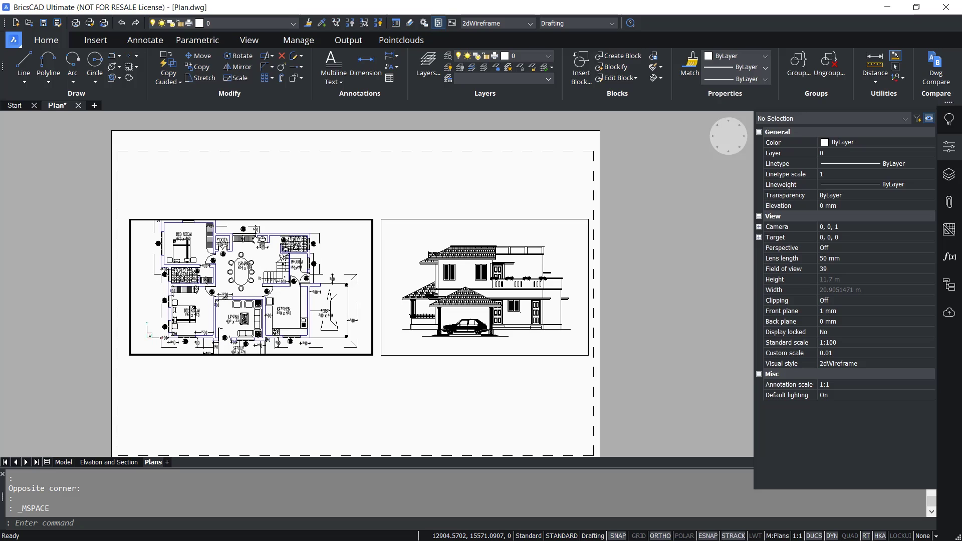
key("ctrl+z")
key("ctrl+z")
key("ctrl+z")
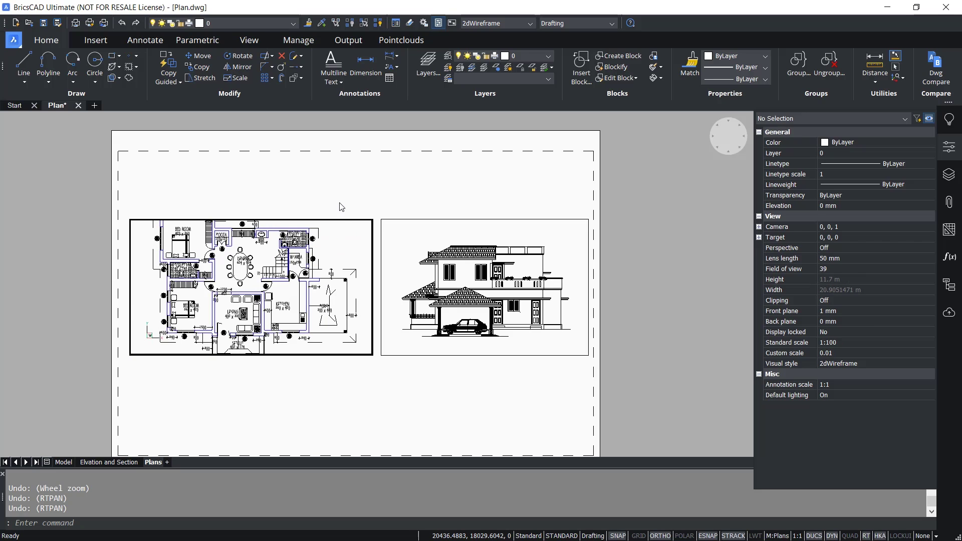
double_click(341, 207)
Stretch the ground floor viewport's upper and lower edges outward to frame the whole plan.
left_click(343, 218)
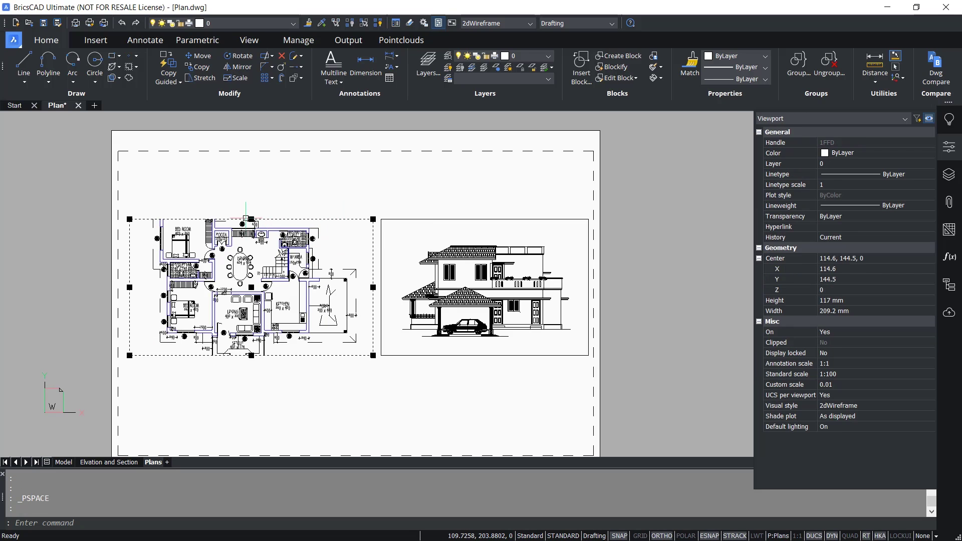
left_click(251, 219)
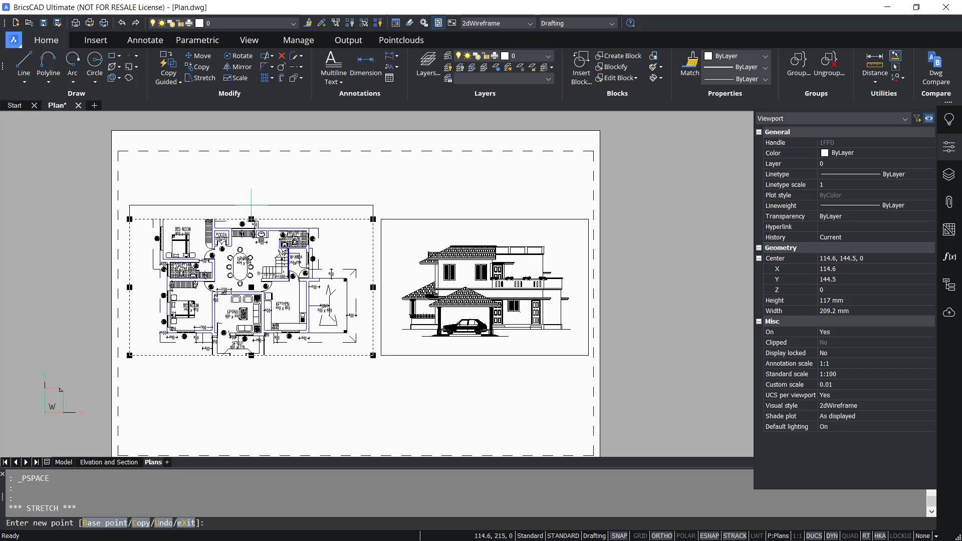
left_click(251, 200)
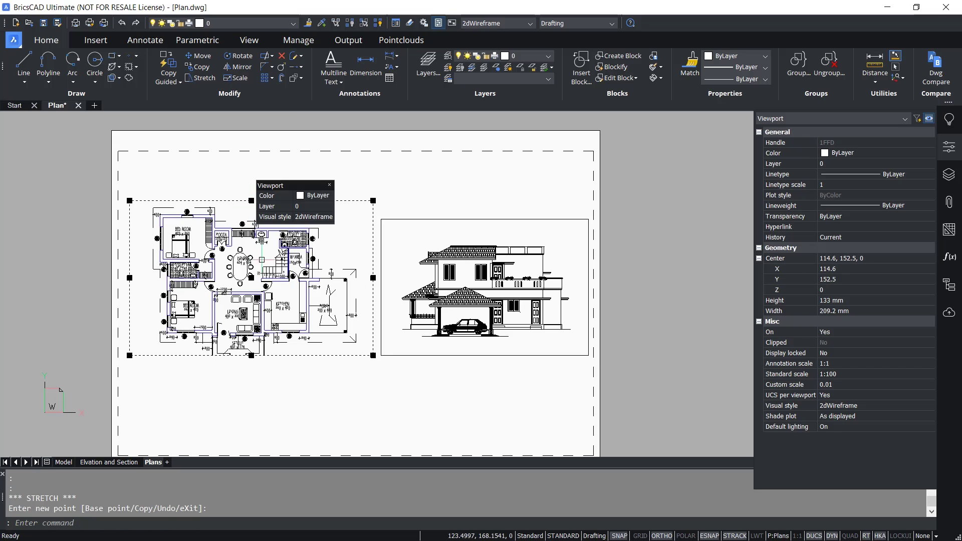
left_click(251, 355)
left_click(251, 388)
key("Escape")
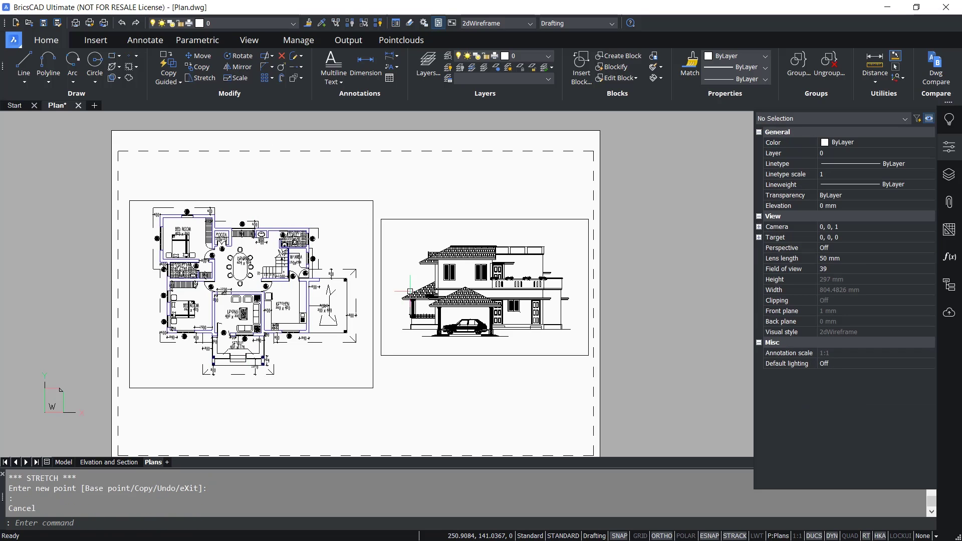
Pan the side elevation viewport's contents to the first floor plan and return to paper space.
left_click(408, 279)
double_click(408, 280)
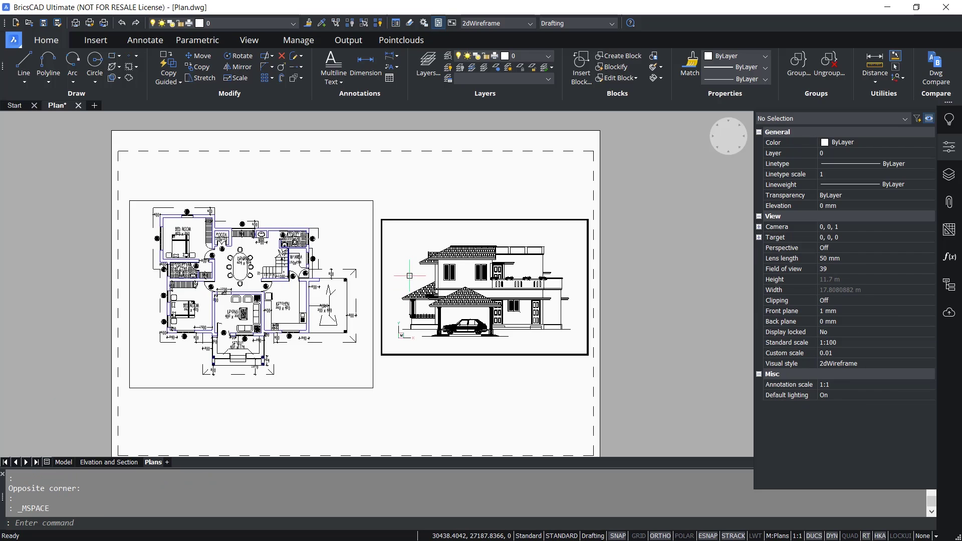
mouse_move(468, 326)
middle_mouse_down()
mouse_move(461, 278)
mouse_move(475, 198)
middle_mouse_up()
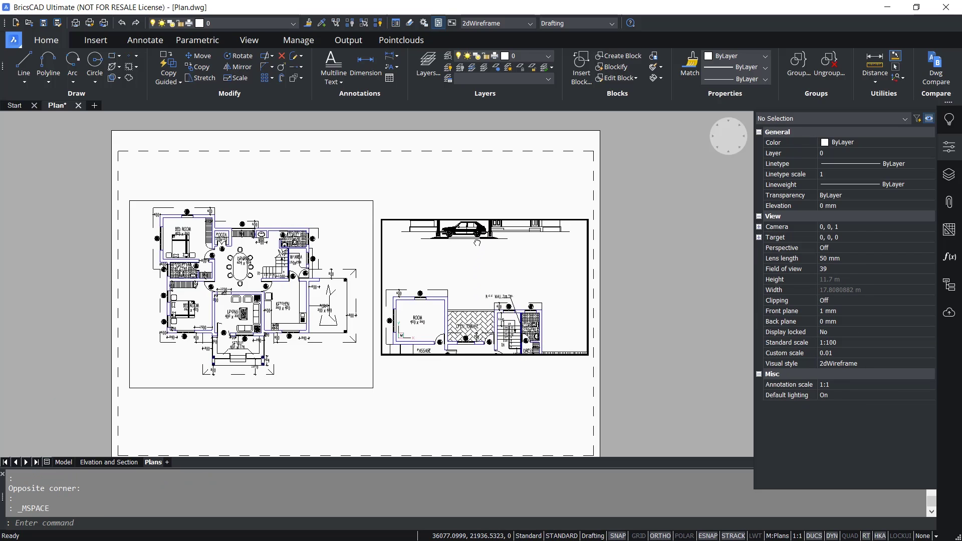
mouse_move(475, 279)
middle_mouse_down()
mouse_move(485, 244)
mouse_move(477, 195)
middle_mouse_up()
double_click(478, 195)
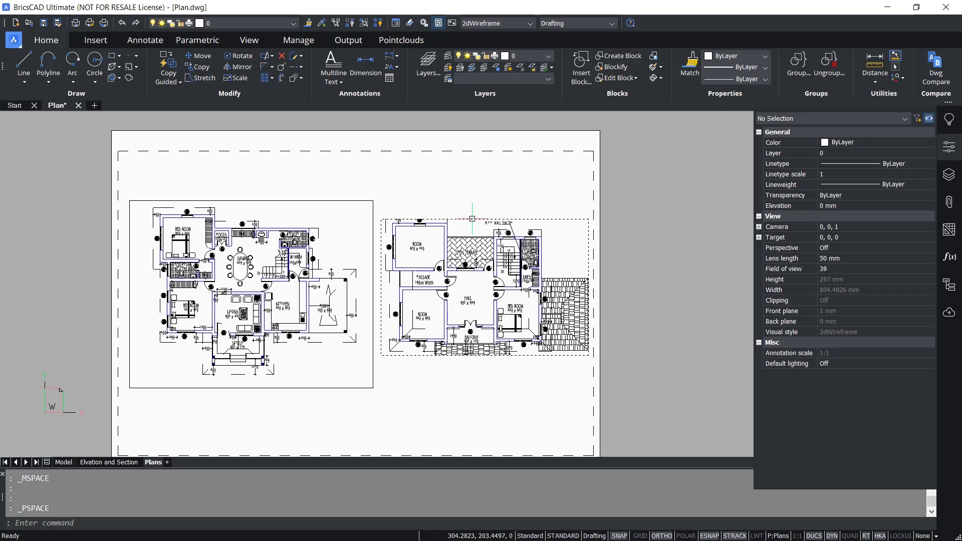
key("Escape")
key("Escape")
Stretch the first floor viewport to meet the ground floor viewport and match its upper and lower edges.
left_click(470, 218)
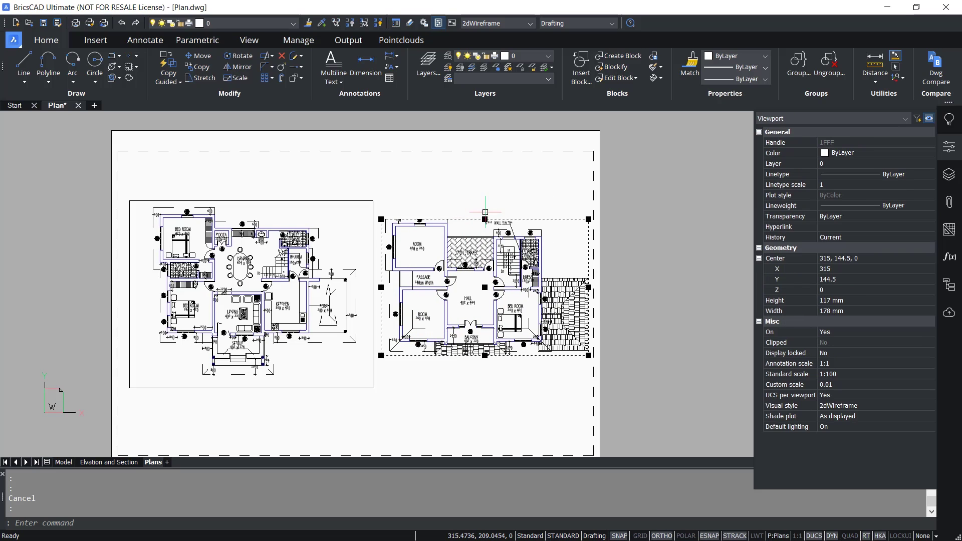
left_click(484, 219)
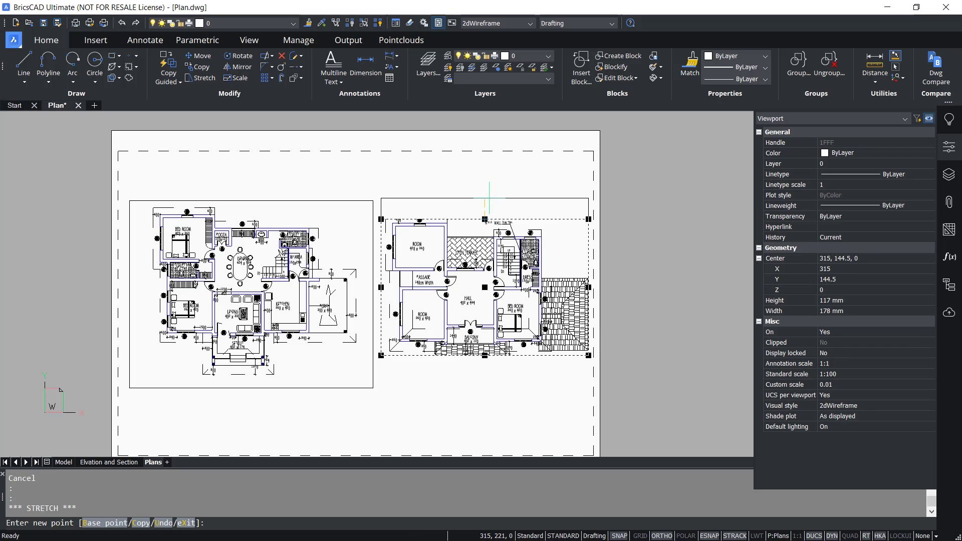
left_click(488, 200)
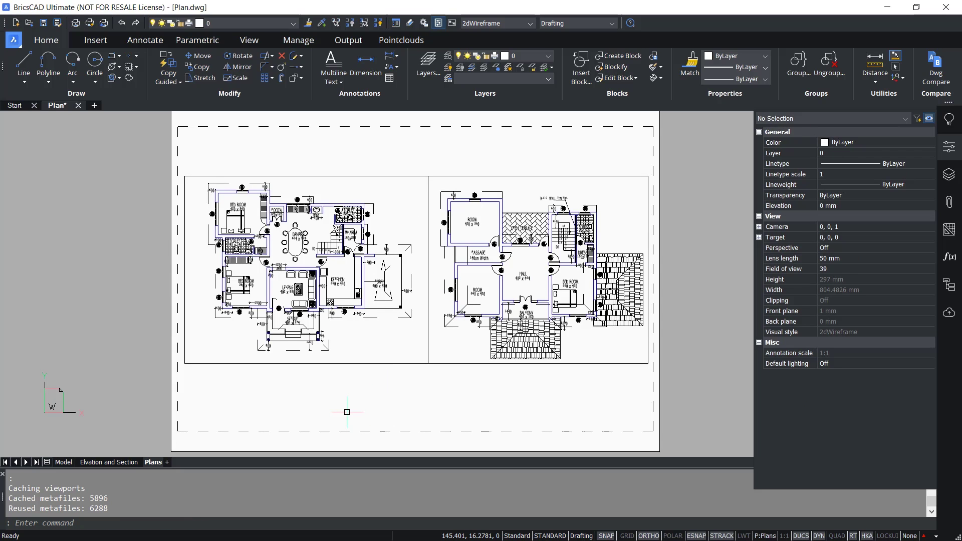
Review the print settings of the Plans layout and close them without printing.
right_click(151, 464)
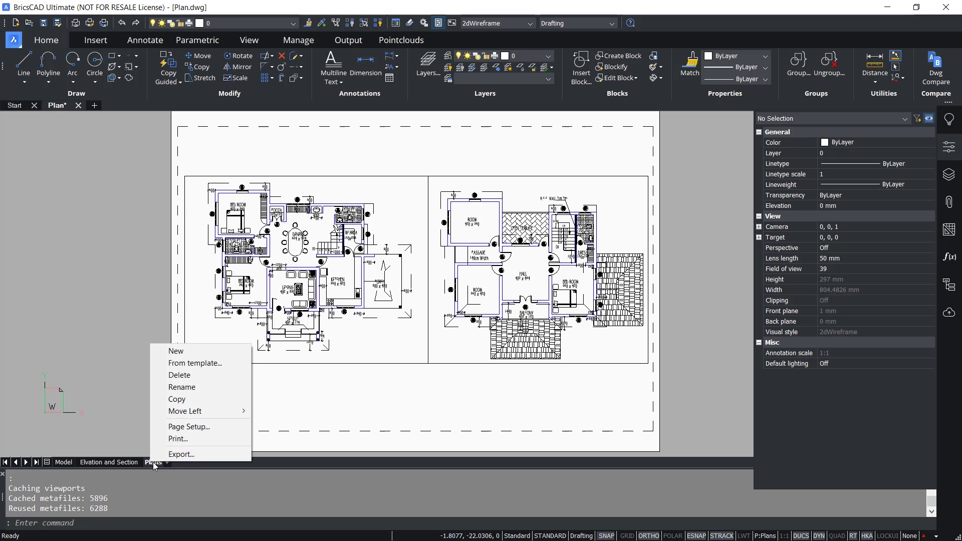
left_click(178, 439)
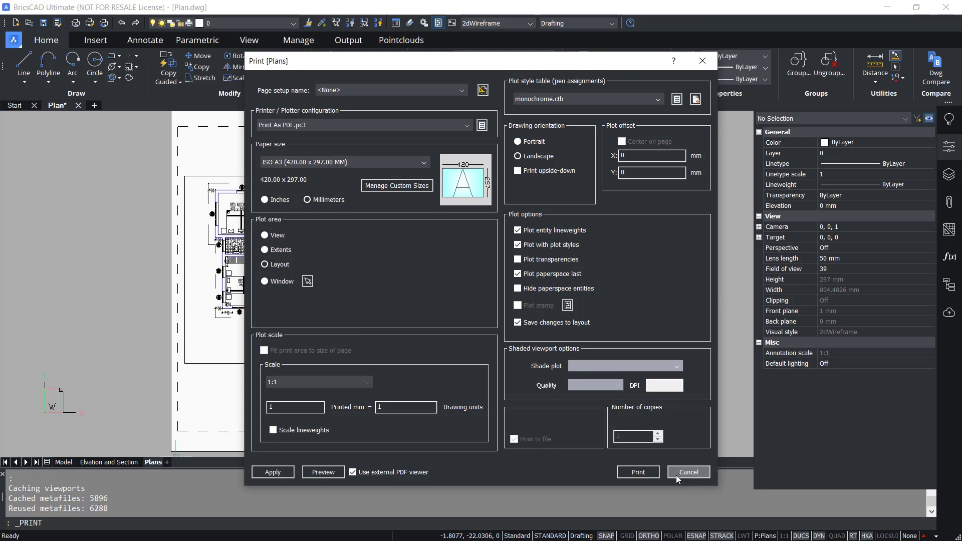
left_click(687, 474)
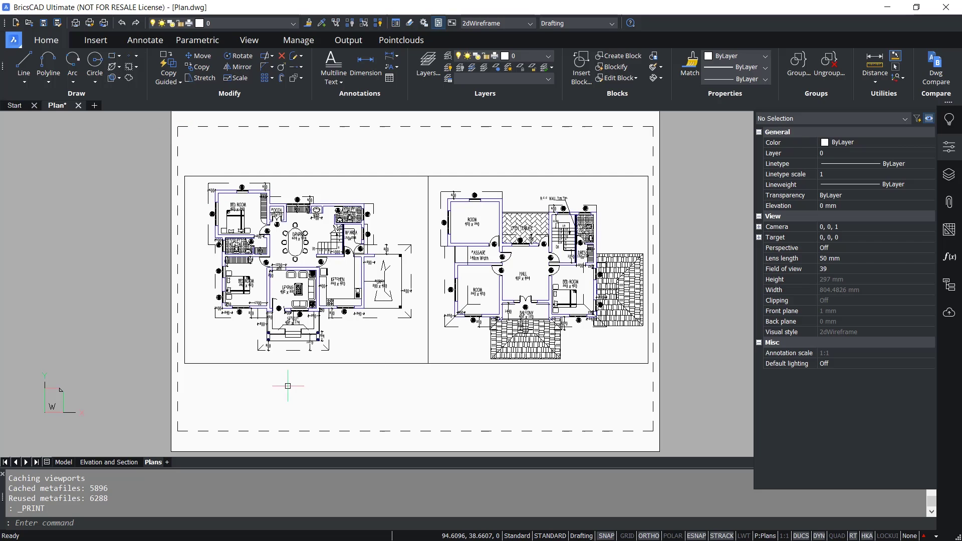
In the Model page setup, redefine the plot window around all elevations and plans, from about -1600,33200 to 48400,1400.
left_click(62, 461)
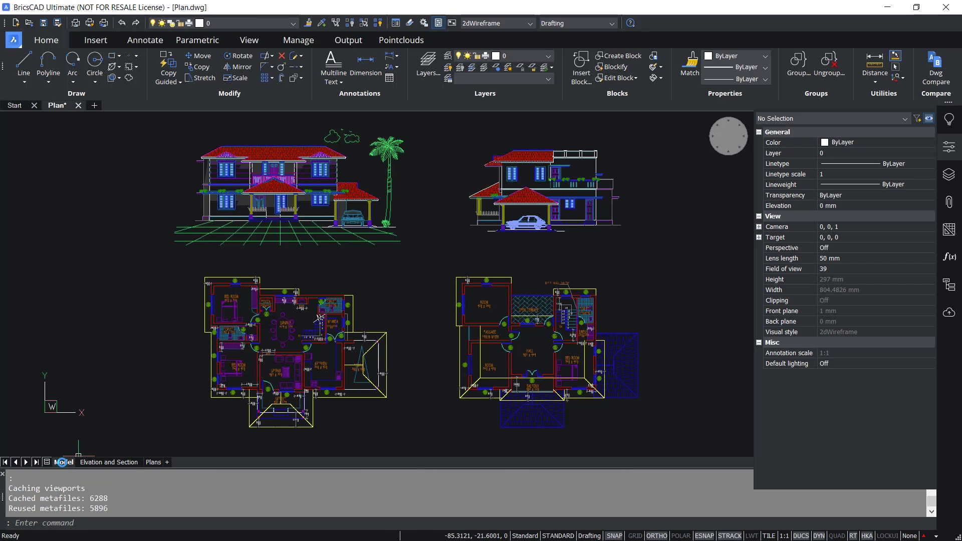
right_click(67, 461)
left_click(116, 444)
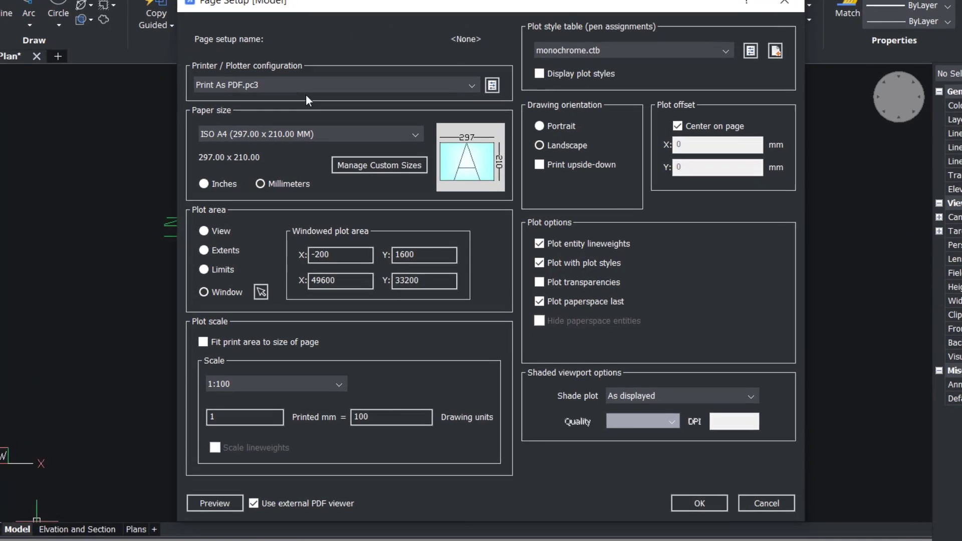
left_click(260, 291)
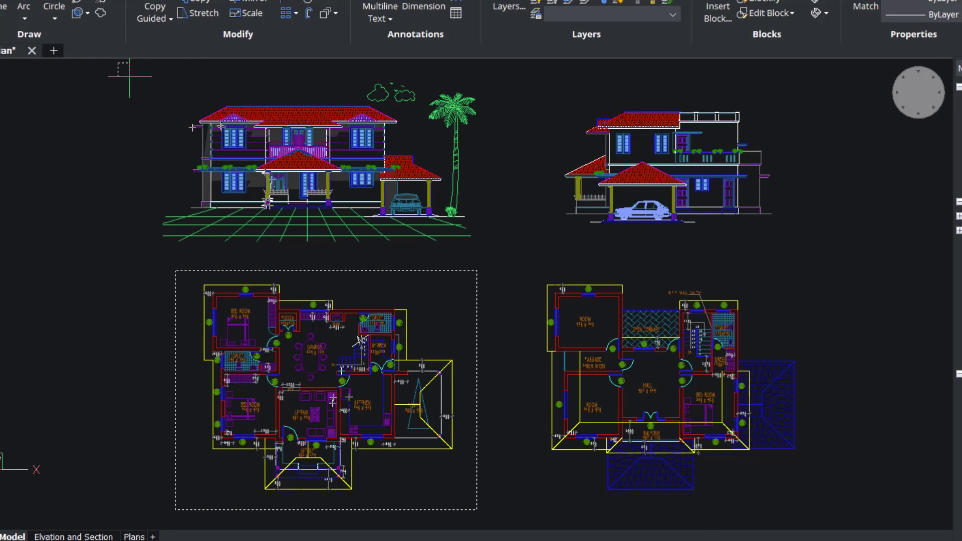
left_click(118, 63)
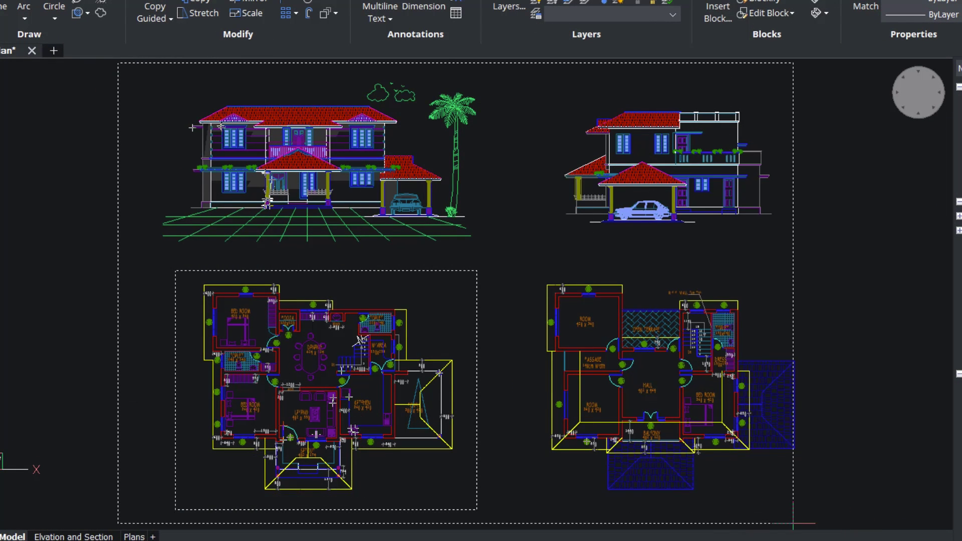
left_click(806, 490)
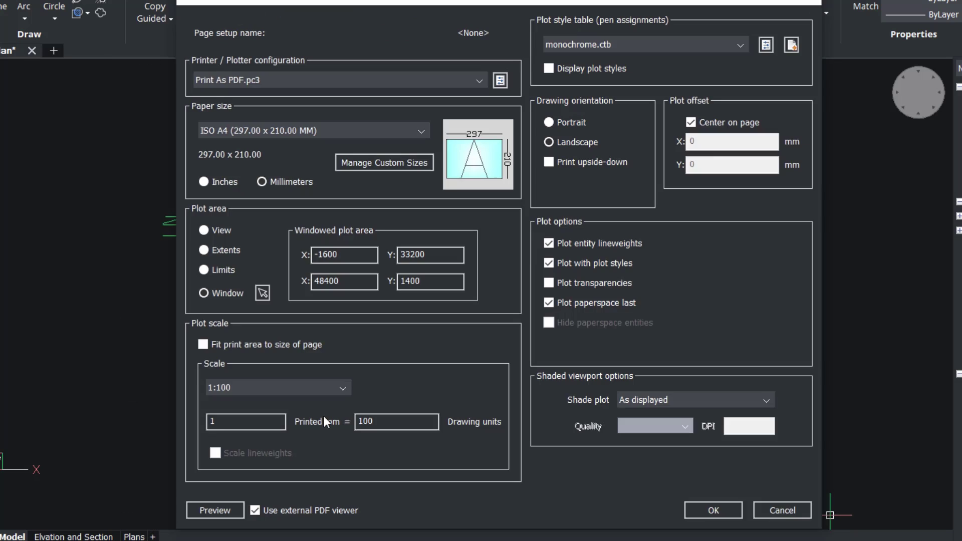
Fit the Model print area to the page on ISO A3 (420.00 x 297.00 MM) paper and accept the page setup.
left_click(203, 344)
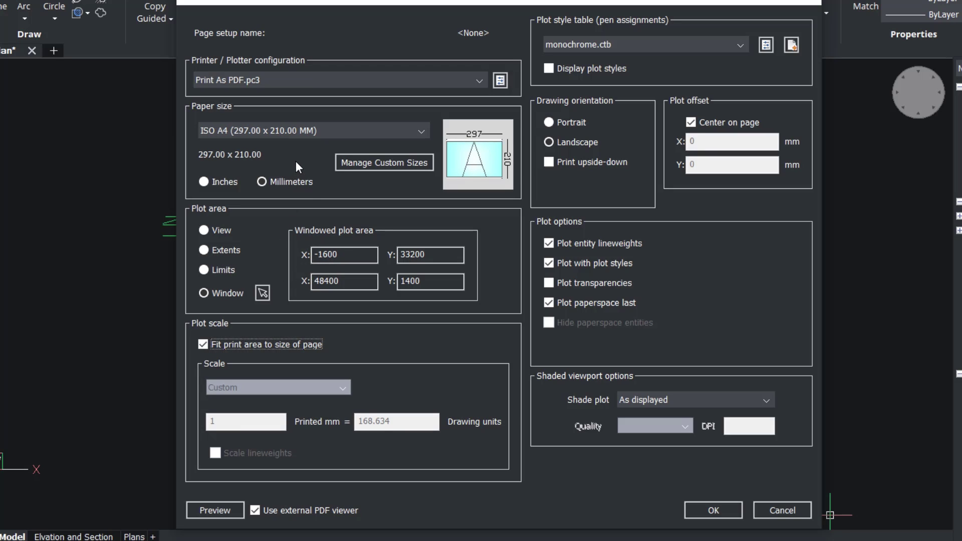
left_click(423, 131)
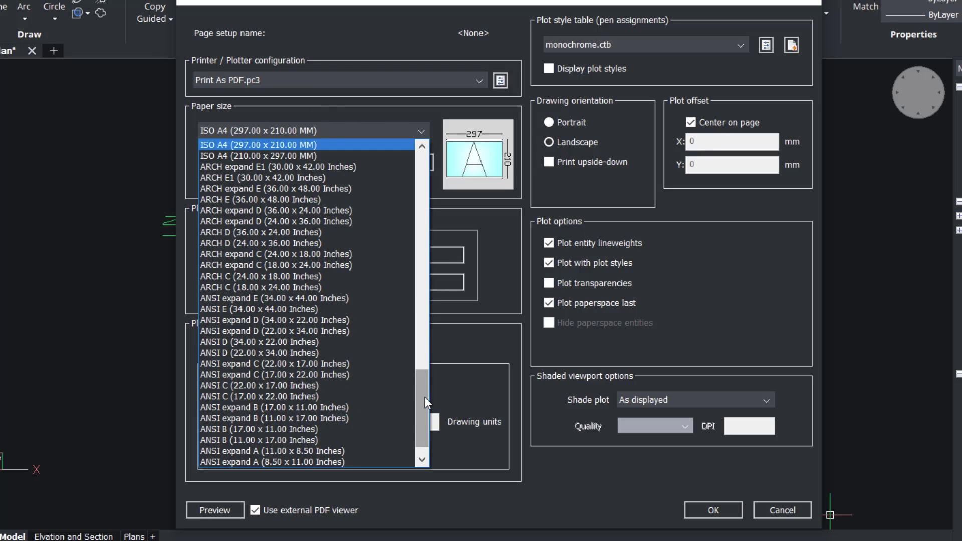
scroll(423, 369, "up", 5)
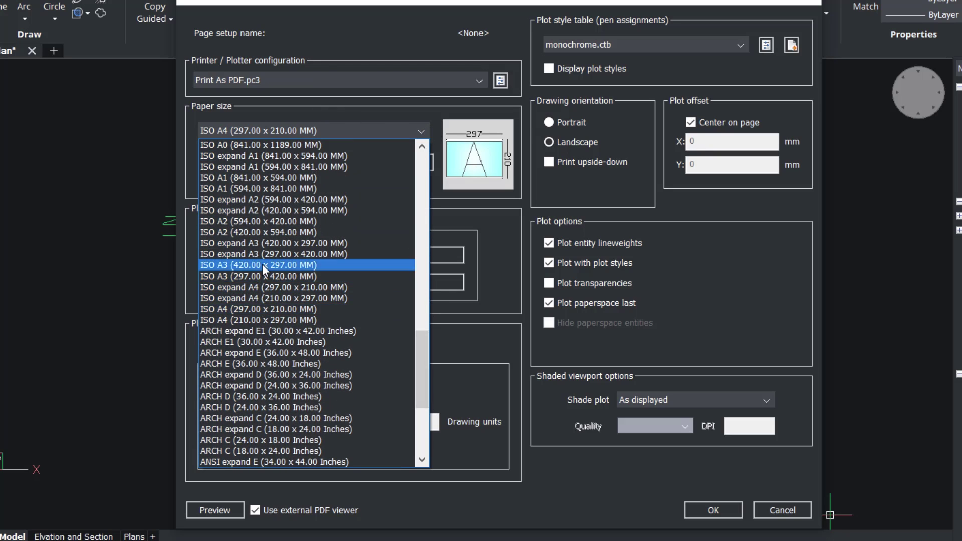
left_click(263, 264)
left_click(703, 506)
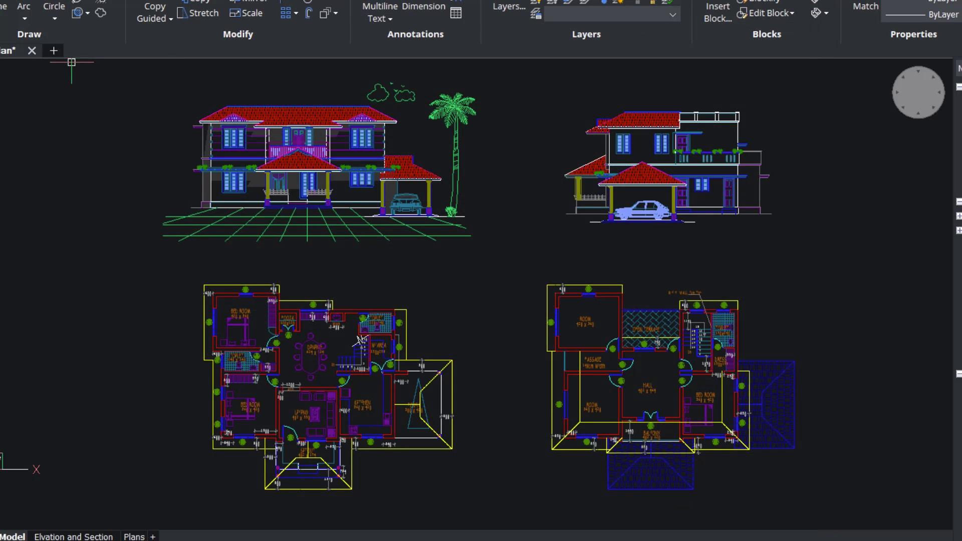
Start Publish and set the sheets to include to Model & Layouts.
key("Return")
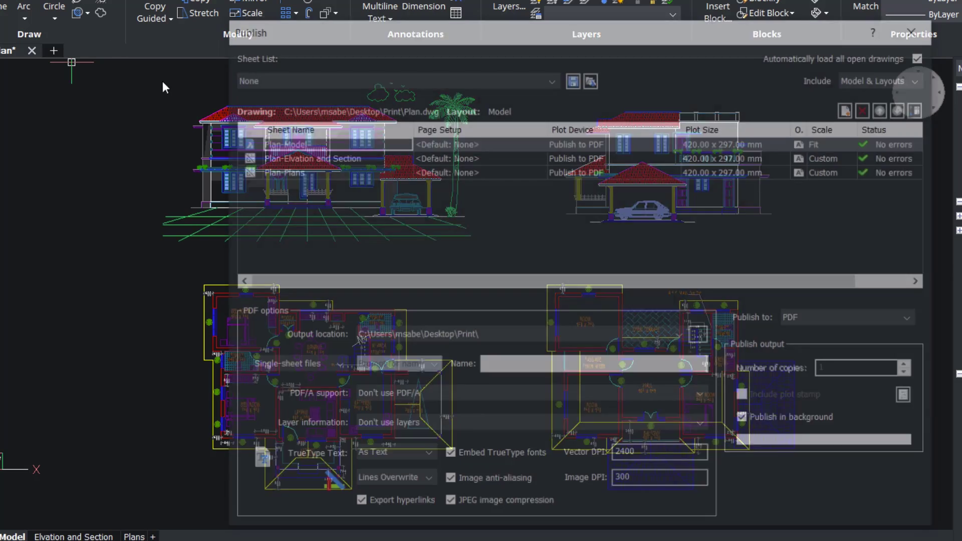
left_click(886, 79)
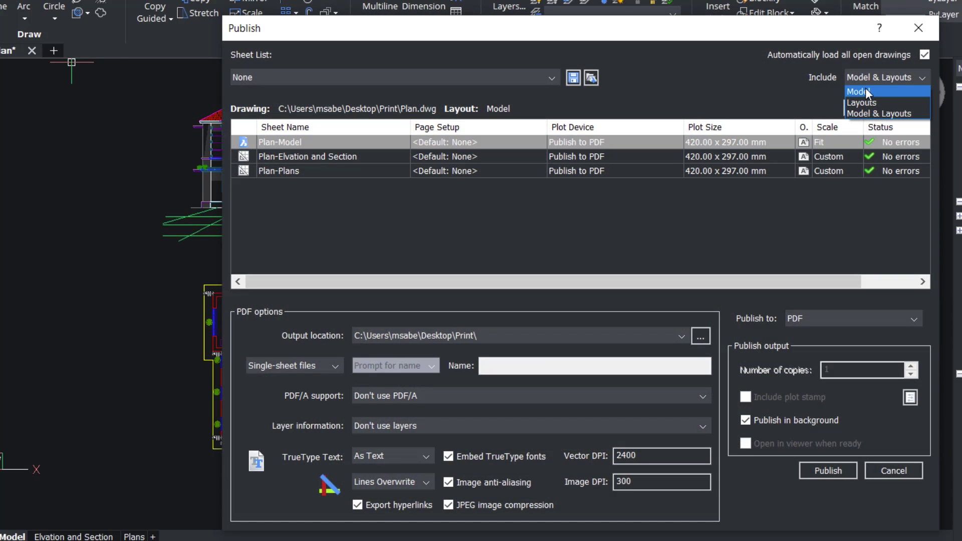
left_click(864, 91)
left_click(876, 79)
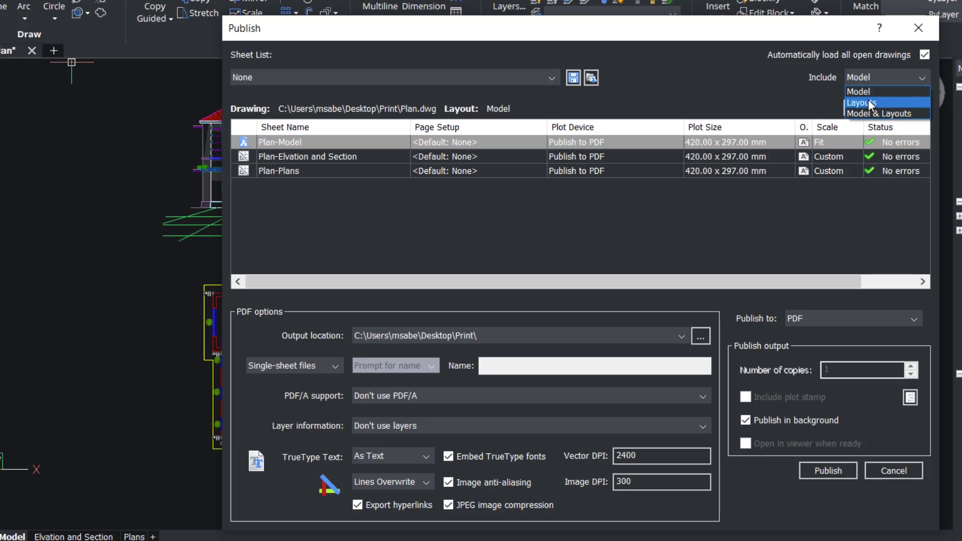
left_click(874, 113)
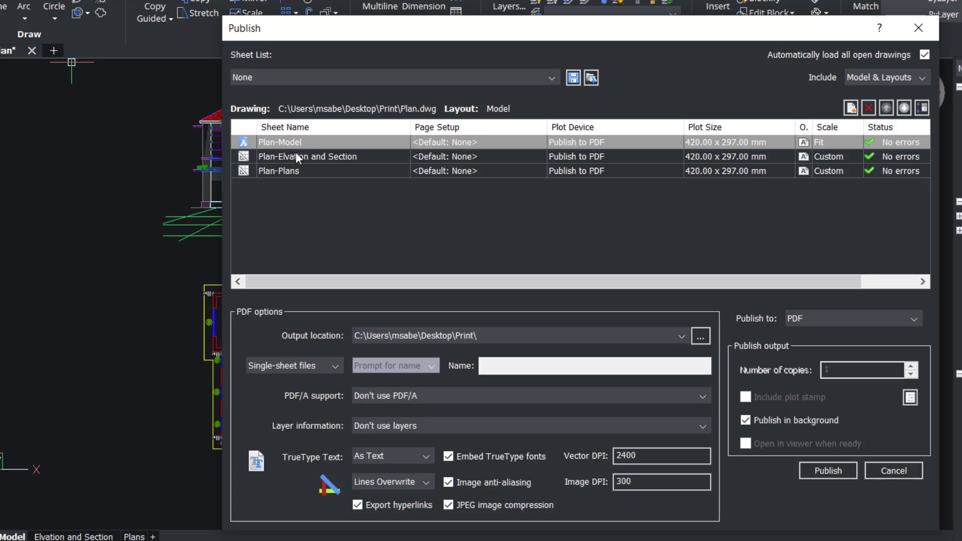
Try Plotter named in page setup as the publish destination and switch it back to PDF.
left_click(818, 318)
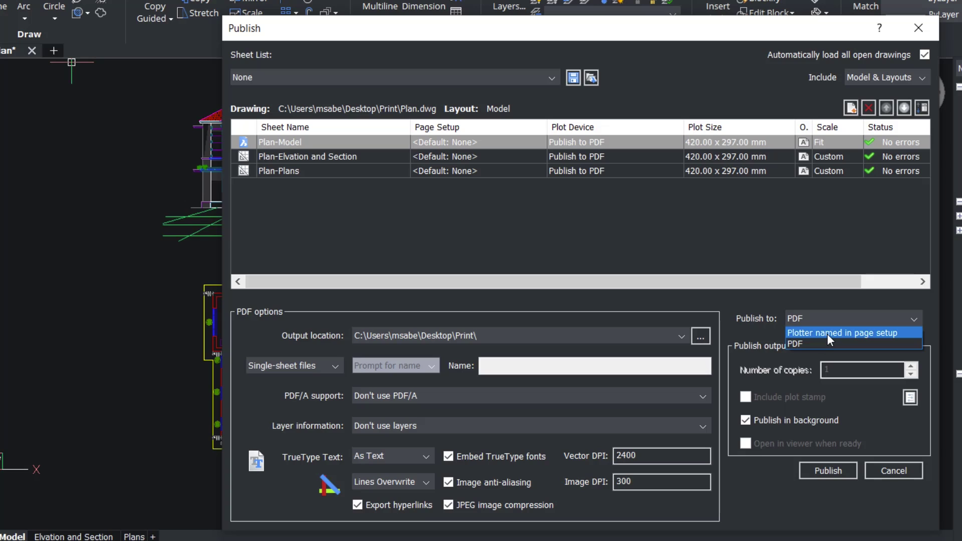
left_click(828, 333)
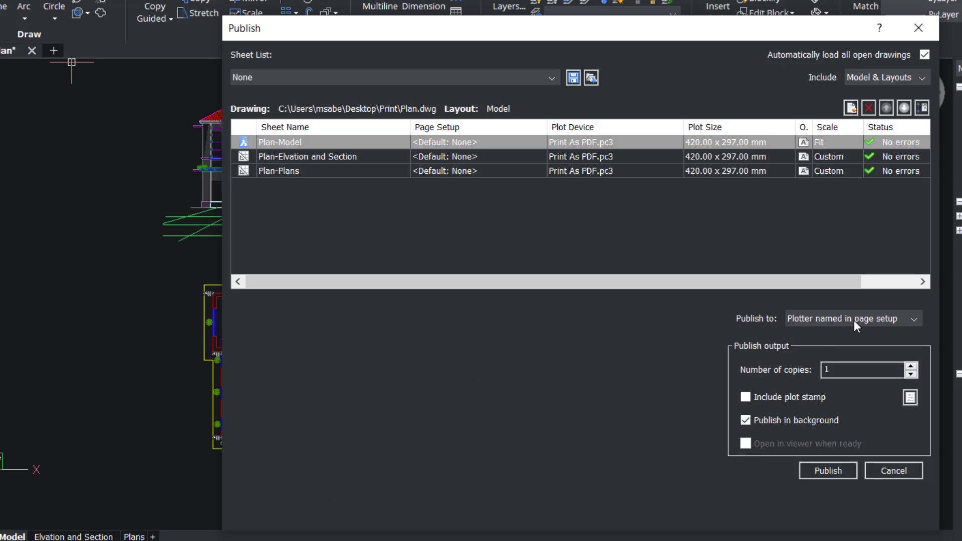
left_click(853, 320)
left_click(802, 341)
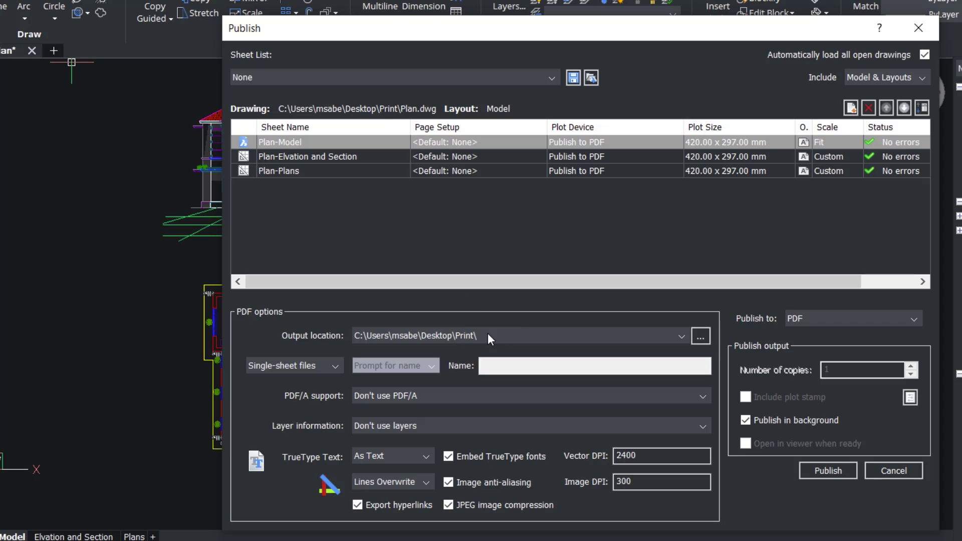
Publish the model, elevation and plan sheets as single-sheet PDF files to the Print folder on the desktop.
left_click(835, 471)
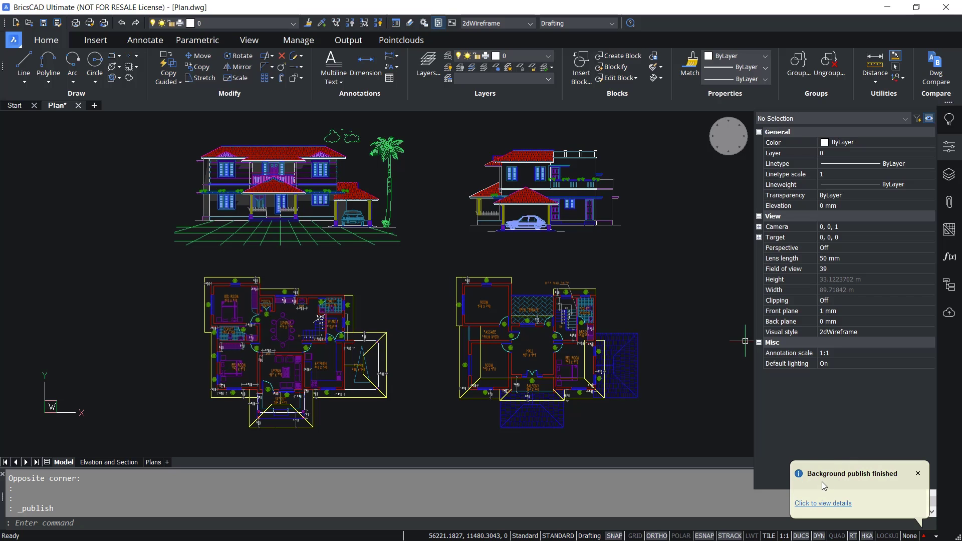
left_click(894, 477)
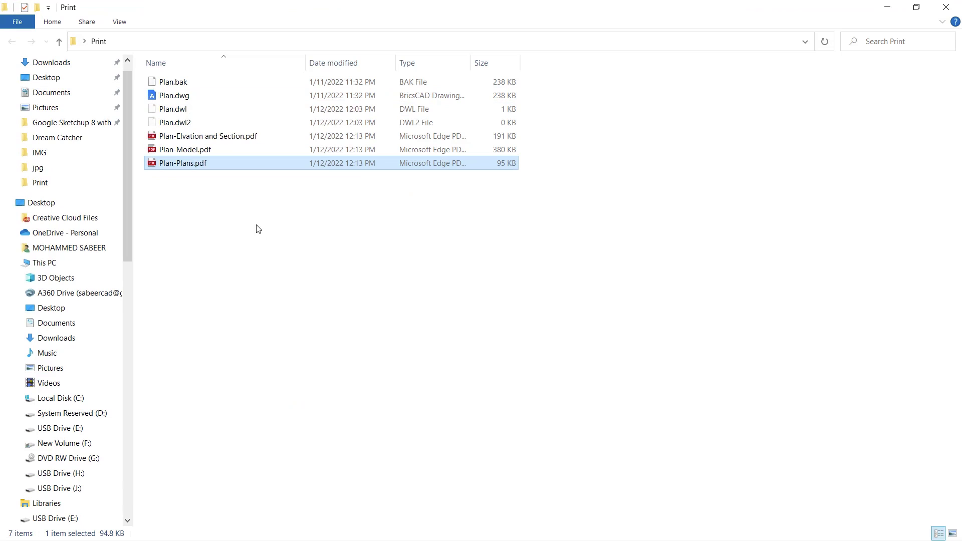
Check the published Plan-Model.pdf, Plan-Elvation and Section.pdf and Plan-Plans.pdf files one after another.
double_click(212, 149)
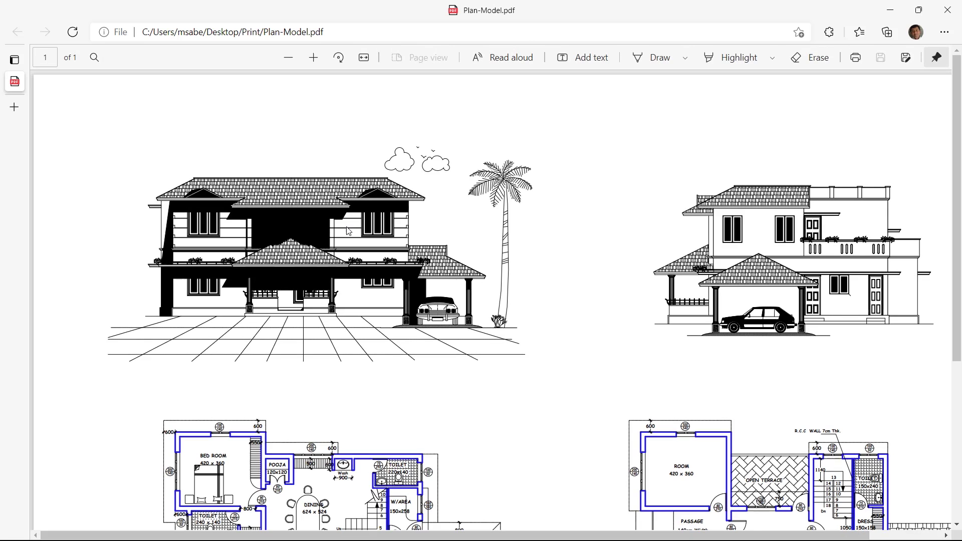
scroll(622, 262, "down", 3)
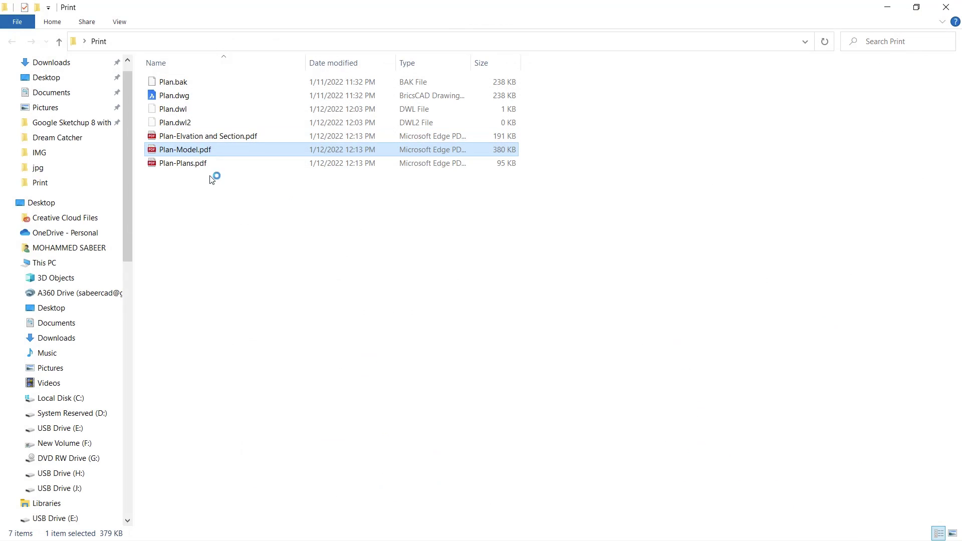
double_click(212, 137)
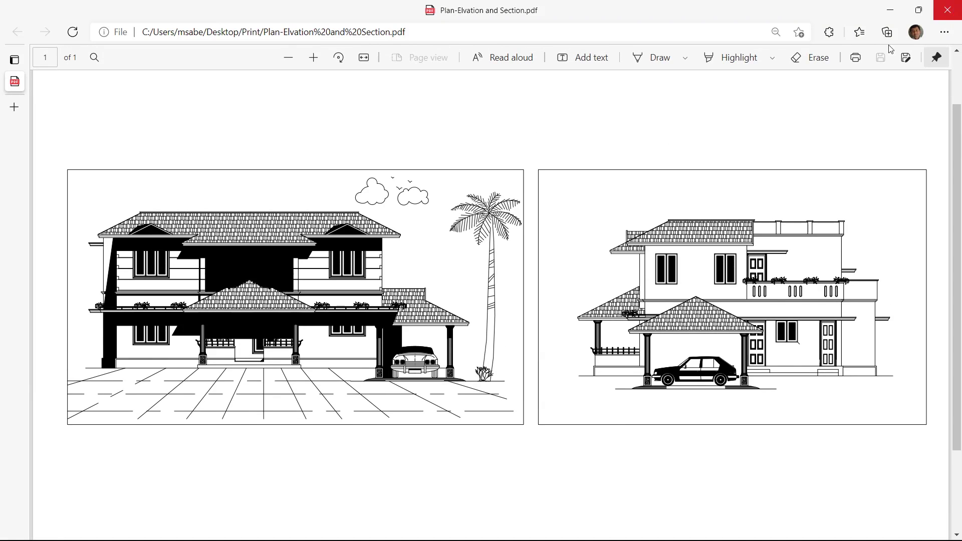
left_click(947, 10)
double_click(200, 164)
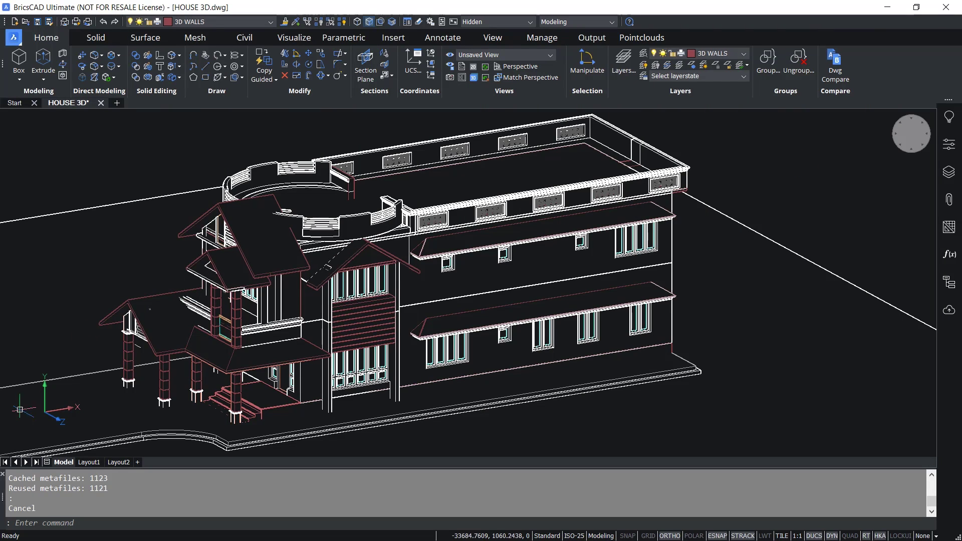
Switch to BricsCAD's HOUSE 3D drawing and erase the existing viewport from Layout1.
left_click(89, 462)
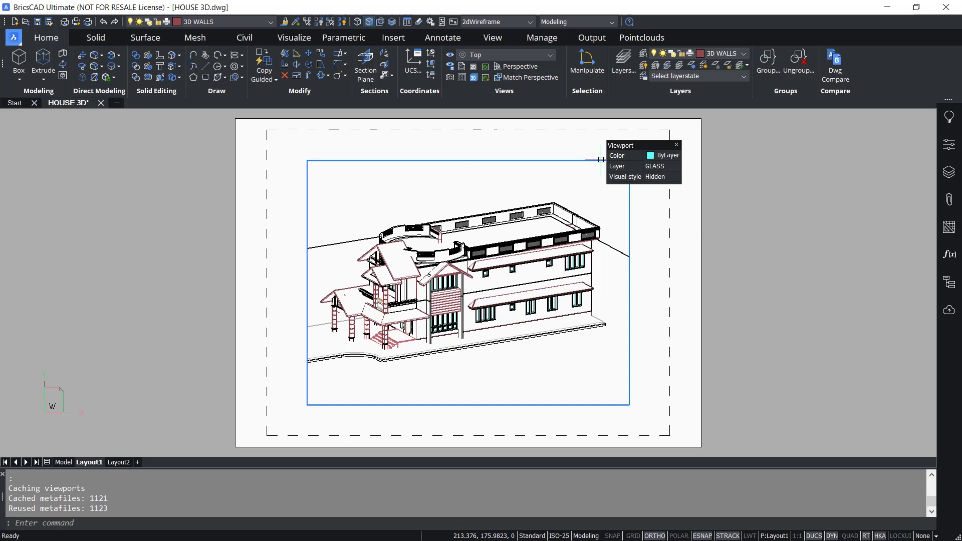
left_click(601, 160)
type("e")
key("Return")
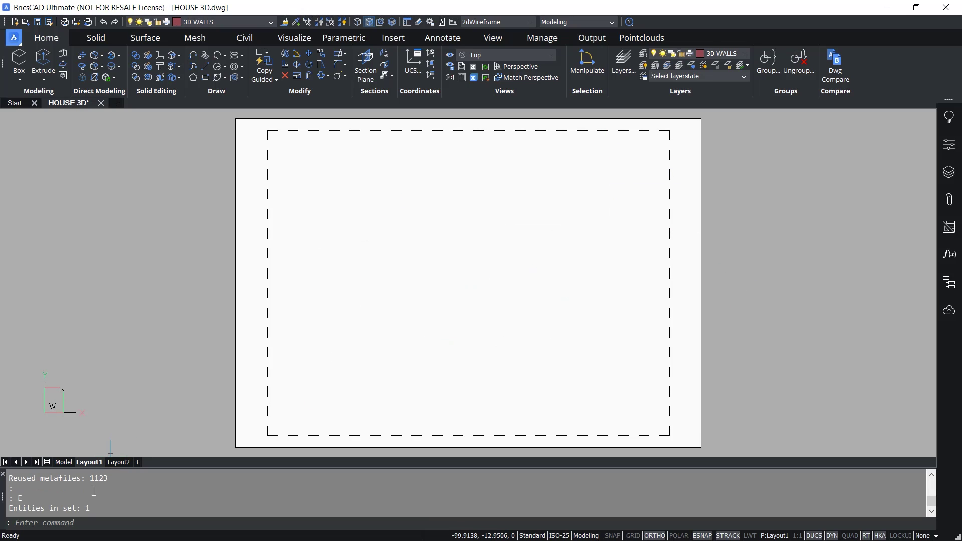
Set Layout1's page setup to Print As PDF.pc3, ISO A3 (420.00 x 297.00 MM), displaycolors.ctb and landscape orientation.
right_click(95, 463)
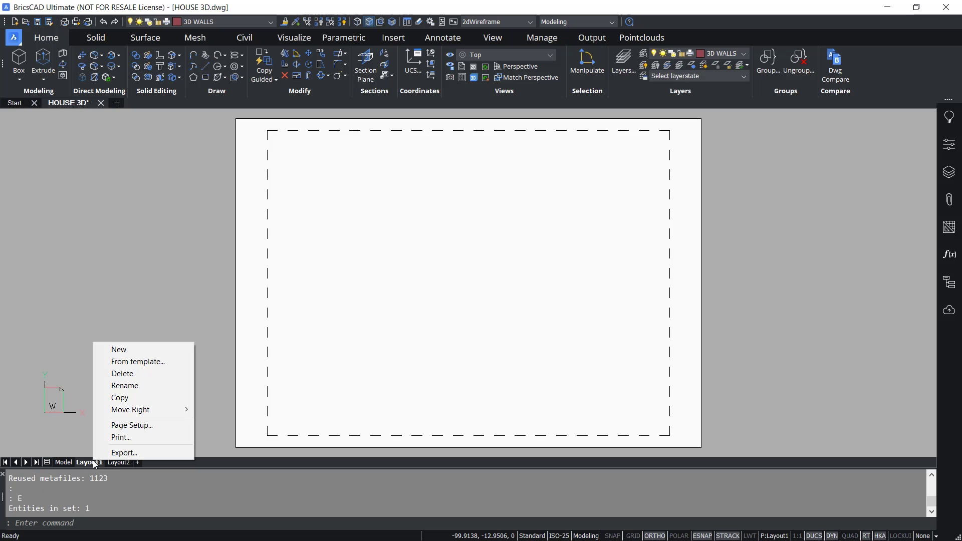
left_click(132, 425)
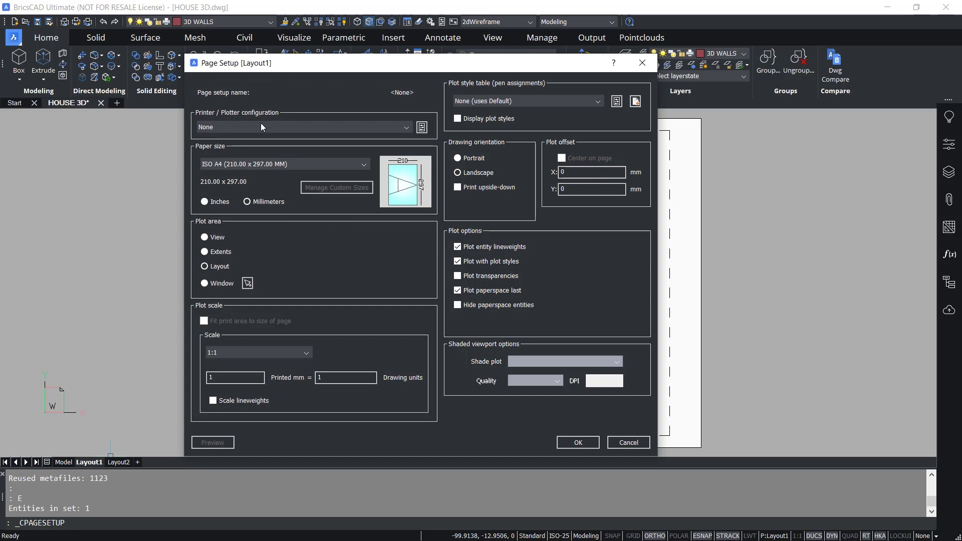
left_click(261, 126)
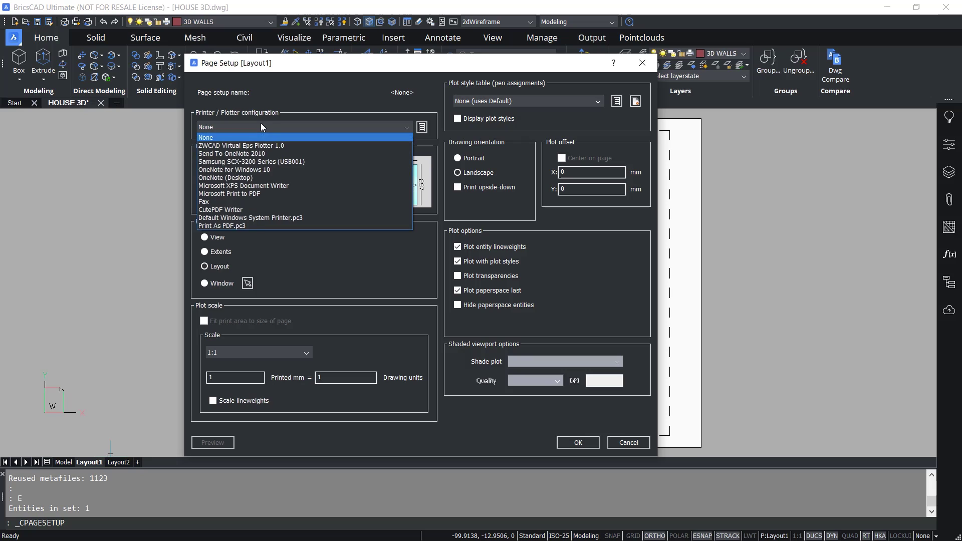
left_click(234, 225)
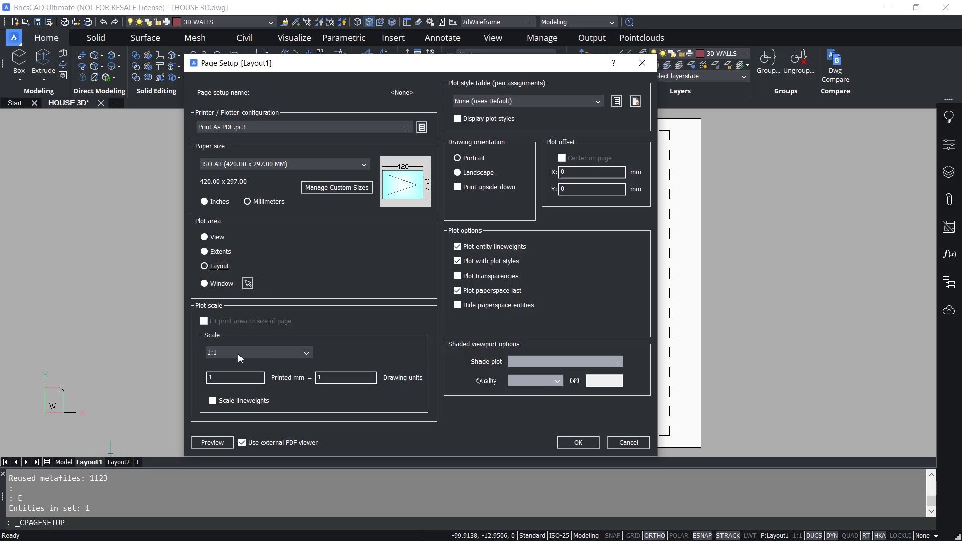
left_click(525, 102)
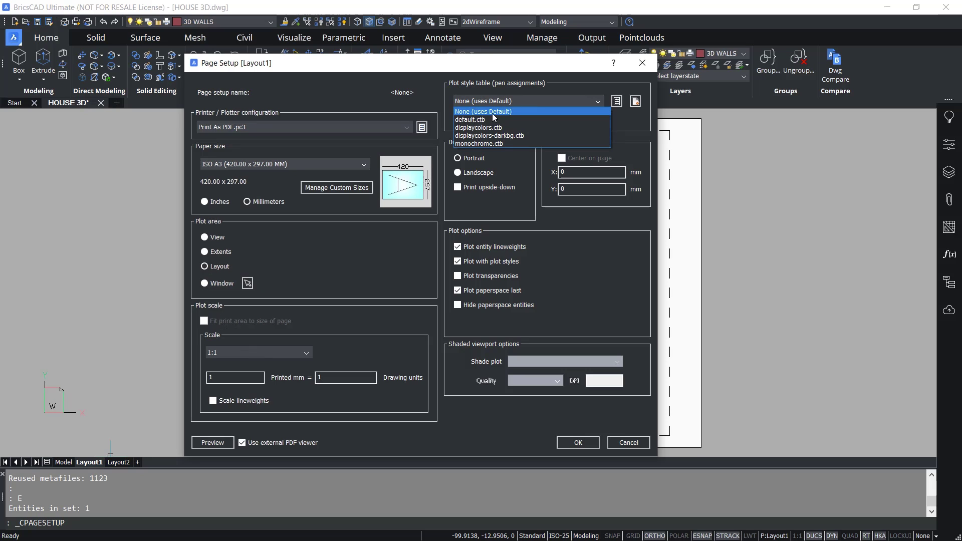
left_click(489, 128)
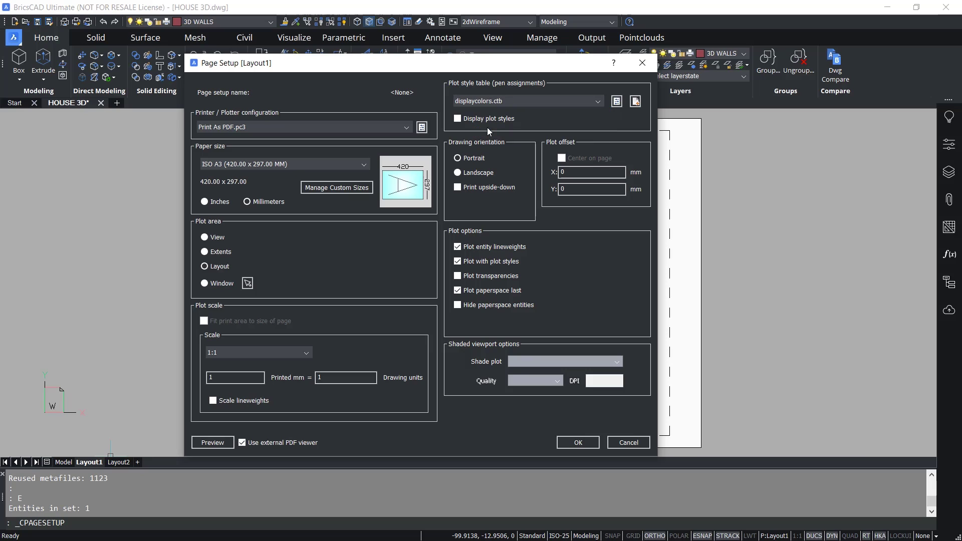
left_click(458, 172)
left_click(577, 442)
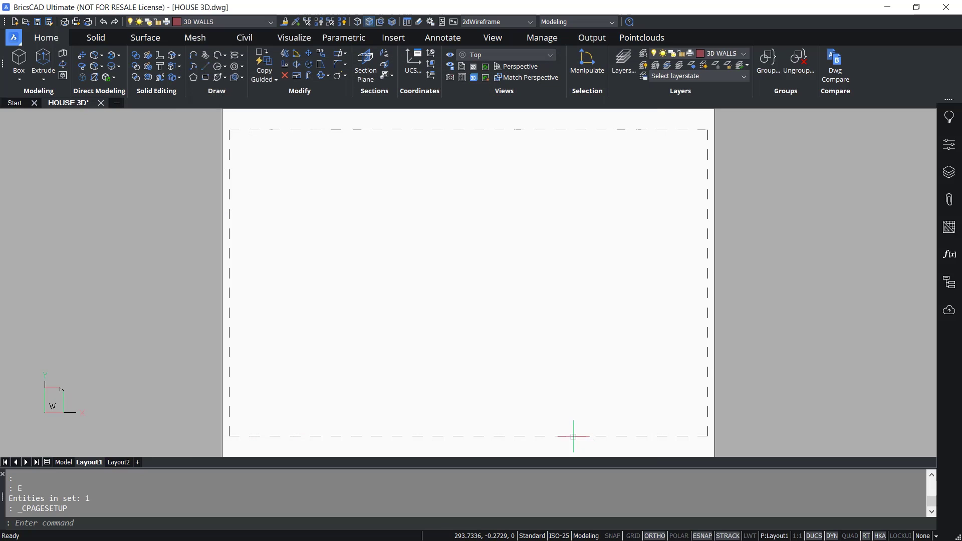
Create two side-by-side paper space viewports about 124 mm high on the sheet, the second one wider than the first.
left_click(490, 42)
left_click(393, 79)
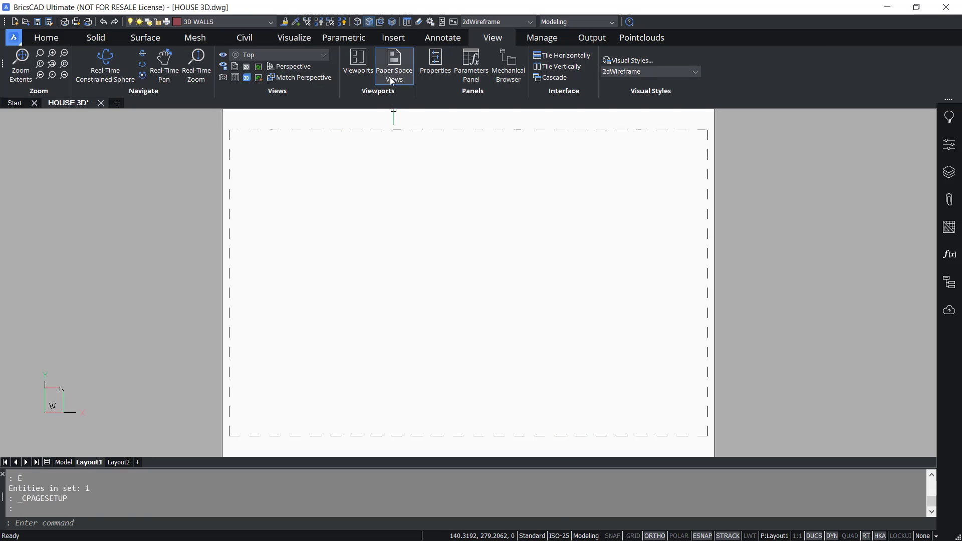
left_click(236, 213)
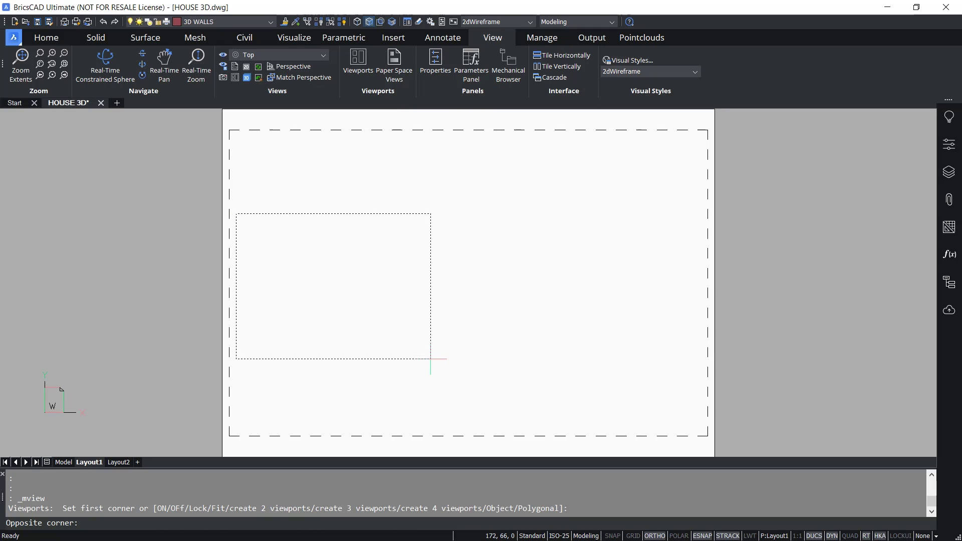
left_click(430, 358)
left_click(400, 73)
left_click(399, 73)
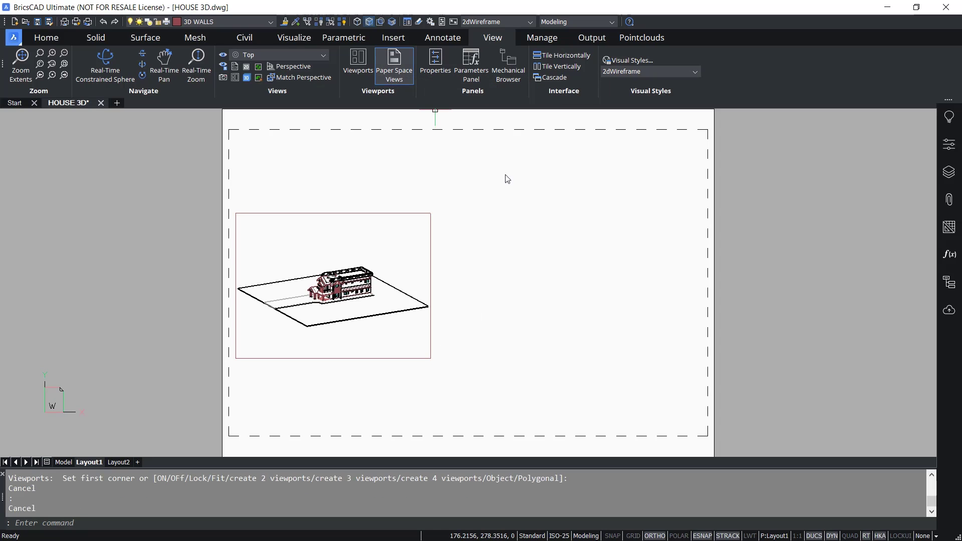
left_click(439, 214)
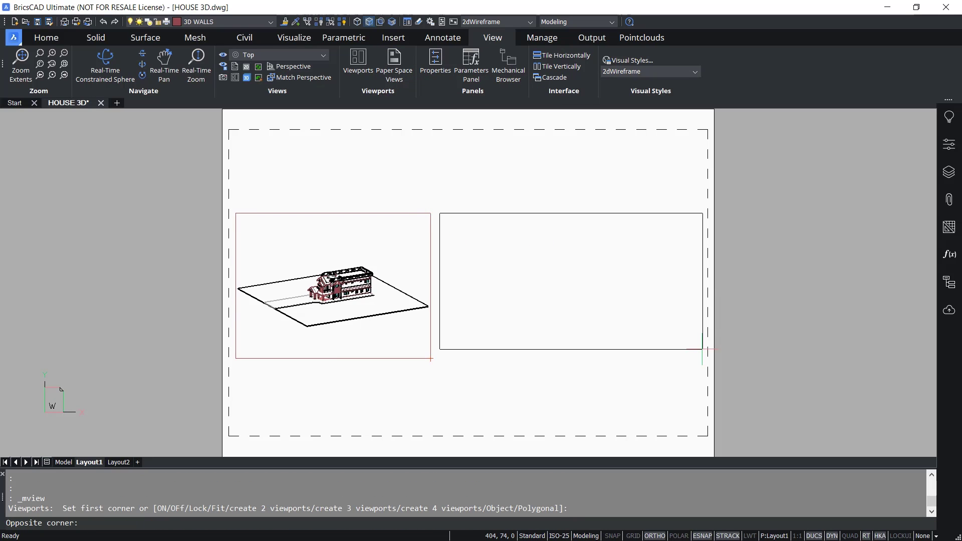
left_click(702, 358)
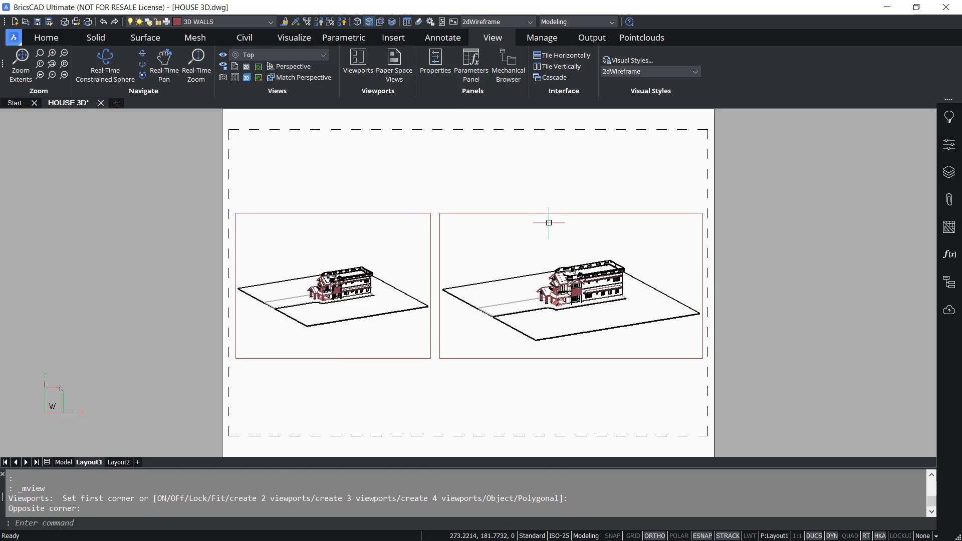
Set the narrower viewport to the Front view and the wider one to the Right view, and return to paper space.
double_click(351, 247)
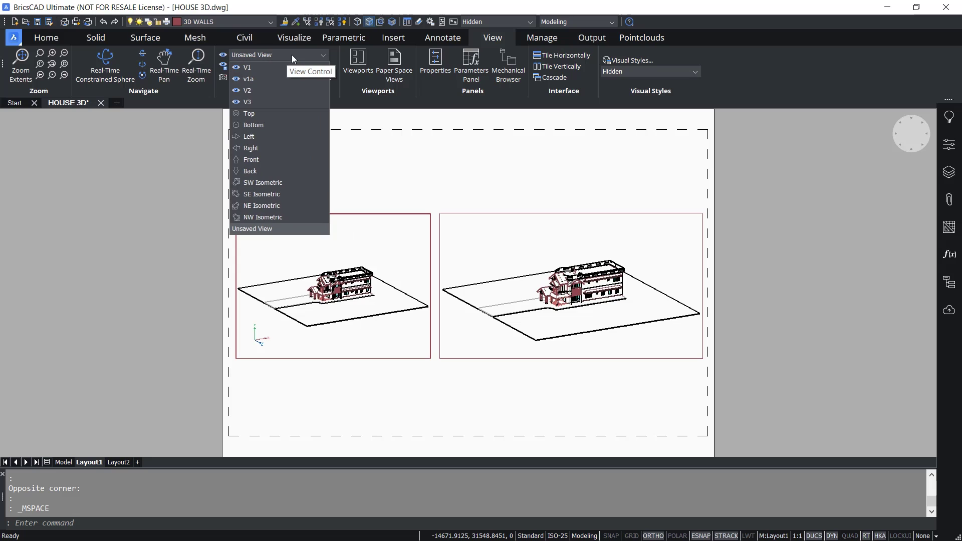
left_click(257, 160)
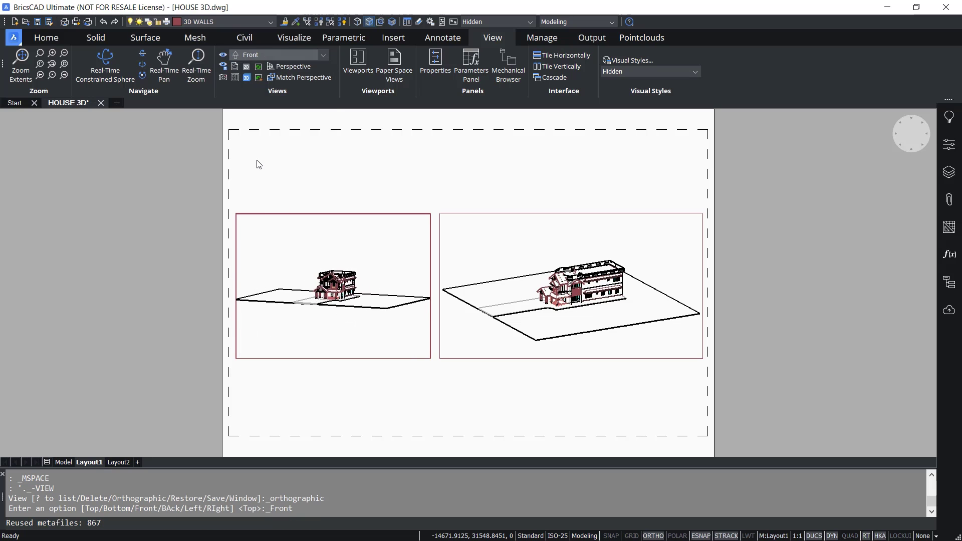
left_click(506, 255)
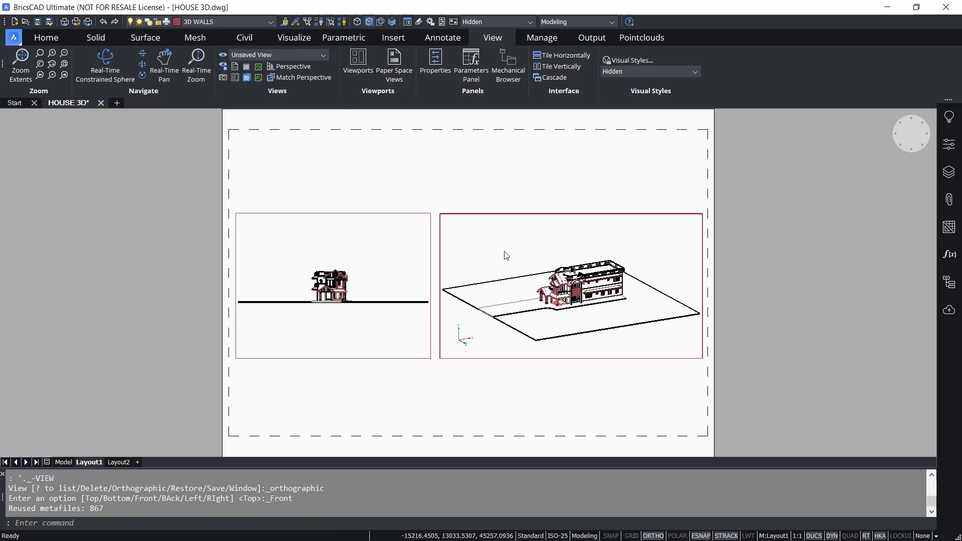
left_click(285, 56)
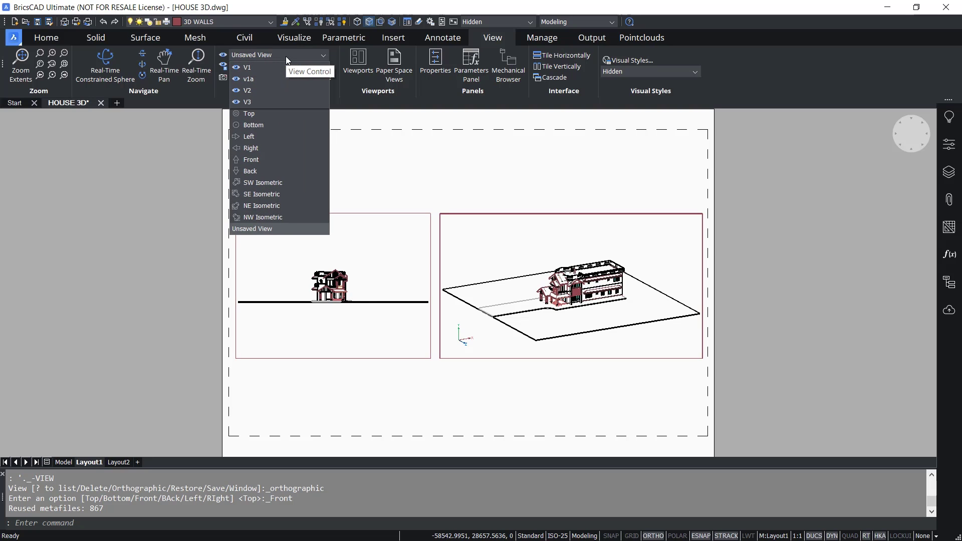
left_click(257, 147)
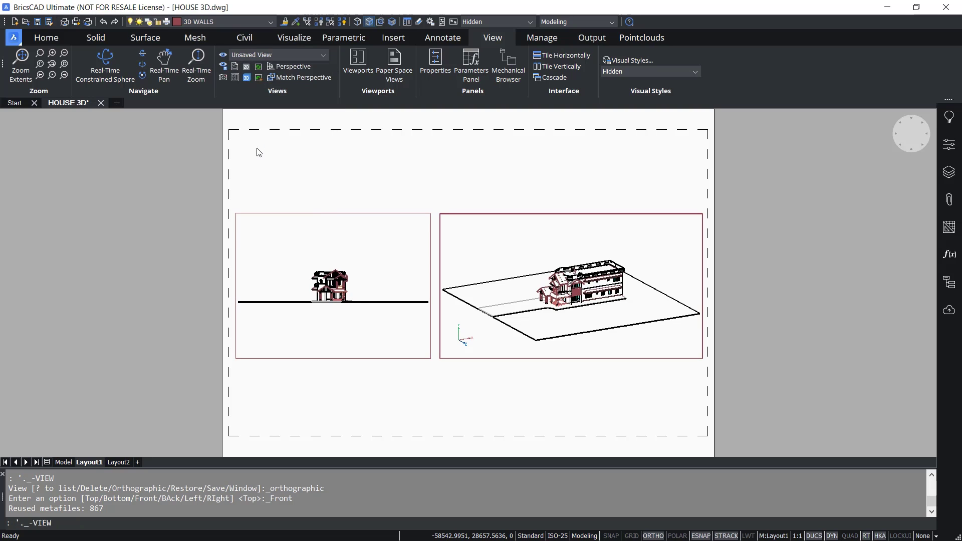
double_click(450, 194)
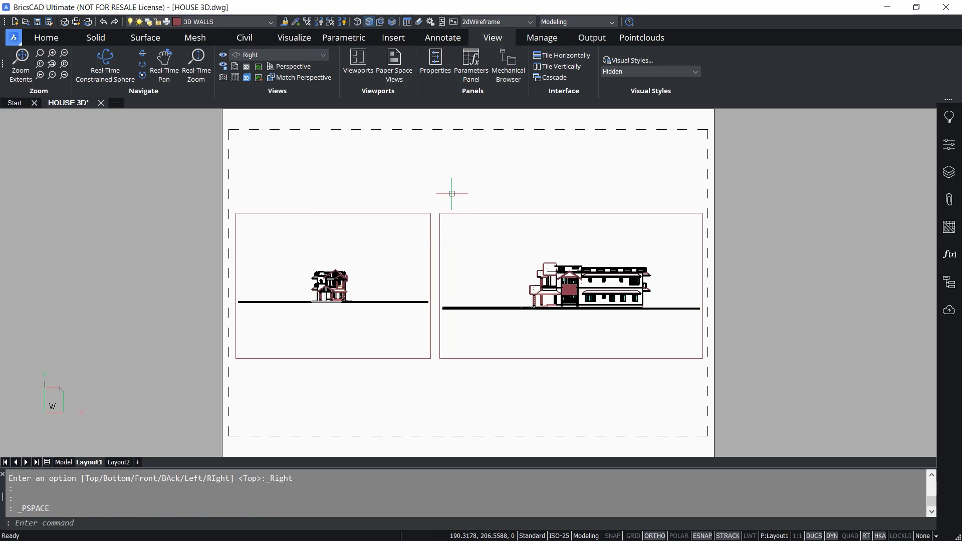
Set the standard scale of both elevation viewports to 1:100.
left_click(465, 190)
left_click(414, 236)
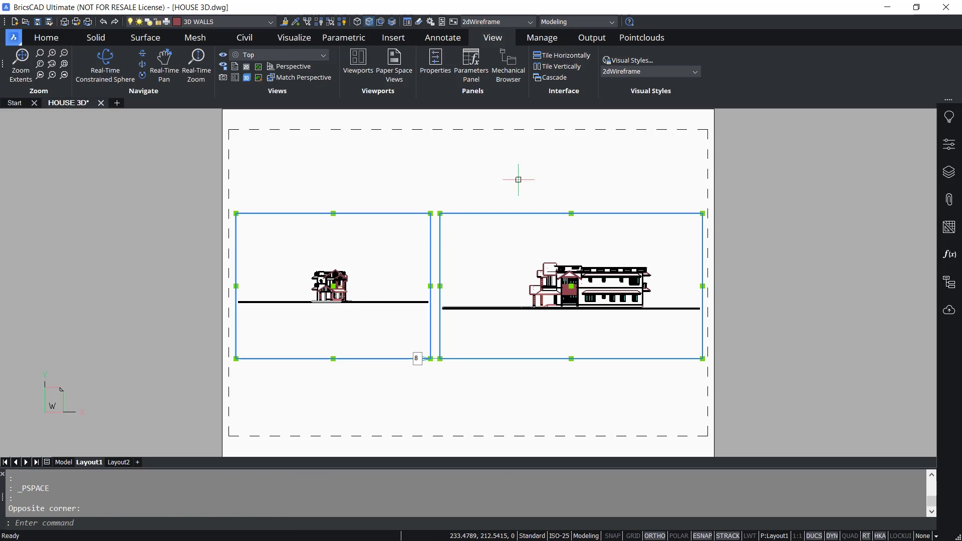
left_click(950, 148)
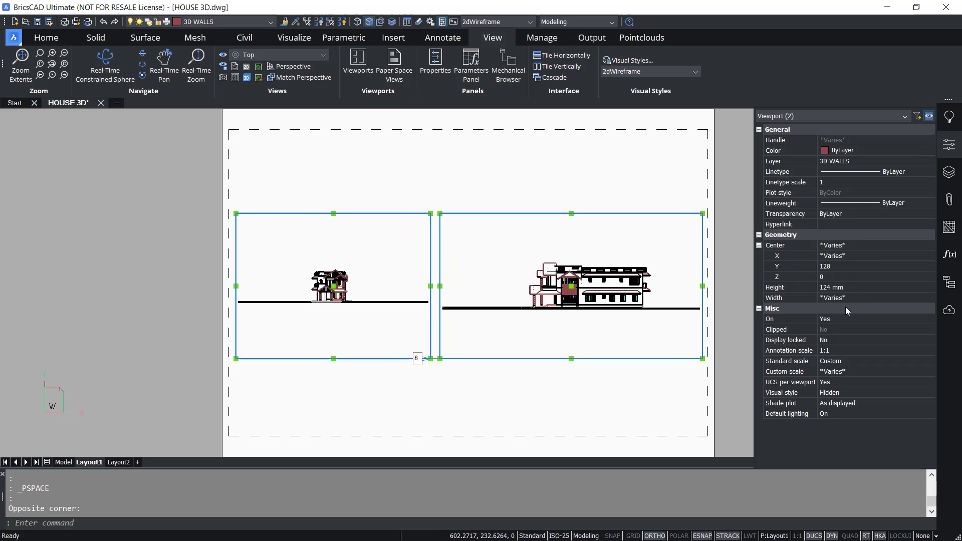
left_click(846, 362)
left_click(846, 362)
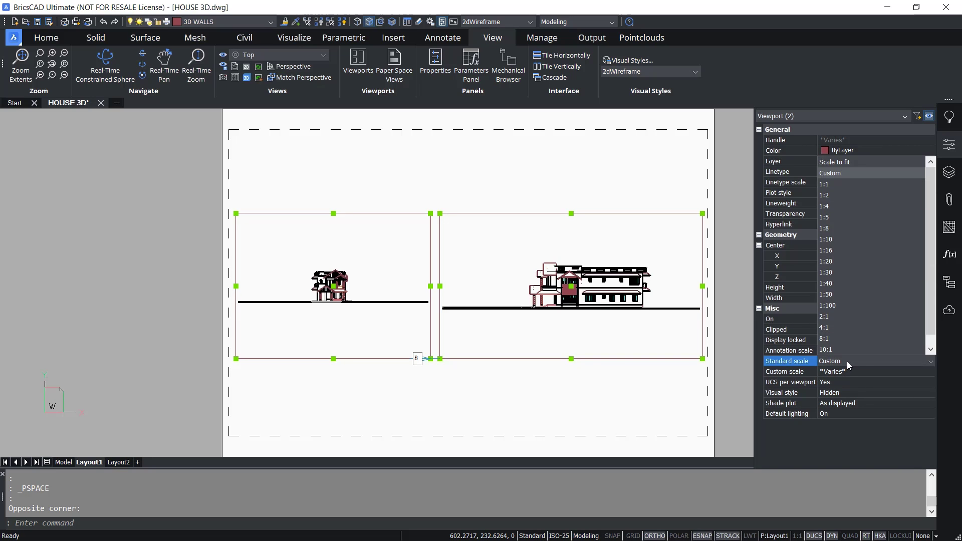
left_click(837, 306)
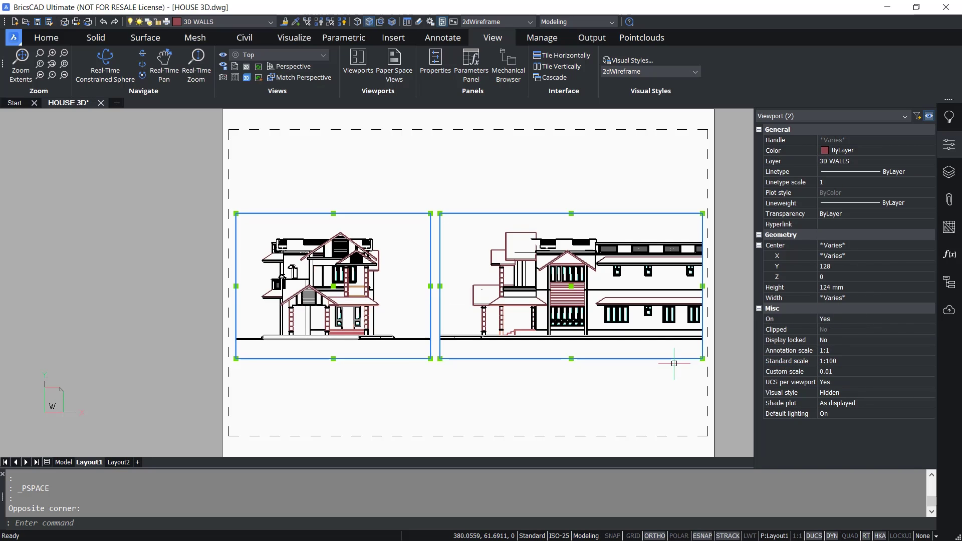
key("Escape")
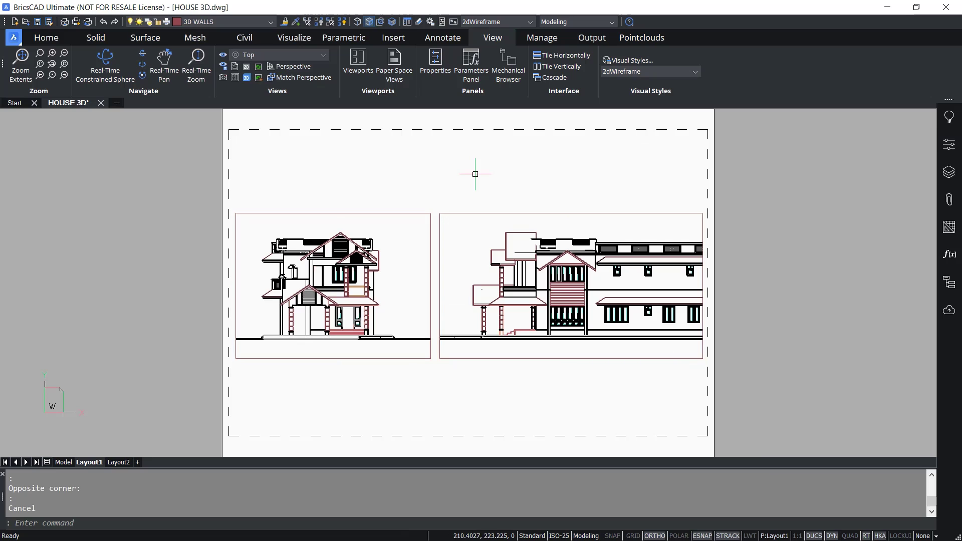
Shift the house inside the wider viewport toward the front-elevation viewport and return to paper space.
double_click(466, 258)
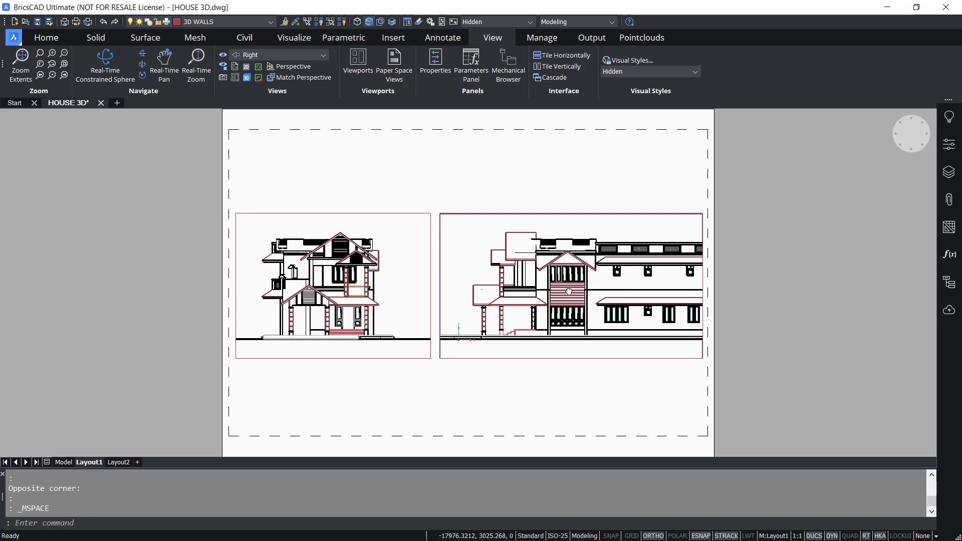
middle_click_drag(569, 292, 542, 288)
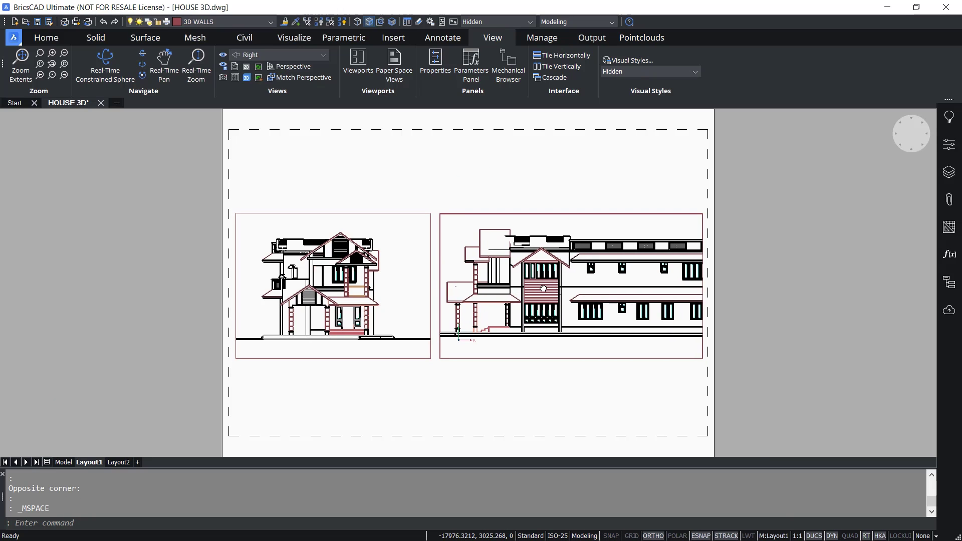
double_click(447, 195)
Narrow the front-elevation viewport's inner edge by about 28 mm and widen the side-elevation viewport into the freed space.
left_click(429, 276)
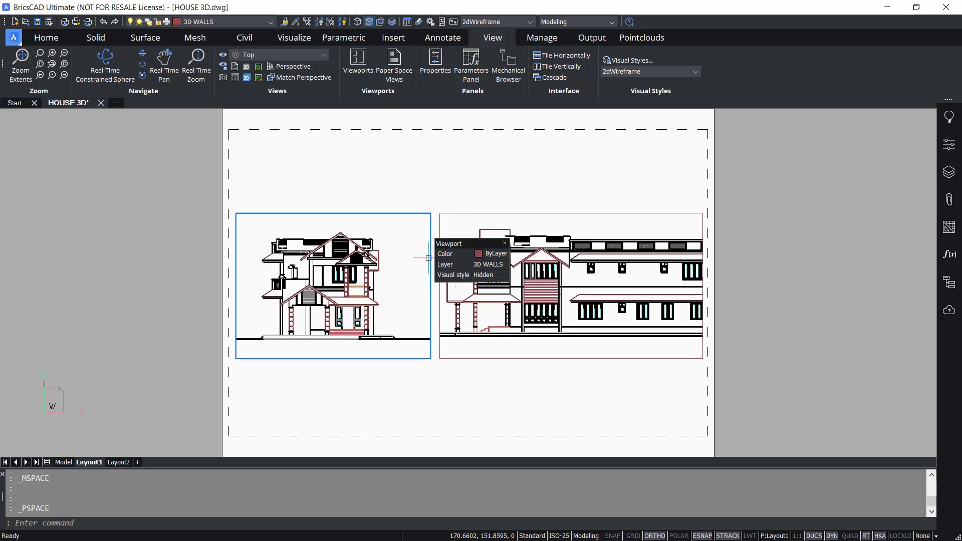
left_click(430, 286)
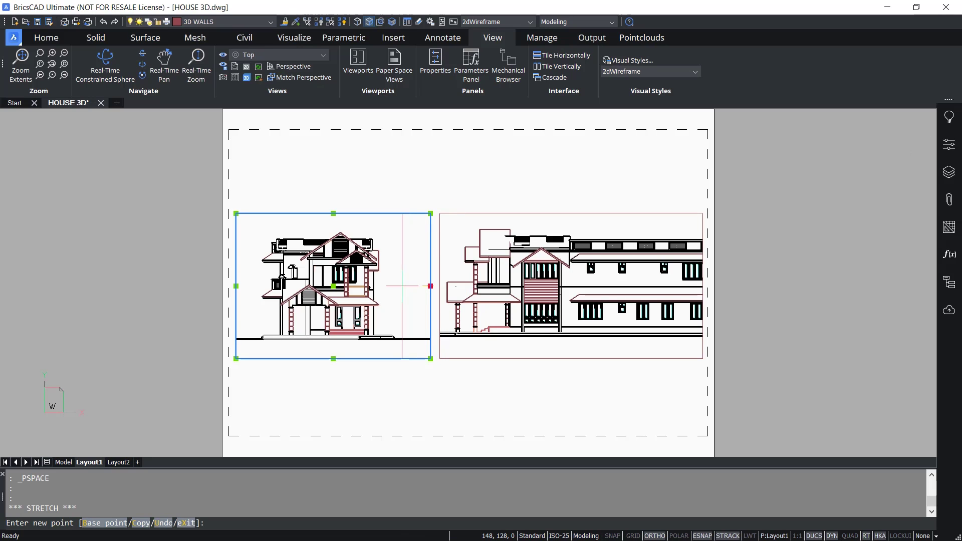
key("Escape")
left_click(440, 286)
left_click(440, 285)
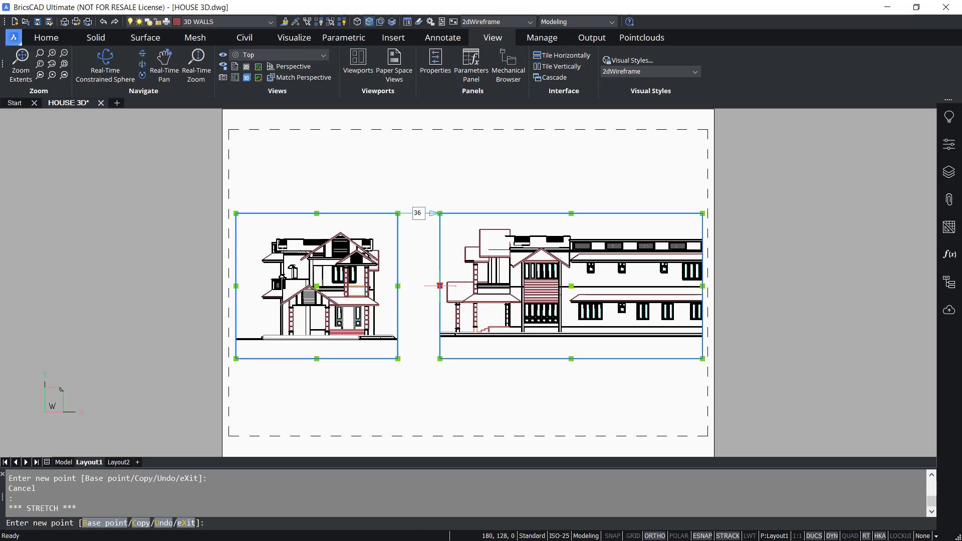
left_click(408, 286)
key("Escape")
key("Escape")
scroll(502, 241, "up", 3)
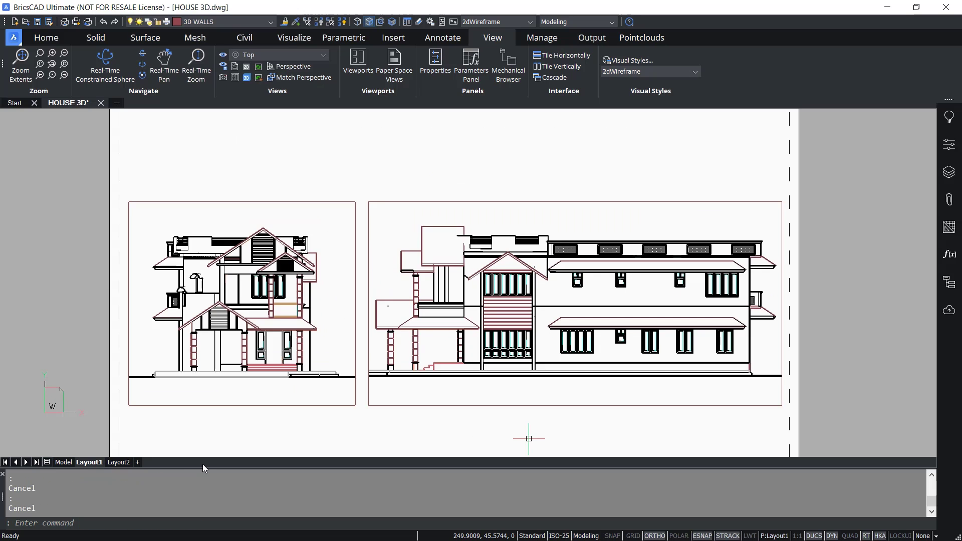
Rename the Layout1 layout to Elevations.
right_click(80, 463)
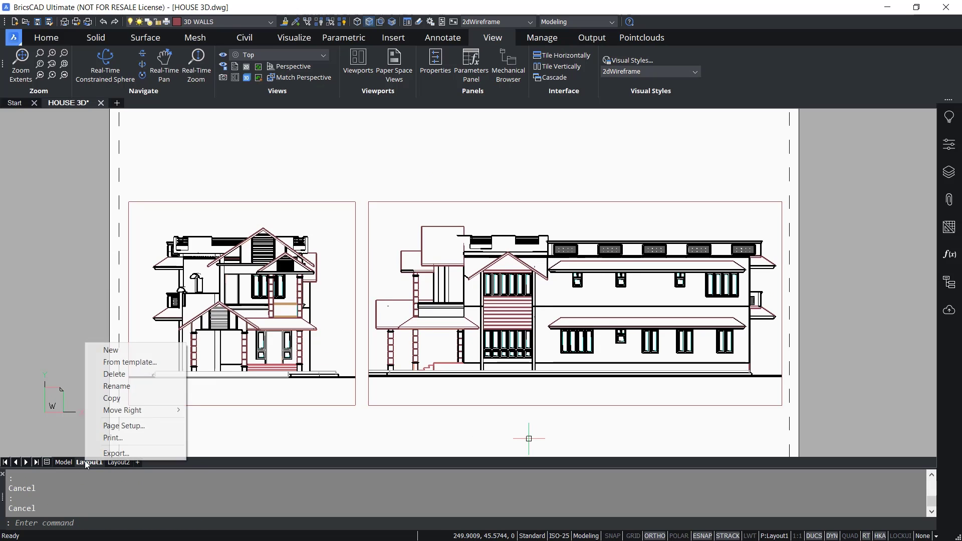
left_click(111, 389)
key("BackSpace")
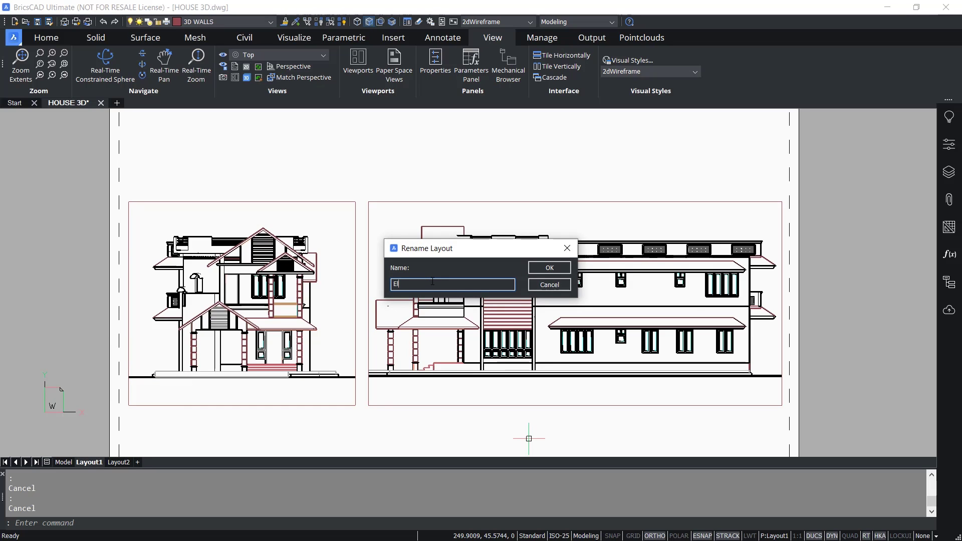
type("Elevations")
key("Return")
Copy the Elevations layout and name the copy Perspective.
right_click(91, 462)
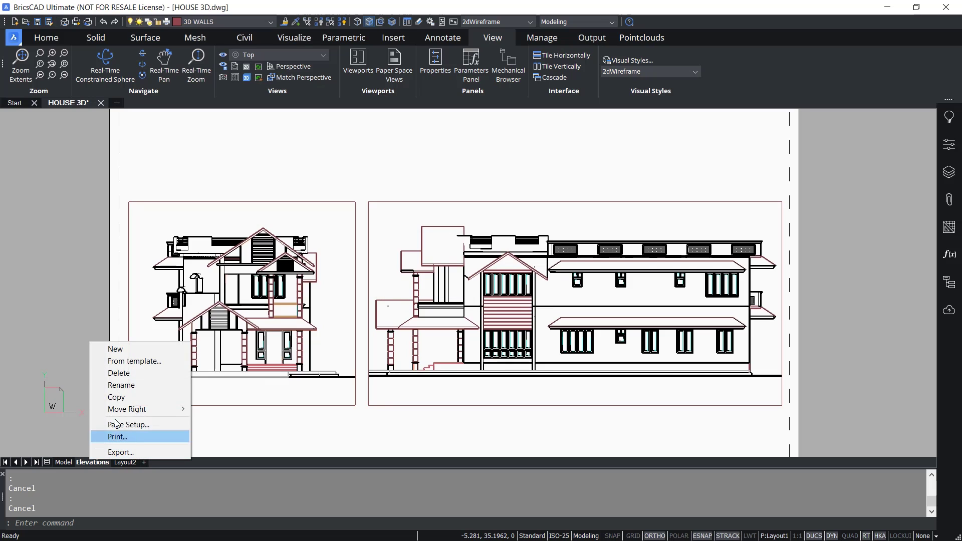
left_click(116, 396)
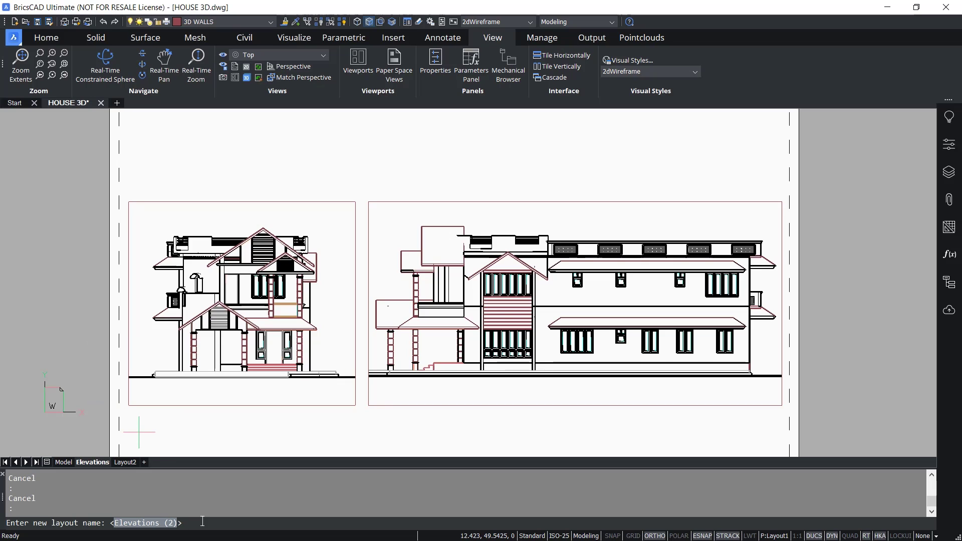
type("Perspective")
key("Return")
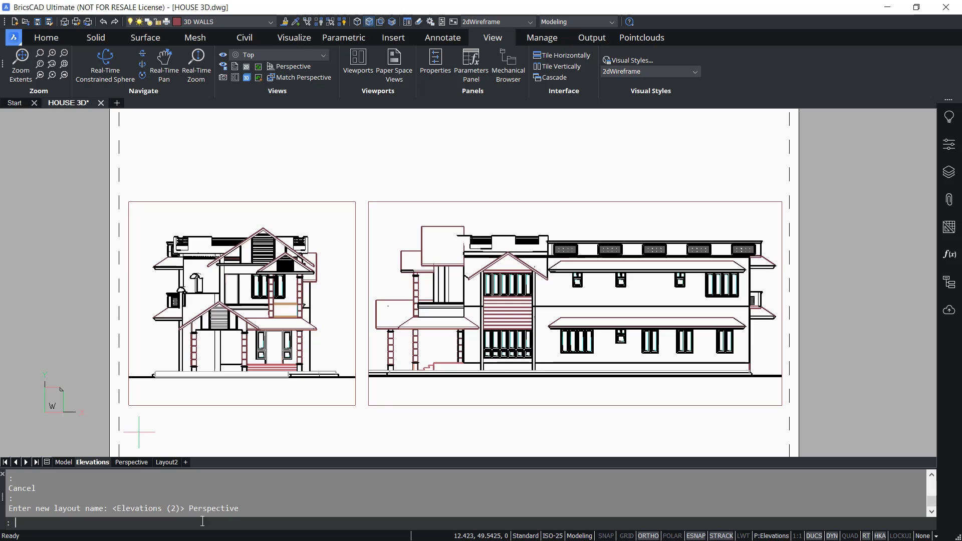
Switch to the Perspective layout and erase both copied elevation viewports.
left_click(130, 461)
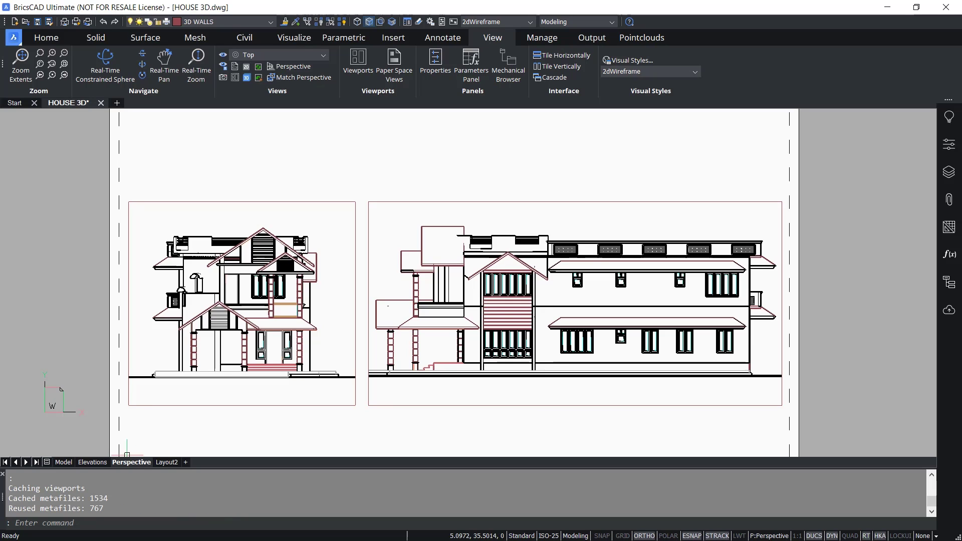
left_click(393, 164)
left_click(330, 221)
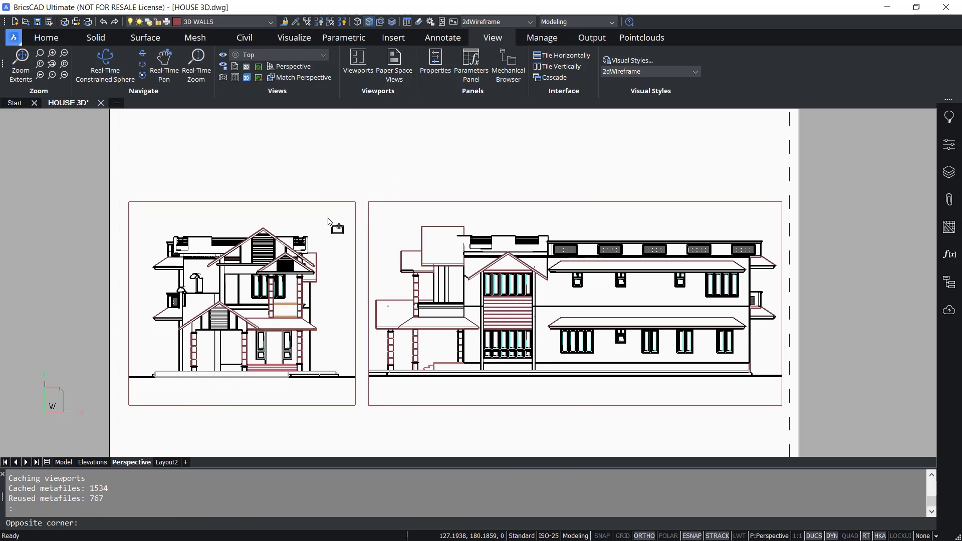
type("e")
key("Return")
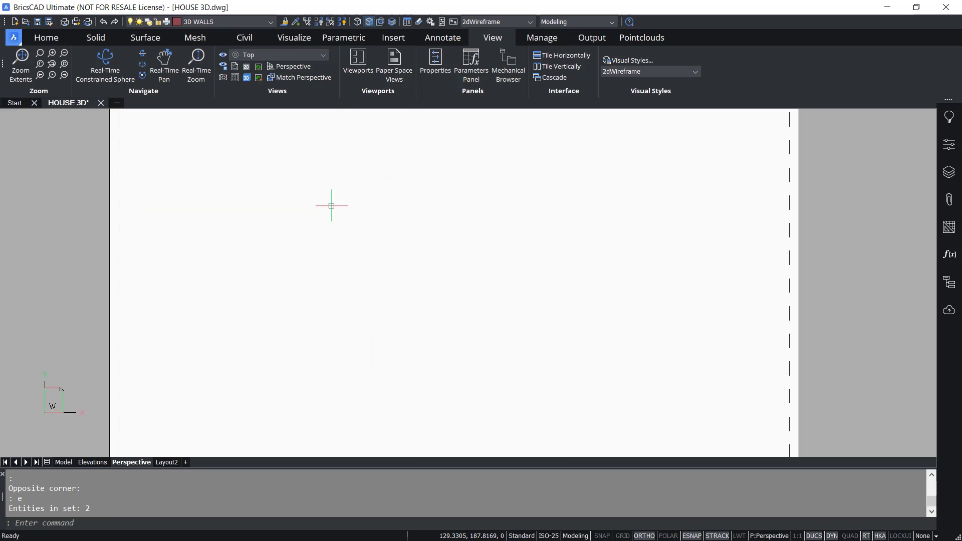
Create a single rectangular viewport just inside the printable margins, covering nearly the whole Perspective sheet.
left_click(393, 71)
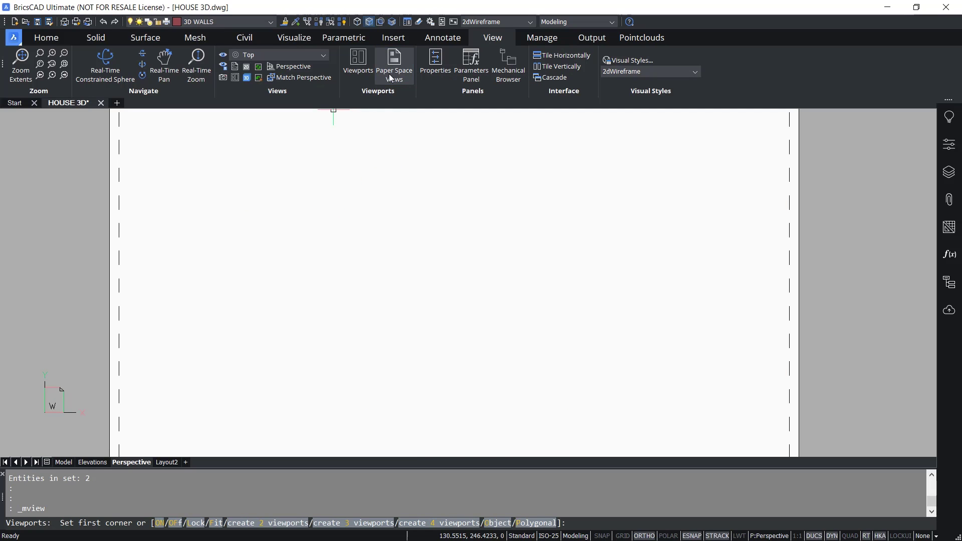
scroll(162, 276, "down", 2)
left_click(146, 185)
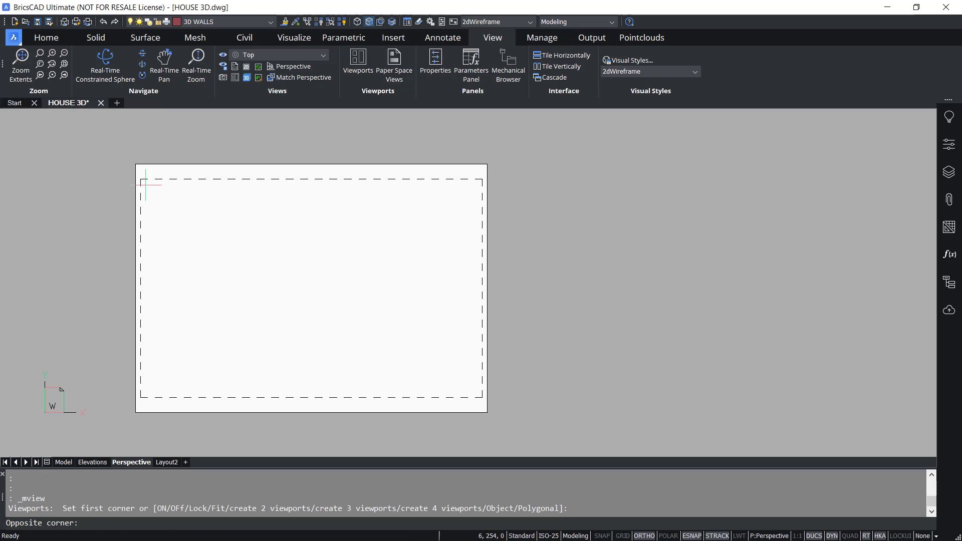
left_click(475, 391)
Activate the viewport, turn on perspective projection, and frame the house large from its front-right corner at a low viewing angle.
double_click(363, 327)
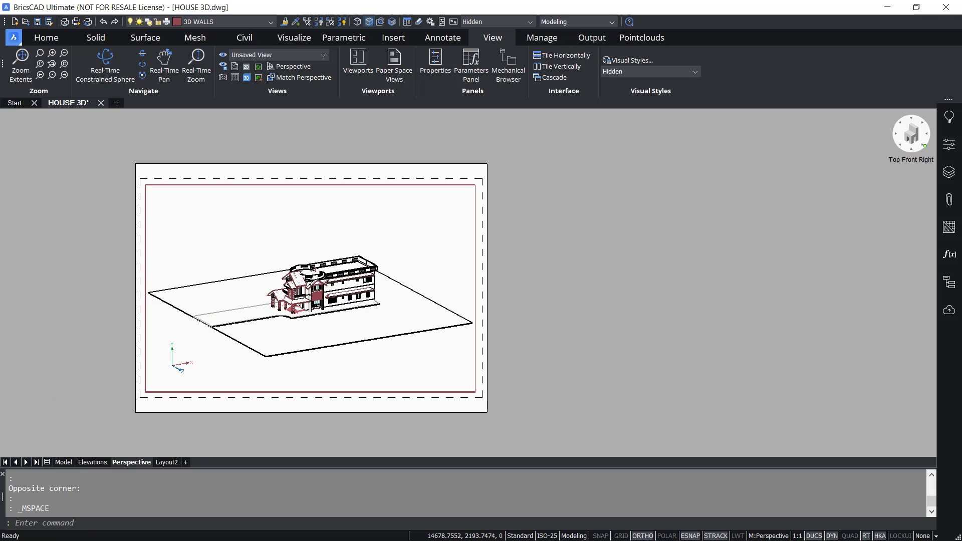
right_click(912, 135)
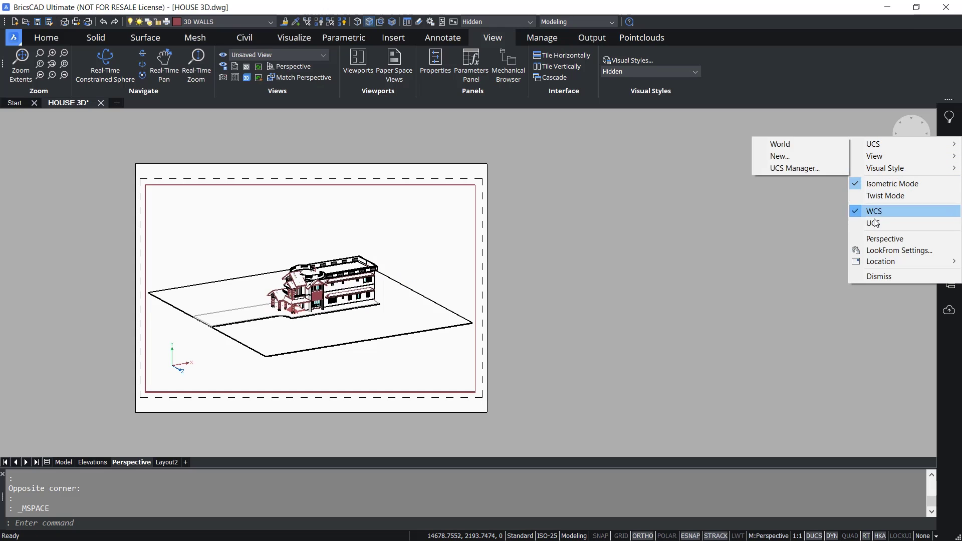
left_click(873, 239)
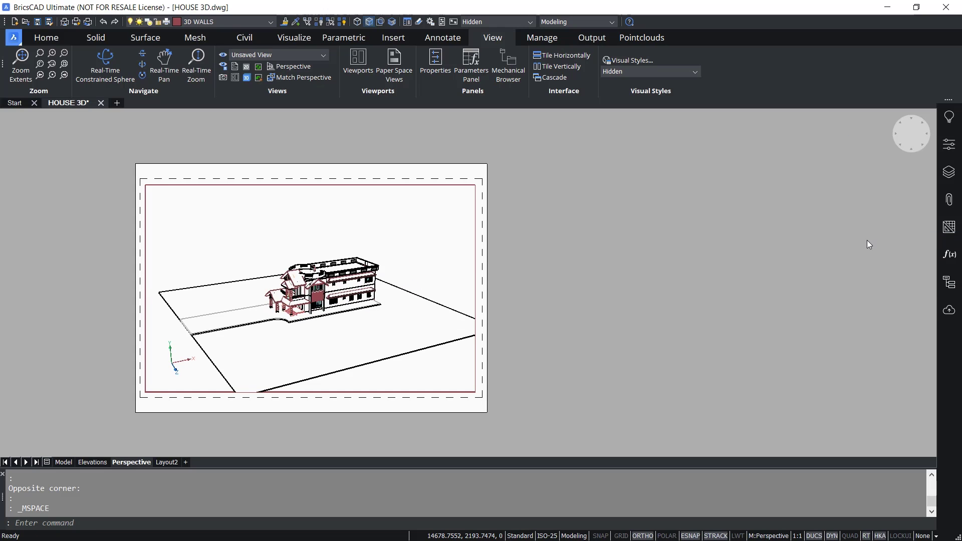
middle_click_drag(355, 315, 365, 307, "shift")
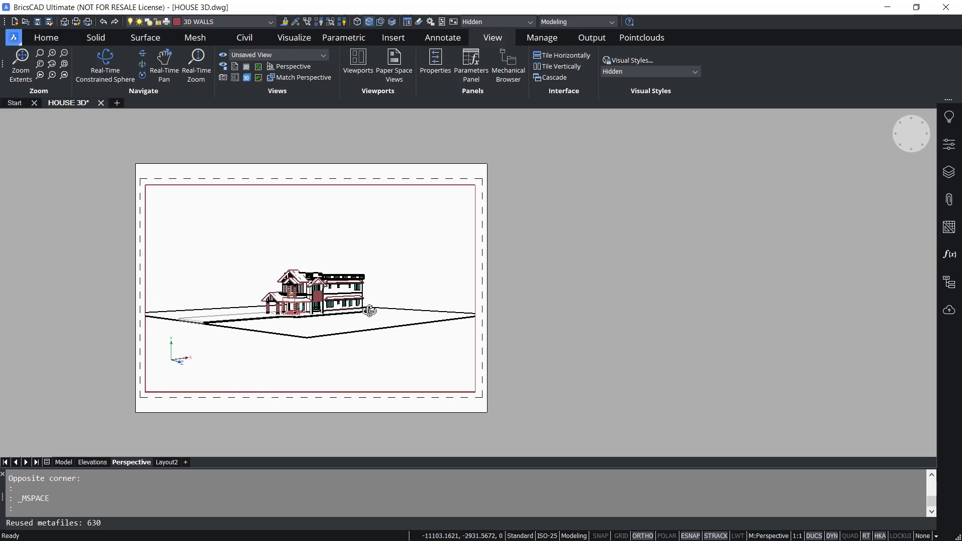
scroll(300, 275, "up", 6)
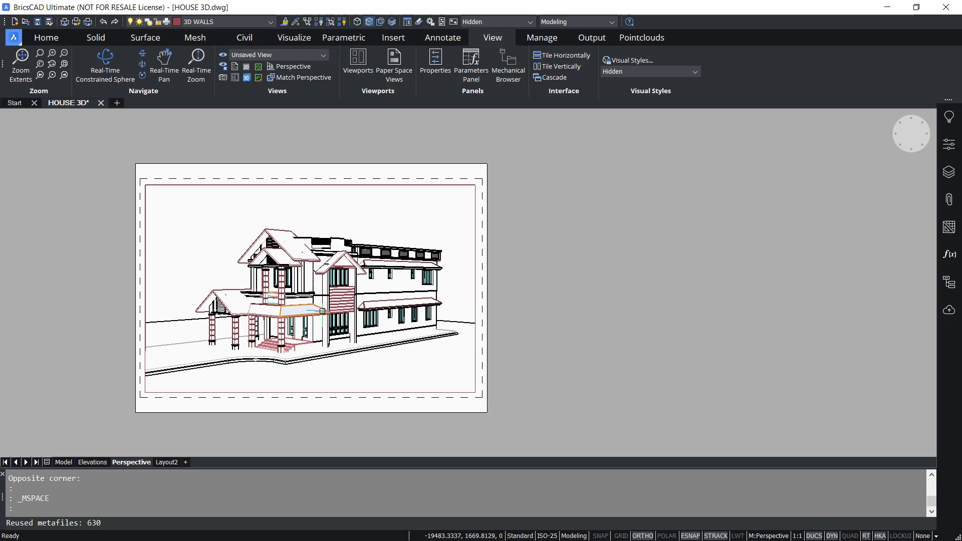
scroll(323, 314, "down", 2)
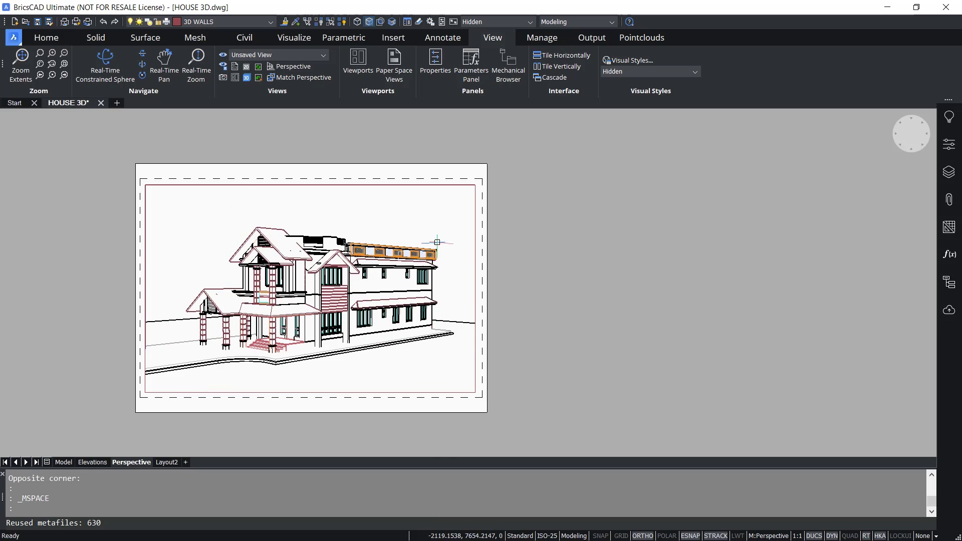
Apply the Conceptual visual style to the perspective viewport and return to paper space.
right_click(902, 136)
mouse_move(886, 165)
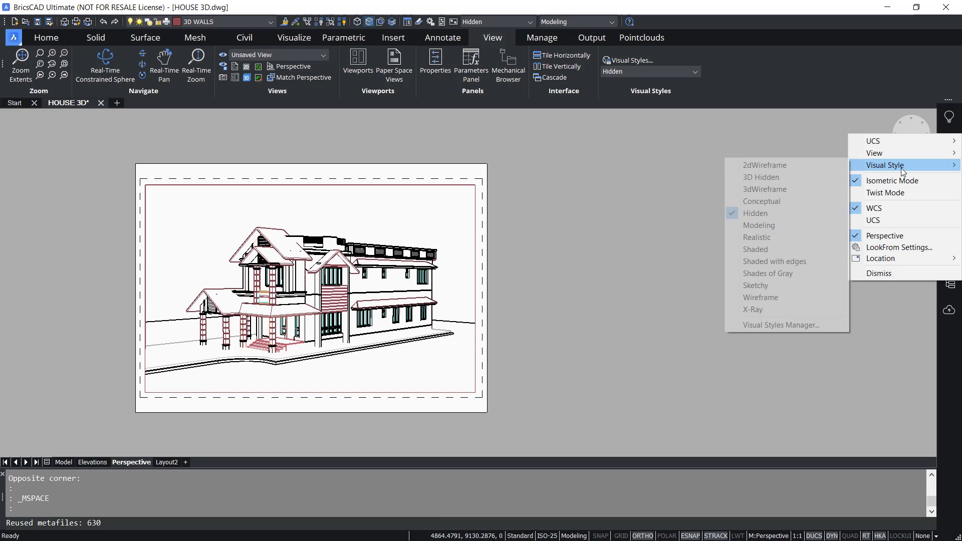
left_click(778, 200)
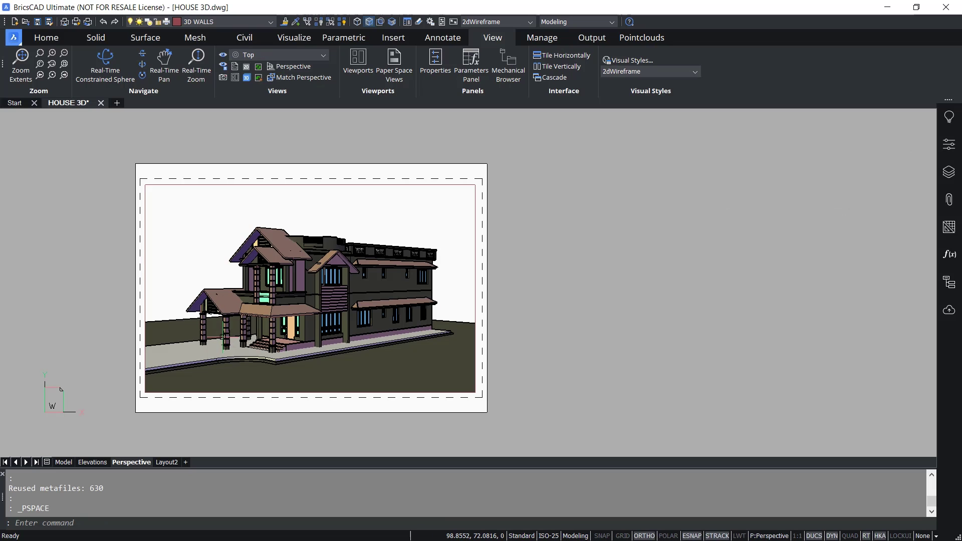